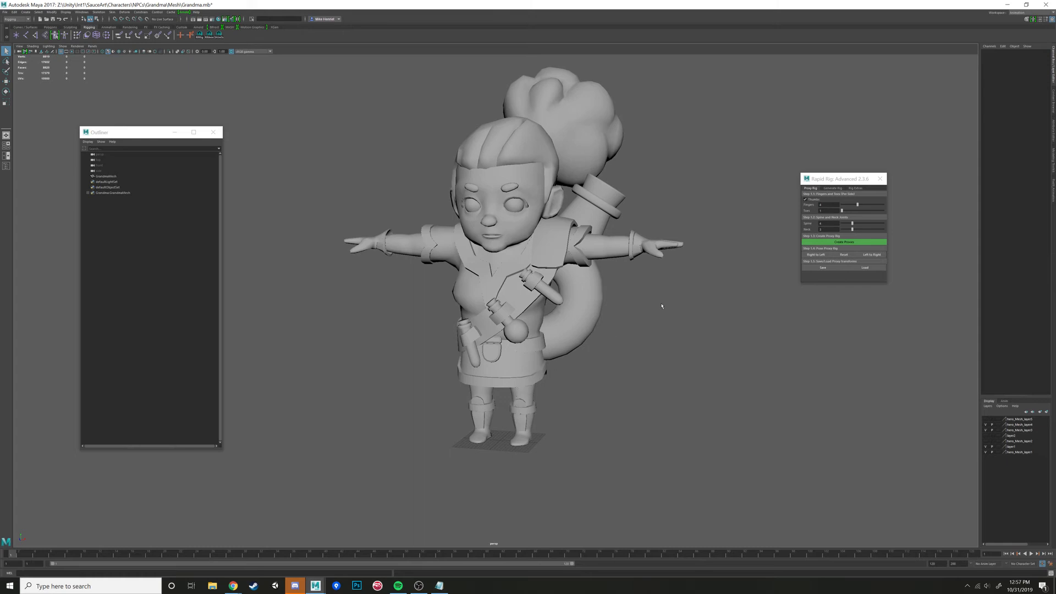
- Examine the grandma character model from the front, side and back in wireframe and shaded display
{"action": "left_click_drag", "start_coordinate": [530, 385], "coordinate": [487, 341], "text": "alt"}
{"action": "scroll", "coordinate": [525, 355], "scroll_direction": "up", "scroll_amount": 5}
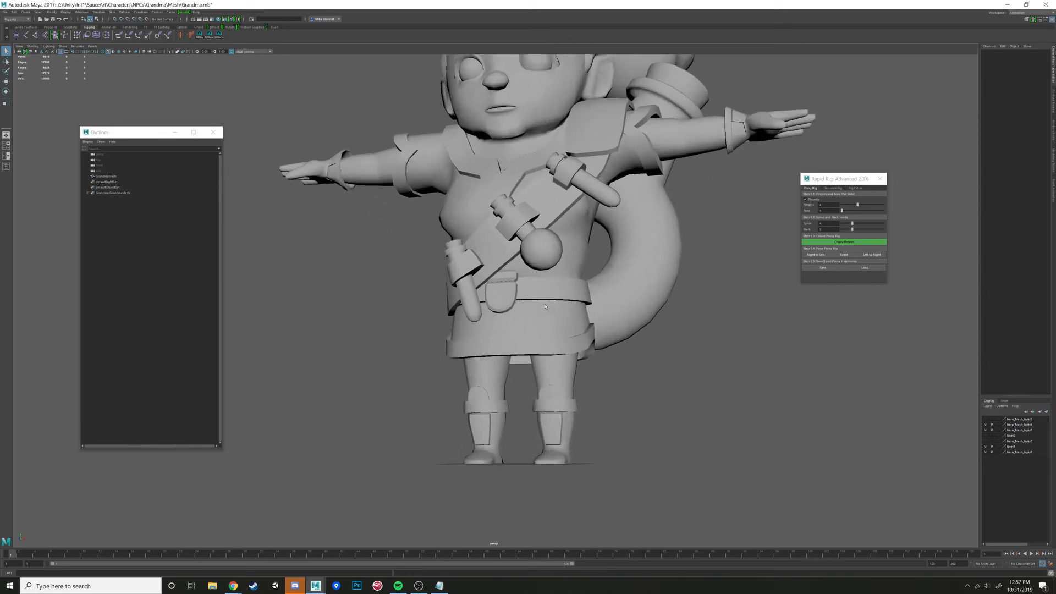
{"action": "key", "text": "4"}
{"action": "scroll", "coordinate": [580, 338], "scroll_direction": "up", "scroll_amount": 2}
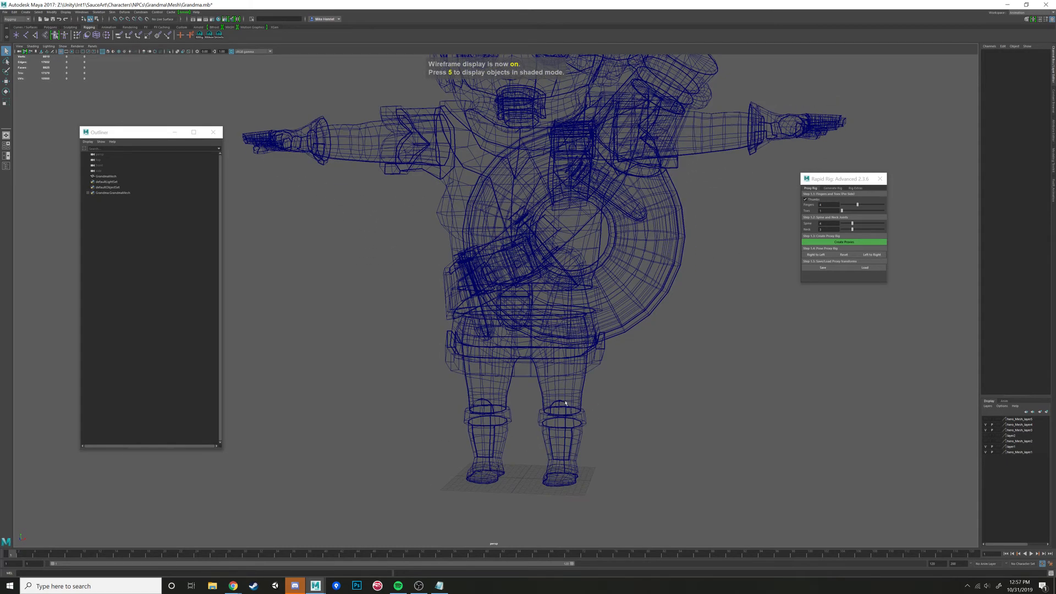
{"action": "left_click_drag", "start_coordinate": [596, 411], "coordinate": [488, 417], "text": "alt"}
{"action": "scroll", "coordinate": [480, 396], "scroll_direction": "down", "scroll_amount": 4}
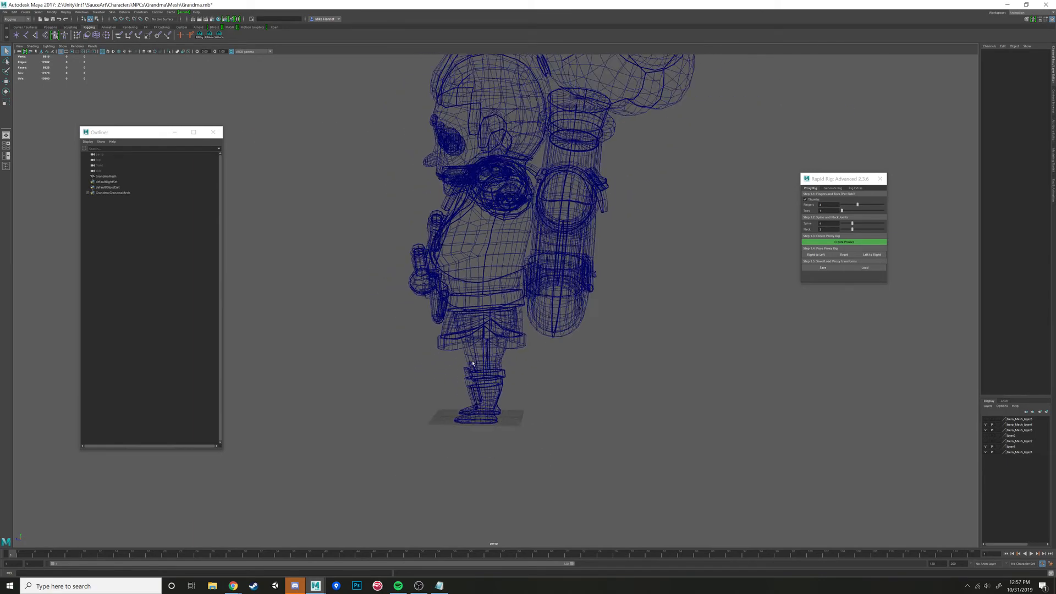
{"action": "left_click_drag", "start_coordinate": [471, 358], "coordinate": [550, 373], "text": "alt"}
{"action": "left_click_drag", "start_coordinate": [615, 313], "coordinate": [759, 281], "text": "alt"}
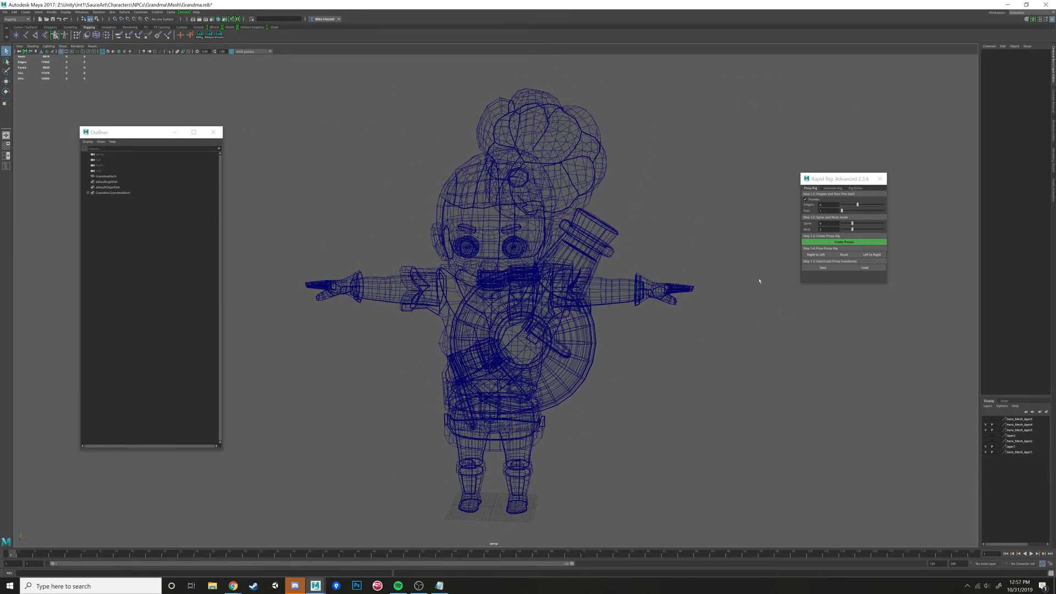
{"action": "left_click", "coordinate": [823, 267]}
{"action": "left_click_drag", "start_coordinate": [697, 279], "coordinate": [533, 361], "text": "alt"}
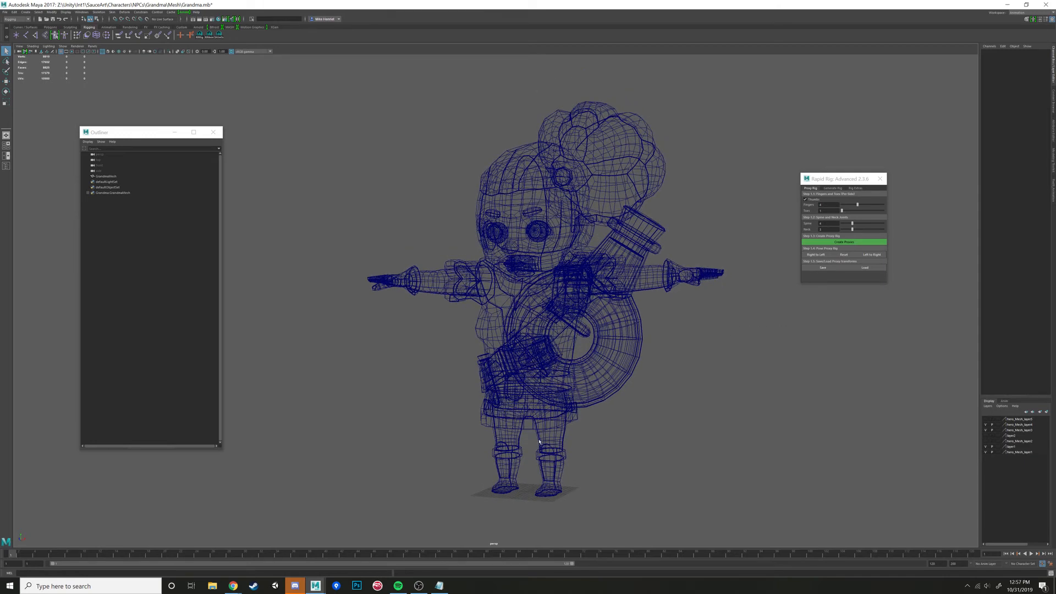
{"action": "left_click_drag", "start_coordinate": [567, 369], "coordinate": [615, 278], "text": "alt"}
{"action": "left_click_drag", "start_coordinate": [712, 288], "coordinate": [716, 293], "text": "alt"}
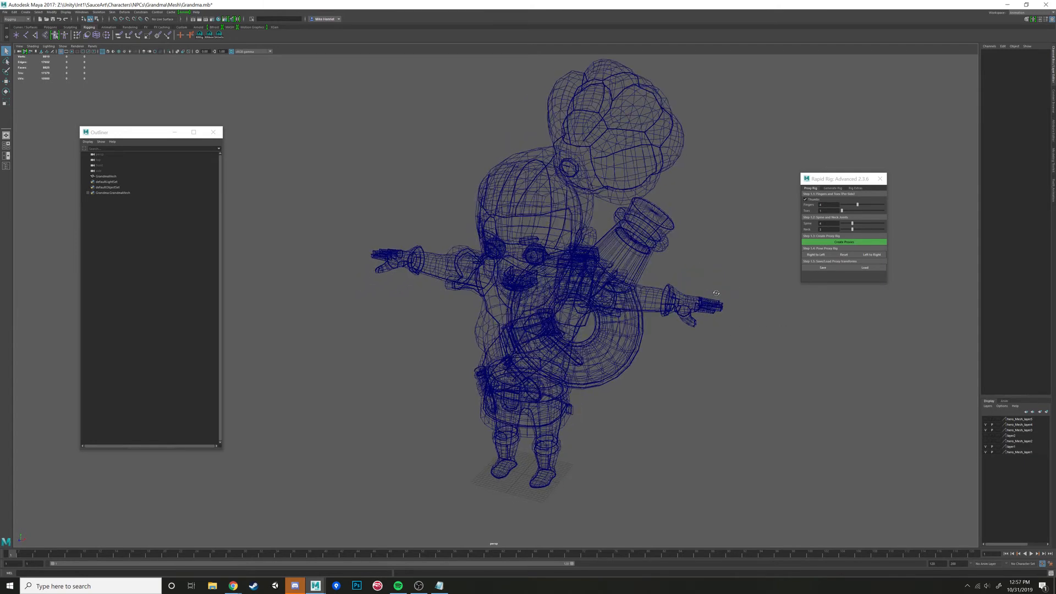
{"action": "mouse_move", "coordinate": [700, 350]}
{"action": "left_mouse_down", "text": "alt"}
{"action": "mouse_move", "coordinate": [566, 347]}
{"action": "mouse_move", "coordinate": [581, 322]}
{"action": "mouse_move", "coordinate": [553, 338]}
{"action": "left_mouse_up", "text": "alt"}
{"action": "key", "text": "5"}
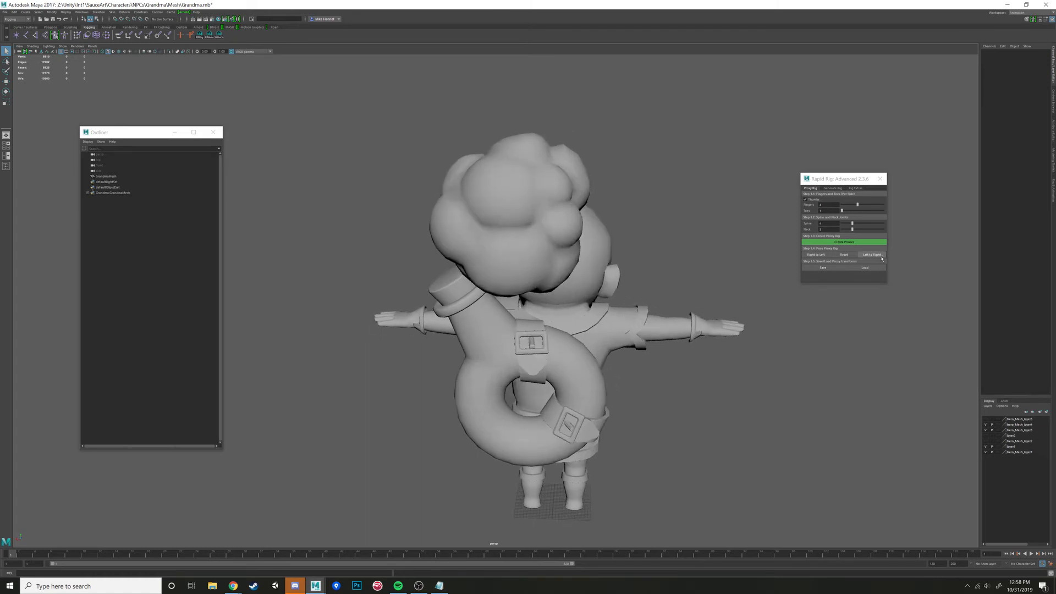
{"action": "left_click_drag", "start_coordinate": [808, 314], "coordinate": [769, 343], "text": "alt"}
{"action": "left_click_drag", "start_coordinate": [696, 354], "coordinate": [784, 292], "text": "alt"}
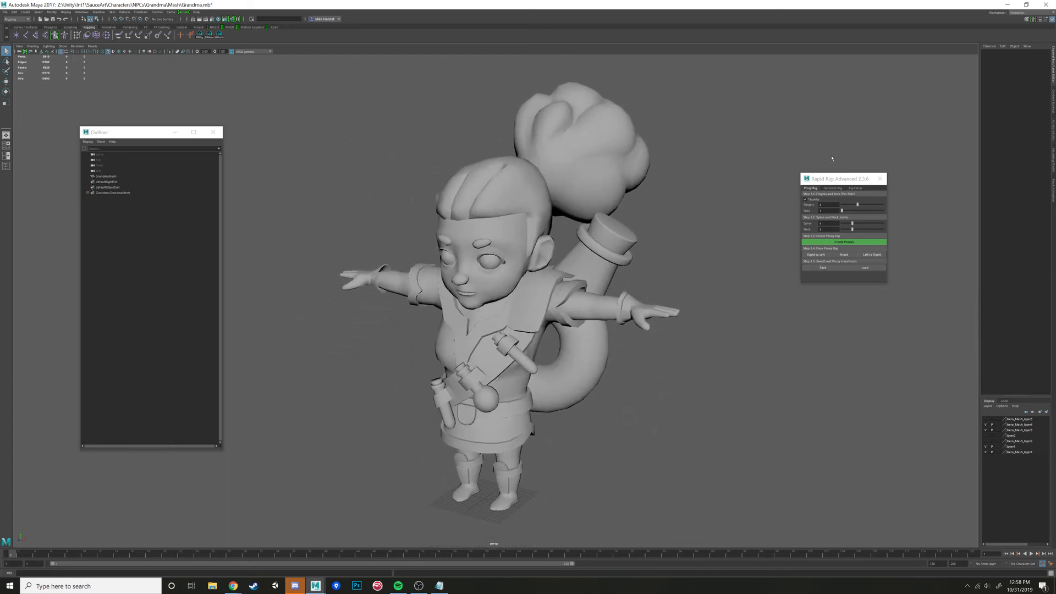
- Show the Generate Rig options and examine the character model from the side and front
{"action": "left_click", "coordinate": [827, 194]}
{"action": "left_click", "coordinate": [833, 188]}
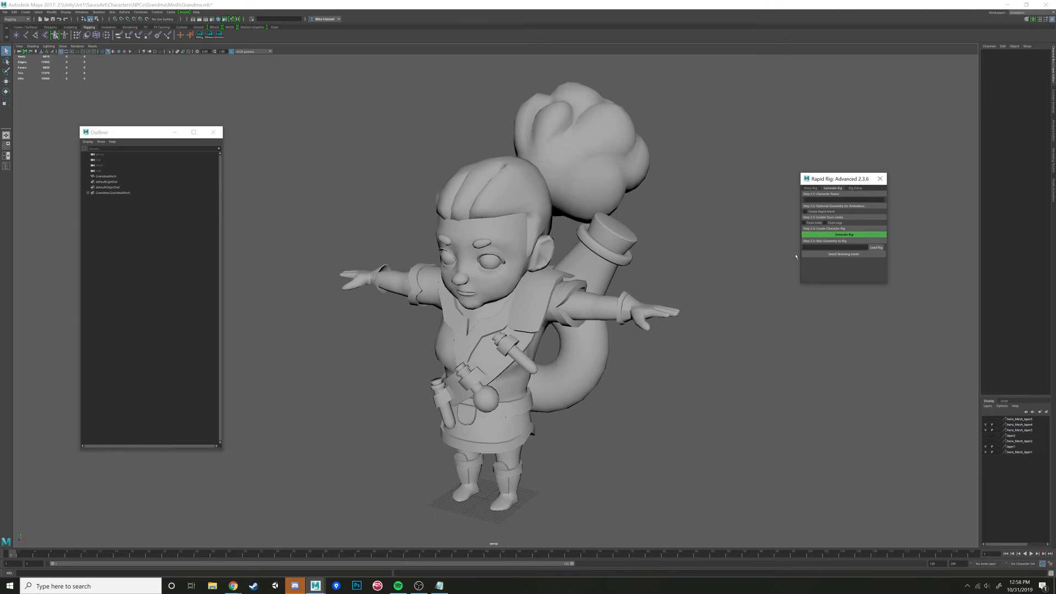
{"action": "left_click_drag", "start_coordinate": [503, 180], "coordinate": [579, 208], "text": "alt"}
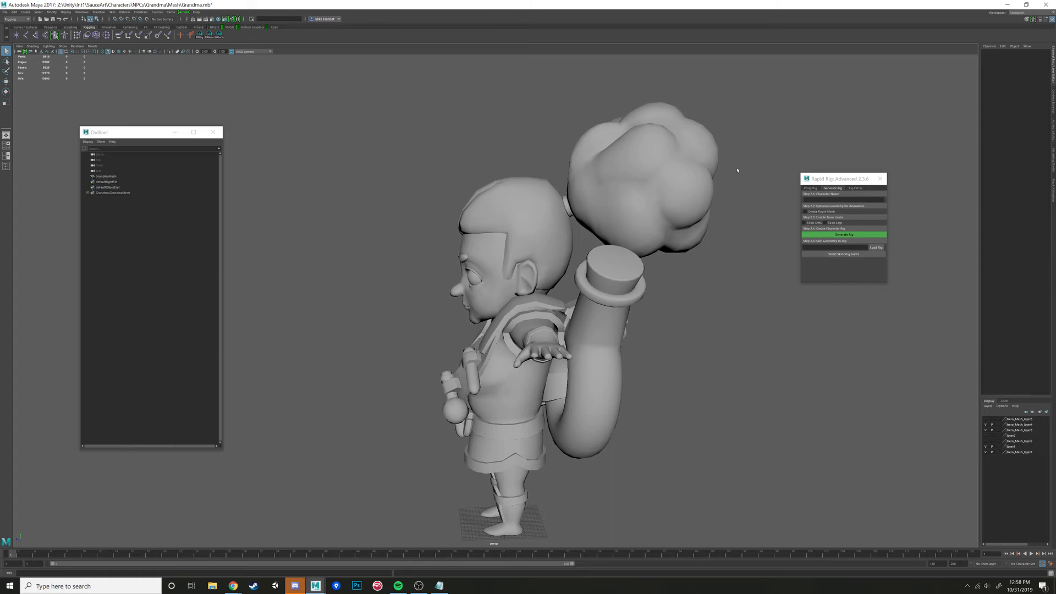
{"action": "left_click_drag", "start_coordinate": [678, 171], "coordinate": [569, 205], "text": "alt"}
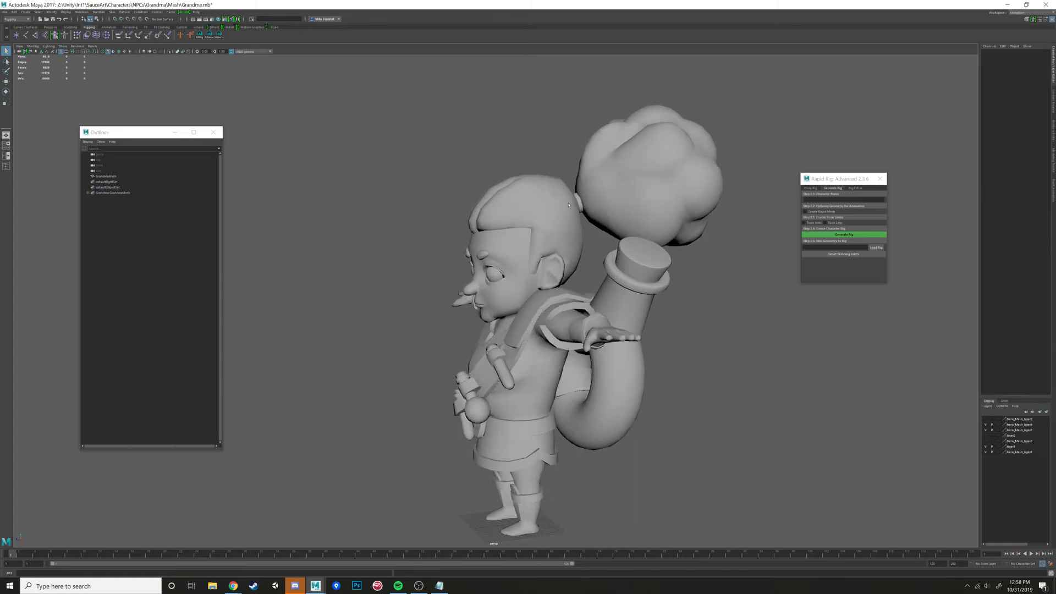
{"action": "left_click_drag", "start_coordinate": [635, 240], "coordinate": [500, 201], "text": "alt"}
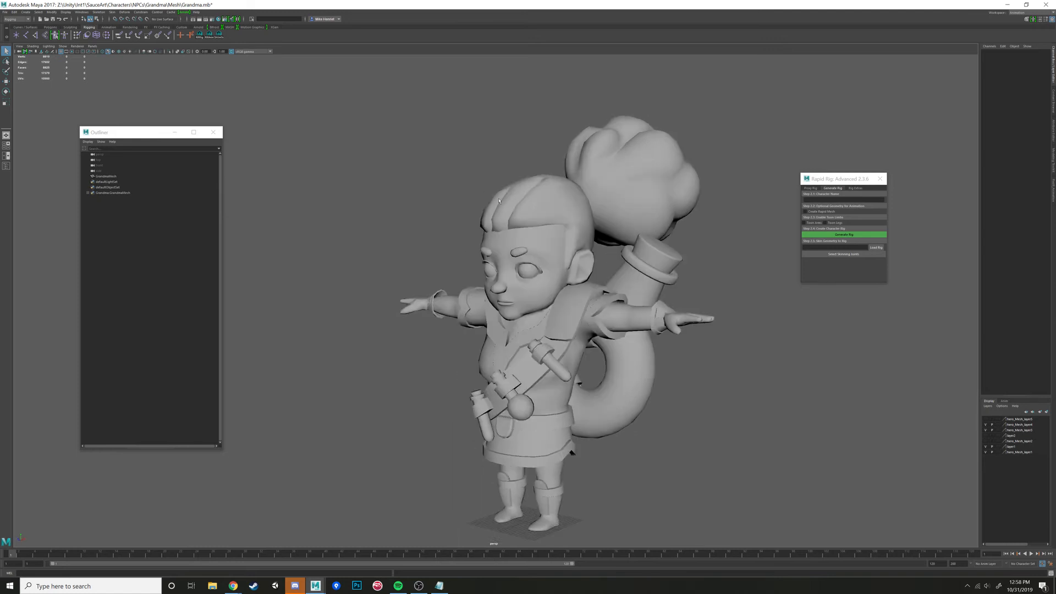
{"action": "left_click_drag", "start_coordinate": [597, 300], "coordinate": [608, 243], "text": "alt"}
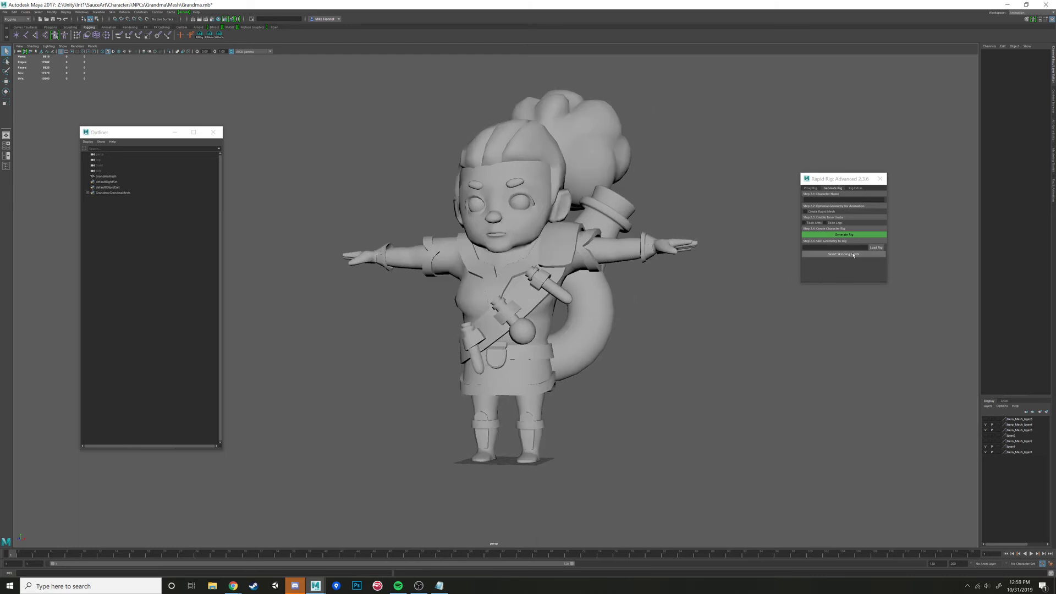
{"action": "left_click_drag", "start_coordinate": [658, 266], "coordinate": [621, 275], "text": "alt"}
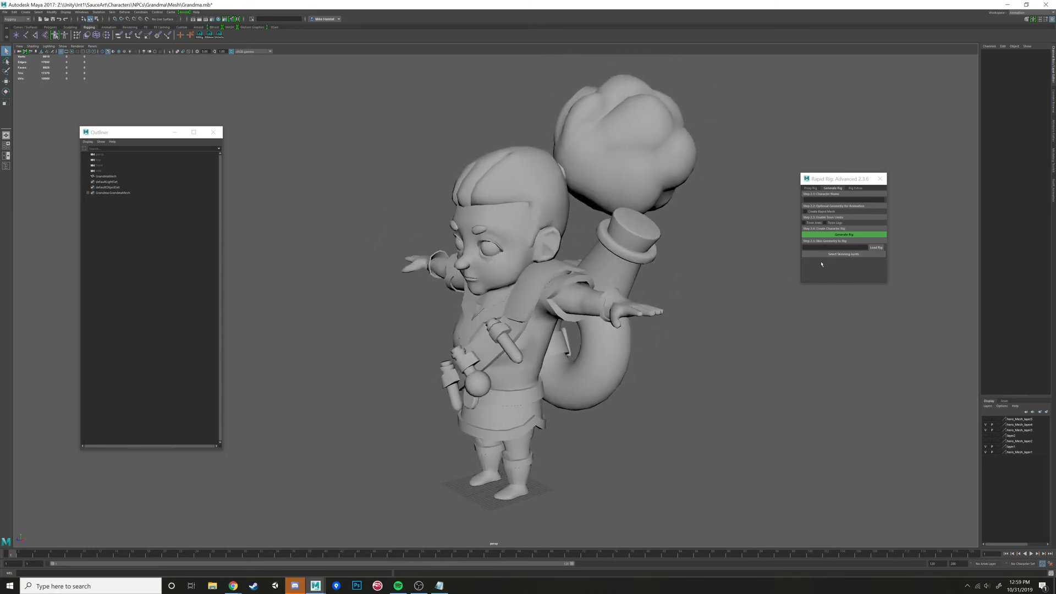
{"action": "left_click", "coordinate": [456, 201]}
{"action": "left_click_drag", "start_coordinate": [456, 201], "coordinate": [476, 215], "text": "alt"}
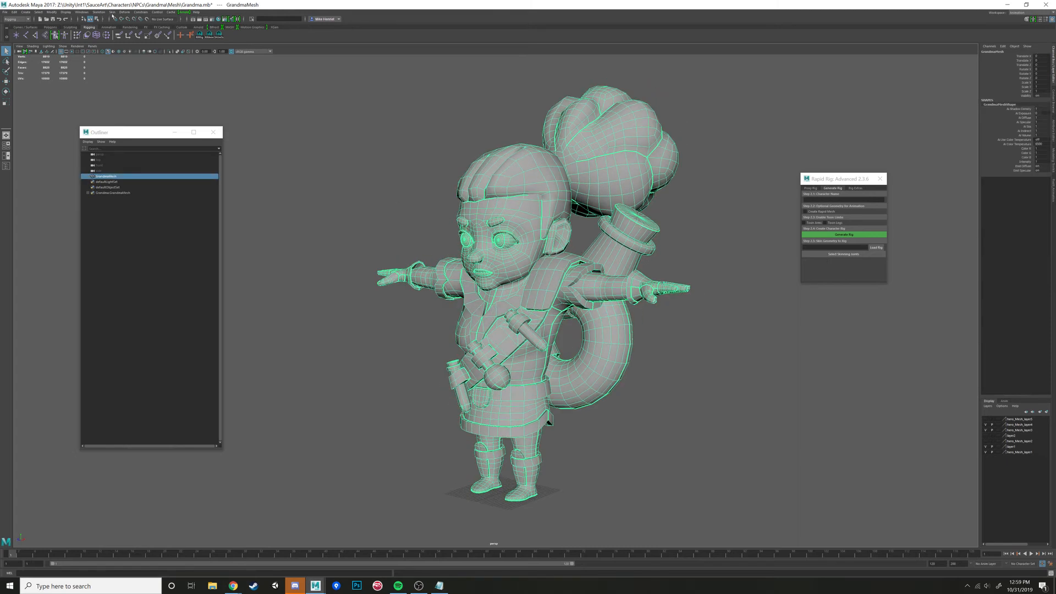
{"action": "left_click", "coordinate": [112, 13]}
{"action": "left_click", "coordinate": [112, 13]}
{"action": "left_click", "coordinate": [444, 225]}
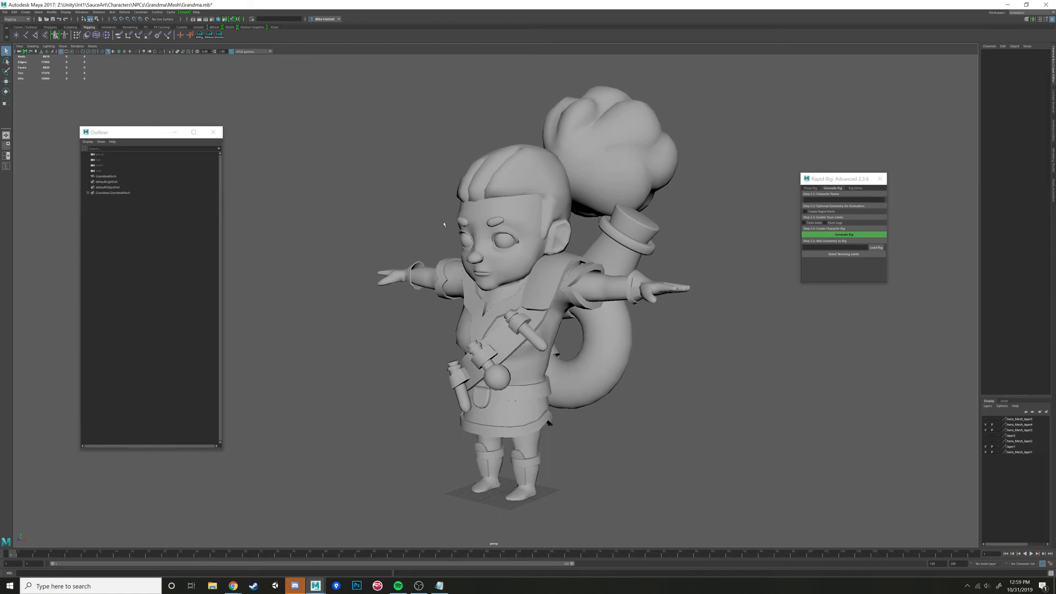
- Select the grandma mesh and return to the Proxy Rig settings
{"action": "left_click_drag", "start_coordinate": [538, 284], "coordinate": [623, 295], "text": "alt"}
{"action": "left_click", "coordinate": [597, 285]}
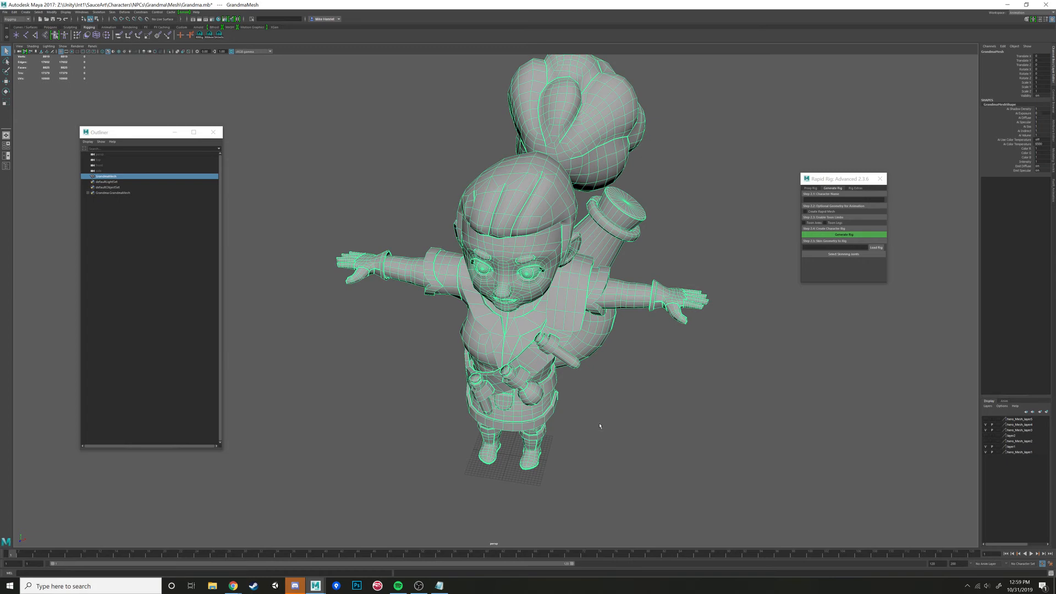
{"action": "left_click_drag", "start_coordinate": [600, 426], "coordinate": [544, 343], "text": "alt"}
{"action": "middle_click_drag", "start_coordinate": [544, 344], "coordinate": [597, 240], "text": "alt"}
{"action": "right_click_drag", "start_coordinate": [597, 239], "coordinate": [693, 242], "text": "alt"}
{"action": "left_click_drag", "start_coordinate": [693, 242], "coordinate": [732, 270], "text": "alt"}
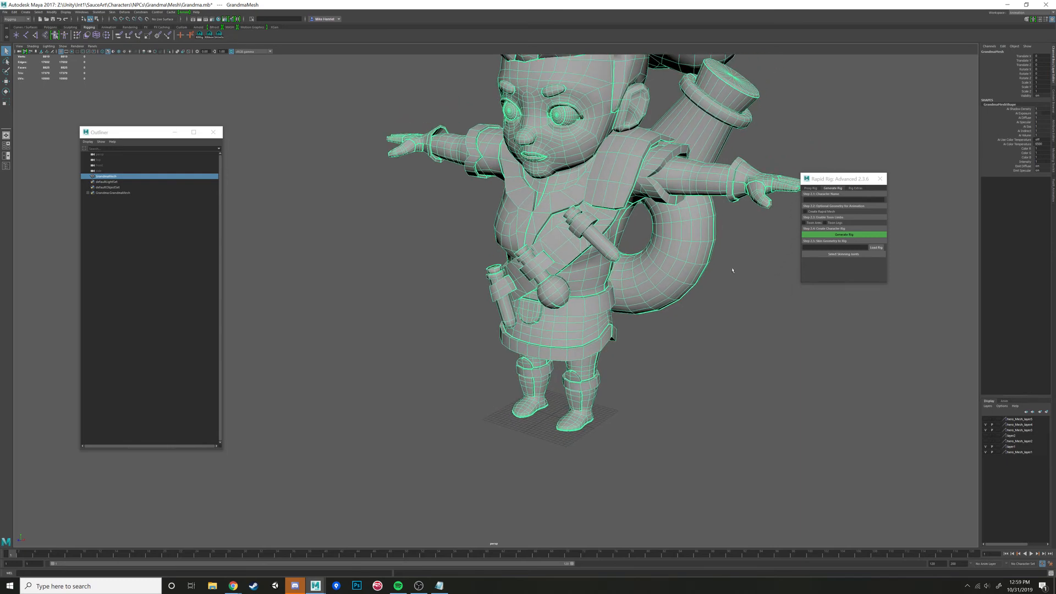
{"action": "left_click", "coordinate": [809, 188]}
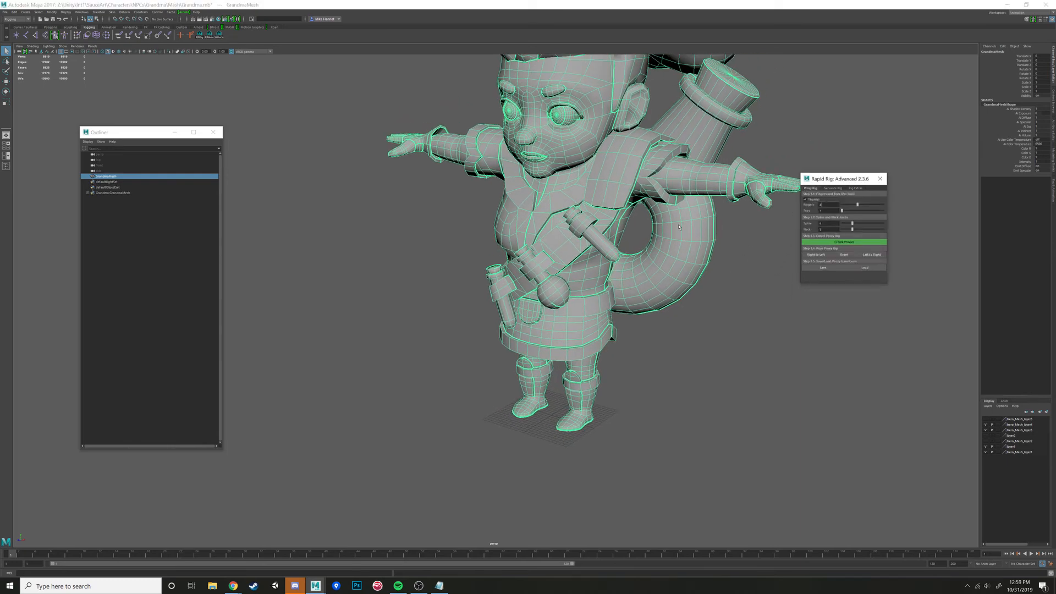
- Examine the character's hand up close to check the thumb and finger settings of the proxy rig
{"action": "left_click_drag", "start_coordinate": [678, 227], "coordinate": [831, 168], "text": "alt"}
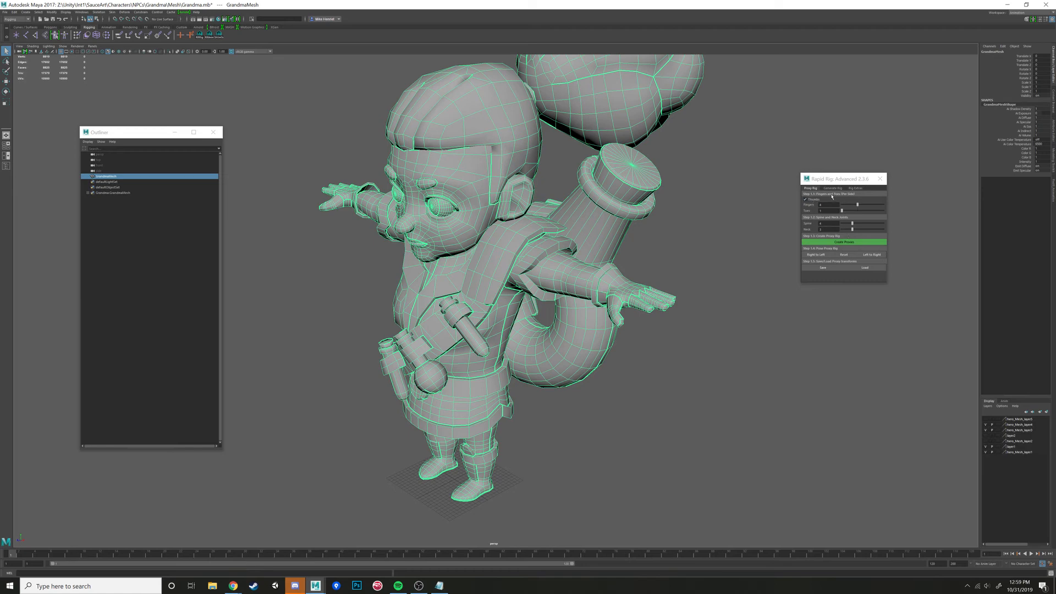
{"action": "left_click_drag", "start_coordinate": [692, 215], "coordinate": [684, 252], "text": "alt"}
{"action": "middle_click_drag", "start_coordinate": [683, 252], "coordinate": [634, 215], "text": "alt"}
{"action": "right_click_drag", "start_coordinate": [635, 214], "coordinate": [655, 252], "text": "alt"}
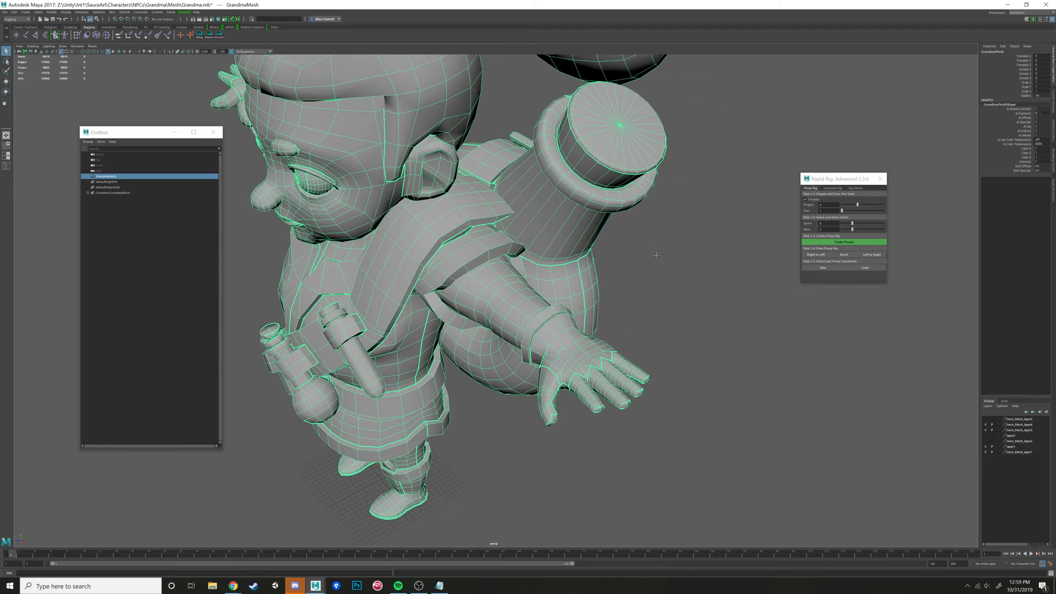
{"action": "middle_click_drag", "start_coordinate": [655, 253], "coordinate": [675, 222], "text": "alt"}
{"action": "left_click", "coordinate": [806, 200]}
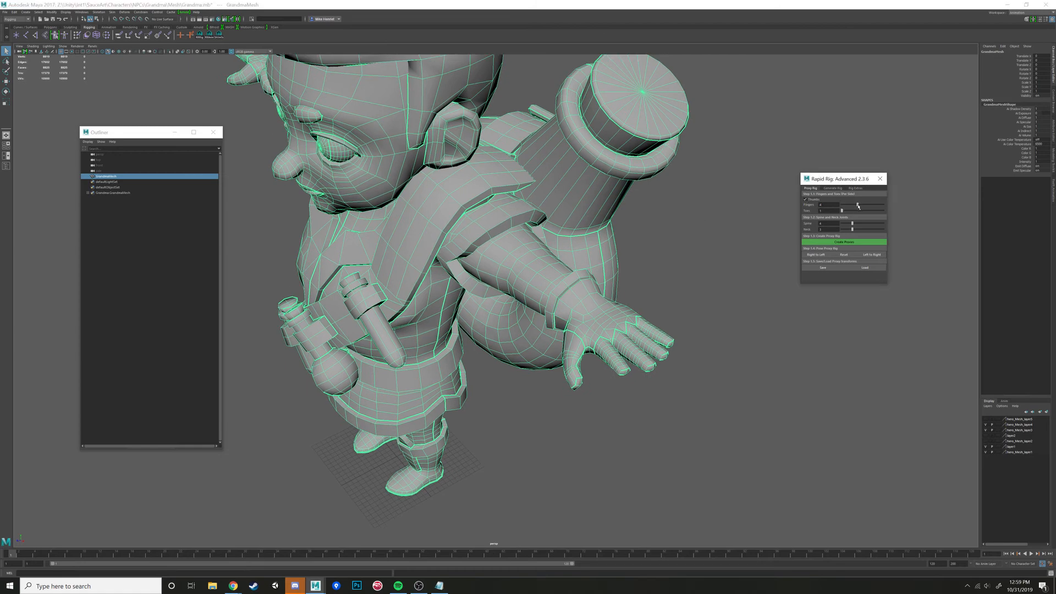
{"action": "left_click_drag", "start_coordinate": [858, 207], "coordinate": [861, 207]}
{"action": "left_click_drag", "start_coordinate": [776, 212], "coordinate": [601, 367], "text": "alt"}
{"action": "left_click_drag", "start_coordinate": [589, 490], "coordinate": [603, 428], "text": "alt"}
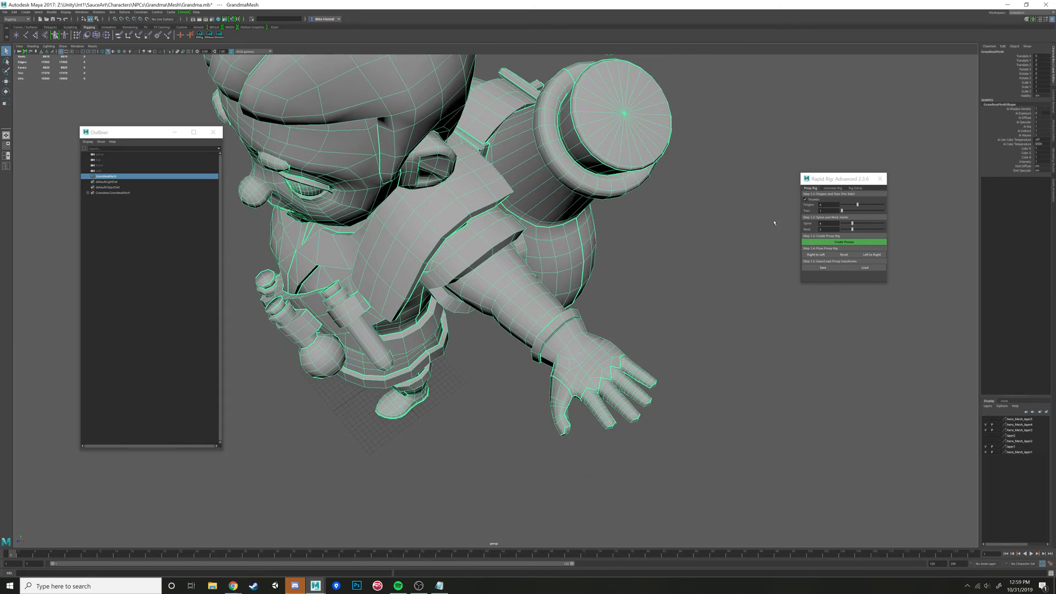
{"action": "middle_click_drag", "start_coordinate": [663, 385], "coordinate": [677, 276], "text": "alt"}
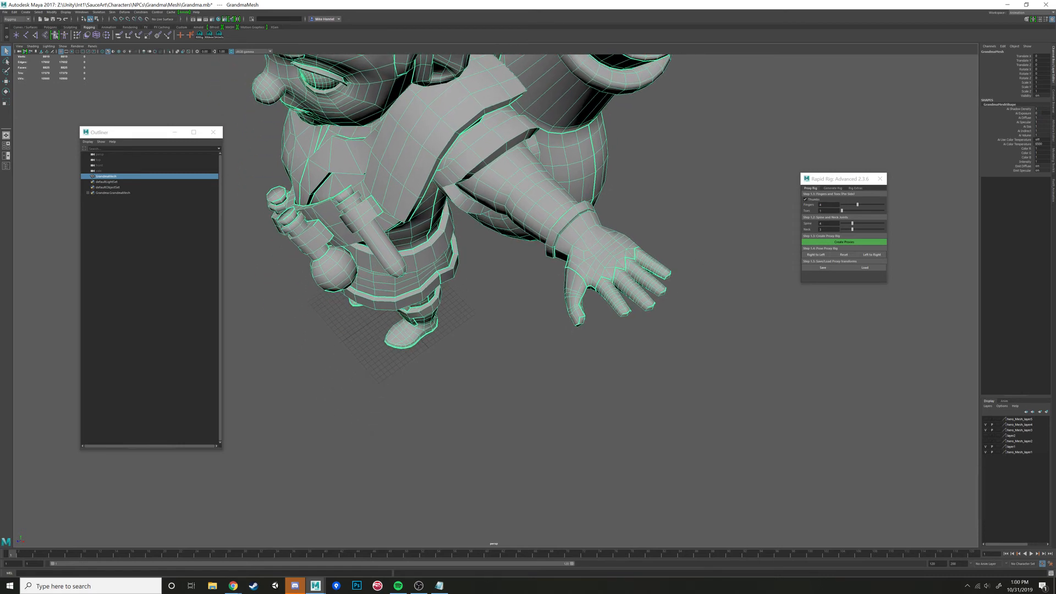
- Examine the boots and lower legs from several angles, shaded and in wireframe, to check the proxy rig's toe setting
{"action": "left_click_drag", "start_coordinate": [730, 279], "coordinate": [528, 377], "text": "alt"}
{"action": "middle_click_drag", "start_coordinate": [528, 377], "coordinate": [587, 287], "text": "alt"}
{"action": "right_click_drag", "start_coordinate": [588, 287], "coordinate": [639, 304], "text": "alt"}
{"action": "left_click_drag", "start_coordinate": [638, 303], "coordinate": [535, 311], "text": "alt"}
{"action": "middle_click_drag", "start_coordinate": [535, 329], "coordinate": [526, 322], "text": "alt"}
{"action": "right_click_drag", "start_coordinate": [526, 322], "coordinate": [574, 328], "text": "alt"}
{"action": "left_click_drag", "start_coordinate": [574, 329], "coordinate": [632, 340], "text": "alt"}
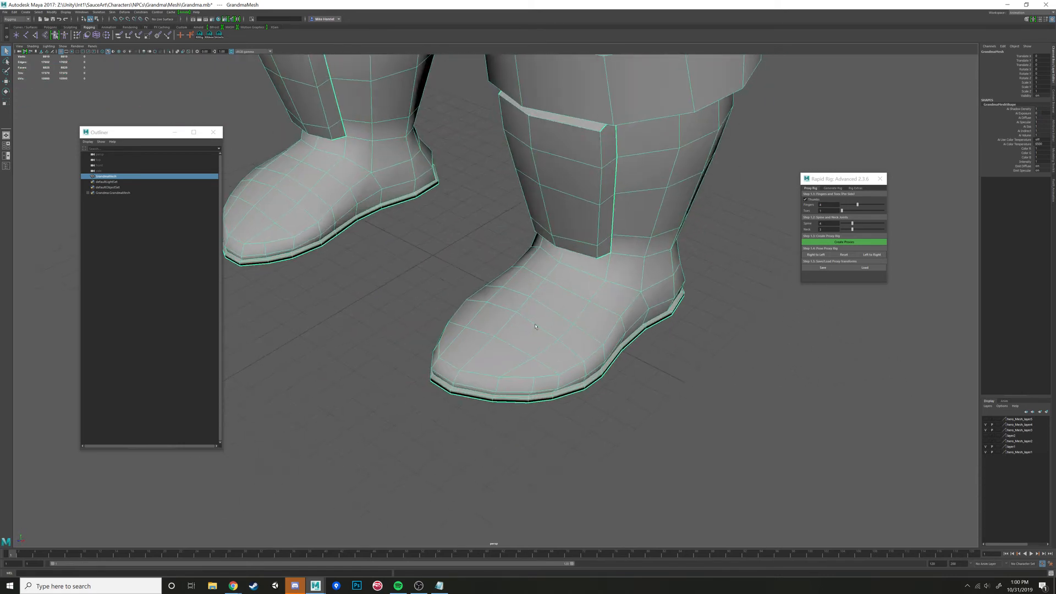
{"action": "right_click_drag", "start_coordinate": [571, 335], "coordinate": [533, 332], "text": "alt"}
{"action": "middle_click_drag", "start_coordinate": [534, 332], "coordinate": [536, 313], "text": "alt"}
{"action": "left_click_drag", "start_coordinate": [536, 313], "coordinate": [474, 322], "text": "alt"}
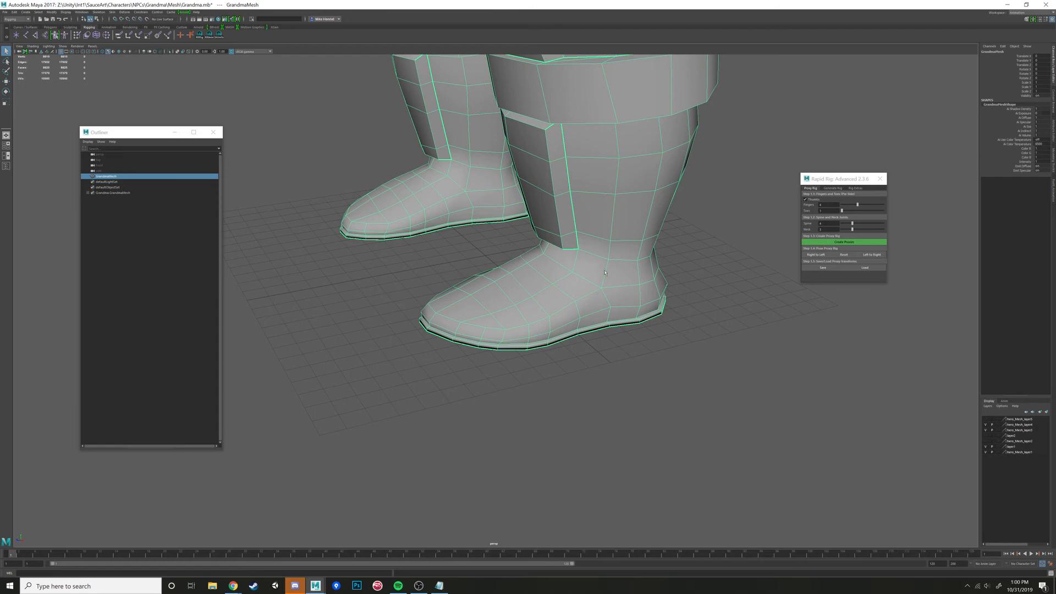
{"action": "left_click_drag", "start_coordinate": [604, 272], "coordinate": [629, 278], "text": "alt"}
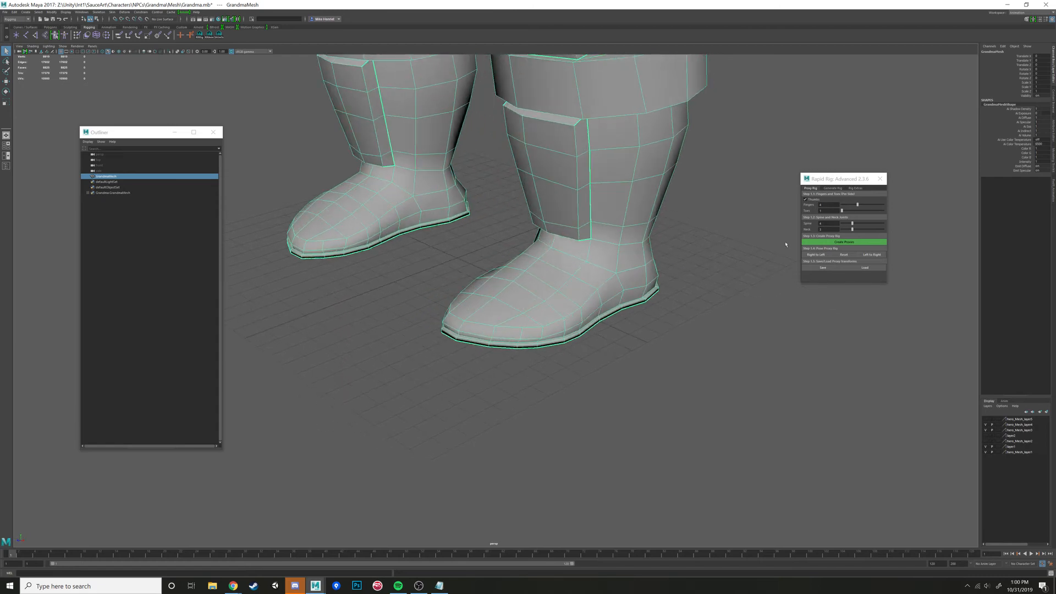
{"action": "mouse_move", "coordinate": [785, 244]}
{"action": "left_mouse_down", "text": "alt"}
{"action": "mouse_move", "coordinate": [601, 295]}
{"action": "mouse_move", "coordinate": [649, 277]}
{"action": "left_mouse_up", "text": "alt"}
{"action": "key", "text": "4"}
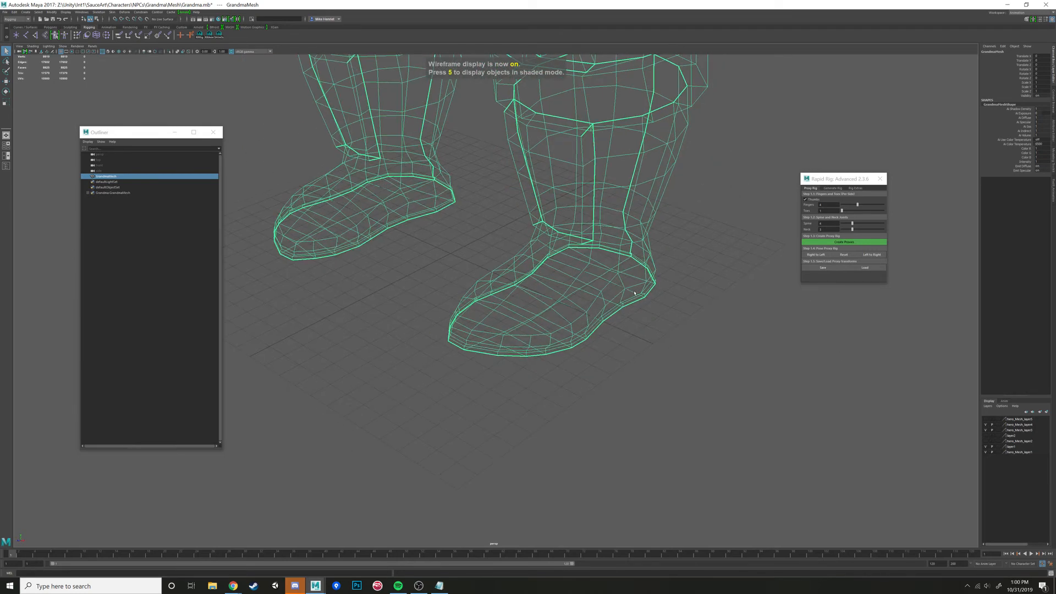
{"action": "key", "text": "5"}
{"action": "scroll", "coordinate": [693, 270], "scroll_direction": "up", "scroll_amount": 3}
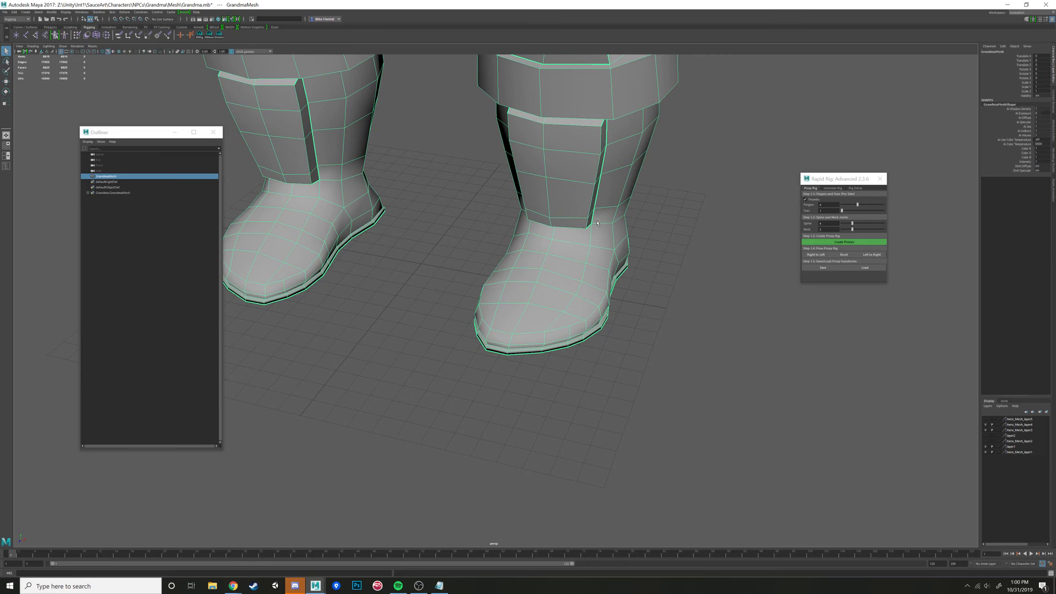
{"action": "left_click_drag", "start_coordinate": [625, 178], "coordinate": [558, 171], "text": "alt"}
{"action": "left_click_drag", "start_coordinate": [516, 325], "coordinate": [563, 329], "text": "alt"}
{"action": "scroll", "coordinate": [563, 330], "scroll_direction": "down", "scroll_amount": 6}
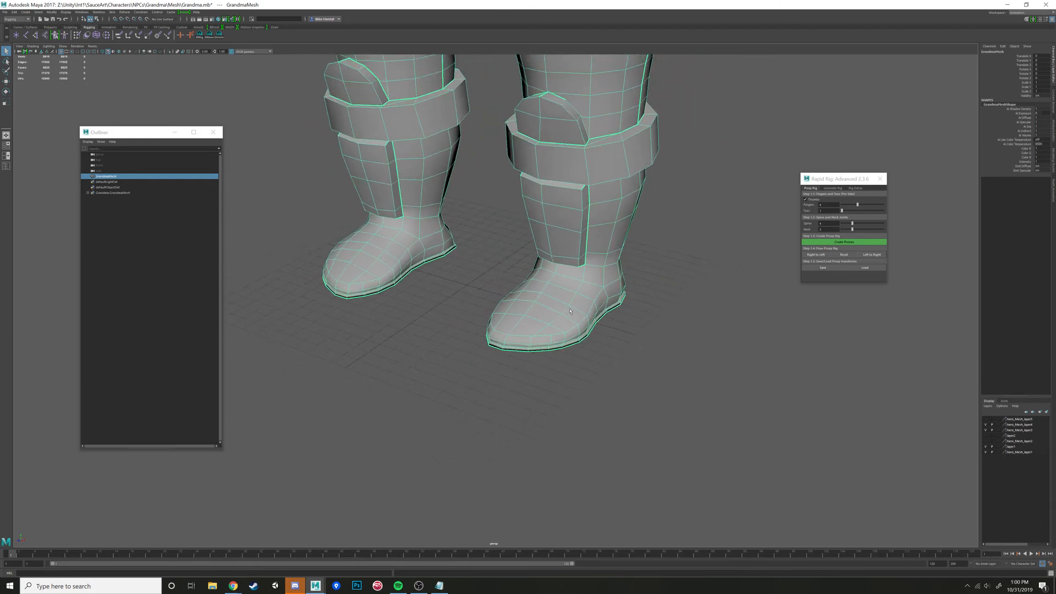
{"action": "middle_click_drag", "start_coordinate": [600, 242], "coordinate": [585, 368], "text": "alt"}
{"action": "left_click_drag", "start_coordinate": [585, 368], "coordinate": [717, 339], "text": "alt"}
{"action": "scroll", "coordinate": [608, 310], "scroll_direction": "up", "scroll_amount": 5}
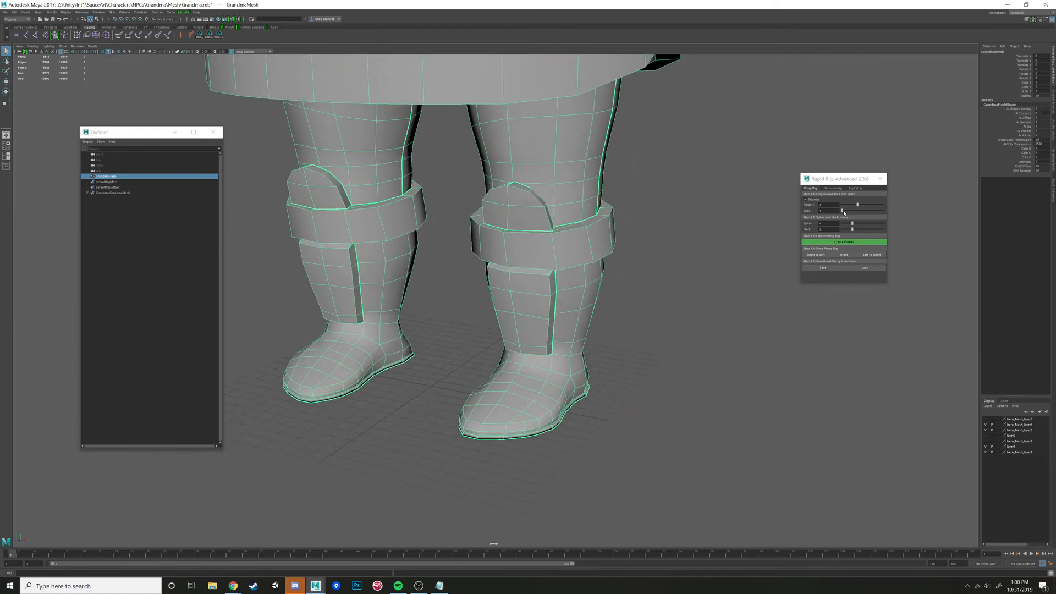
{"action": "left_click_drag", "start_coordinate": [795, 250], "coordinate": [706, 273], "text": "alt"}
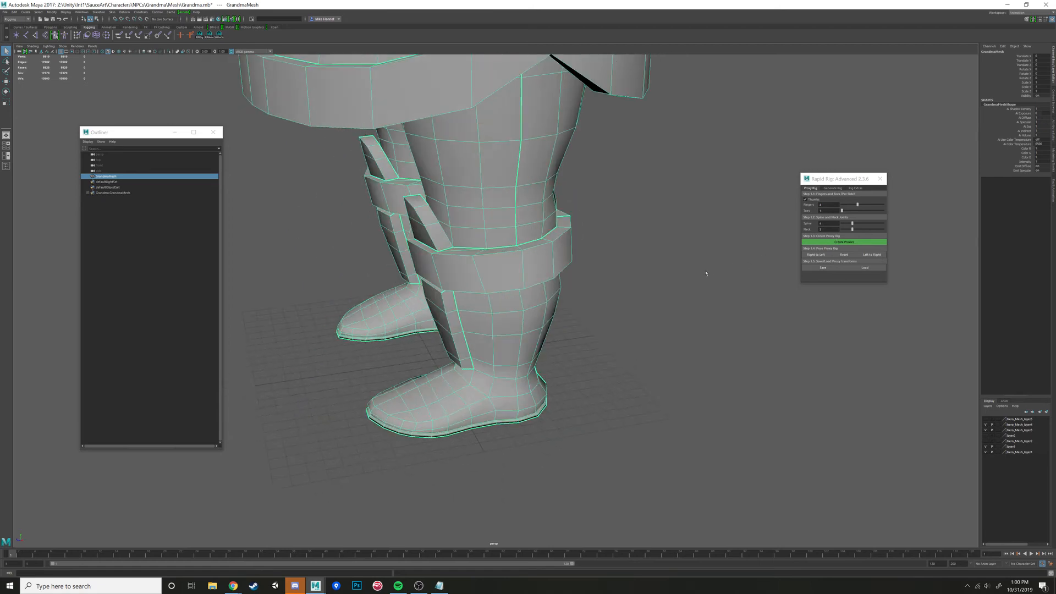
- Reduce the proxy rig's number of spine joints and lower its number of neck joints to the minimum
{"action": "scroll", "coordinate": [666, 282], "scroll_direction": "down", "scroll_amount": 9}
{"action": "middle_click_drag", "start_coordinate": [649, 184], "coordinate": [645, 336], "text": "alt"}
{"action": "mouse_move", "coordinate": [646, 336]}
{"action": "left_mouse_down", "text": "alt"}
{"action": "mouse_move", "coordinate": [634, 334]}
{"action": "mouse_move", "coordinate": [649, 330]}
{"action": "left_mouse_up", "text": "alt"}
{"action": "left_click_drag", "start_coordinate": [851, 224], "coordinate": [847, 225]}
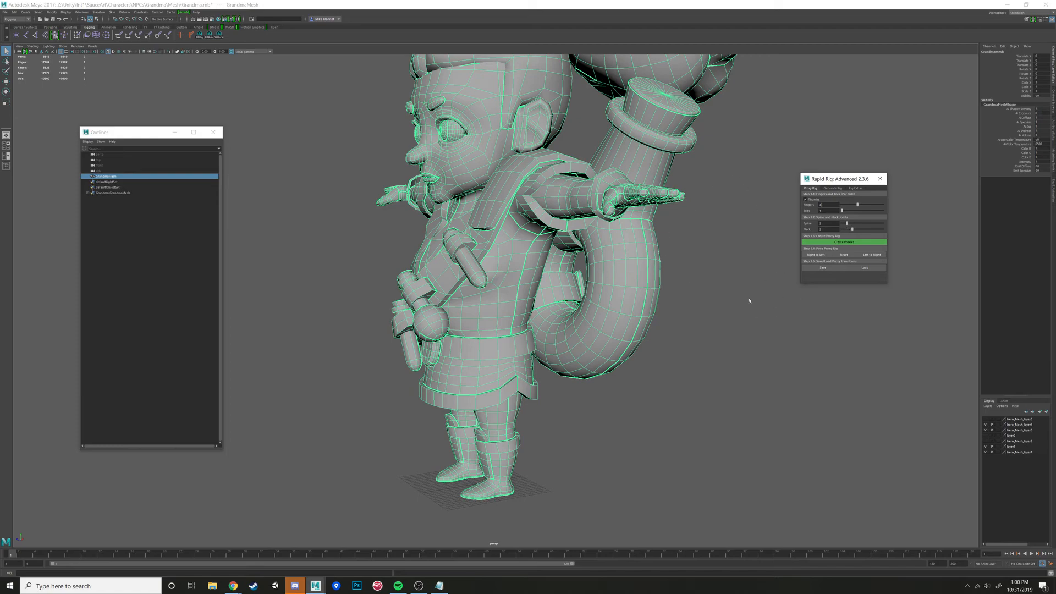
{"action": "left_click_drag", "start_coordinate": [748, 301], "coordinate": [730, 280], "text": "alt"}
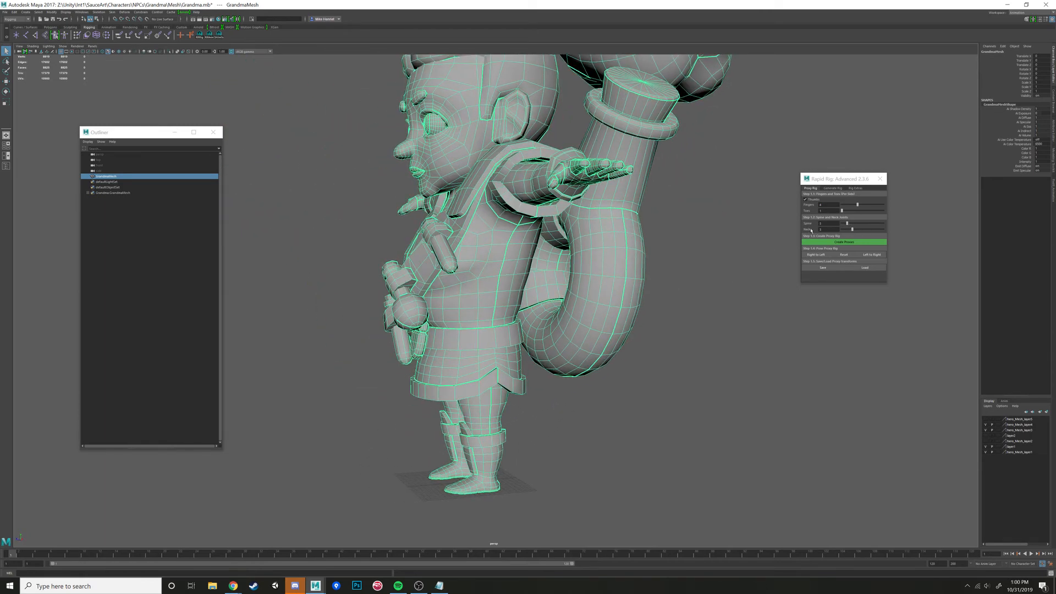
{"action": "left_click_drag", "start_coordinate": [852, 230], "coordinate": [803, 233]}
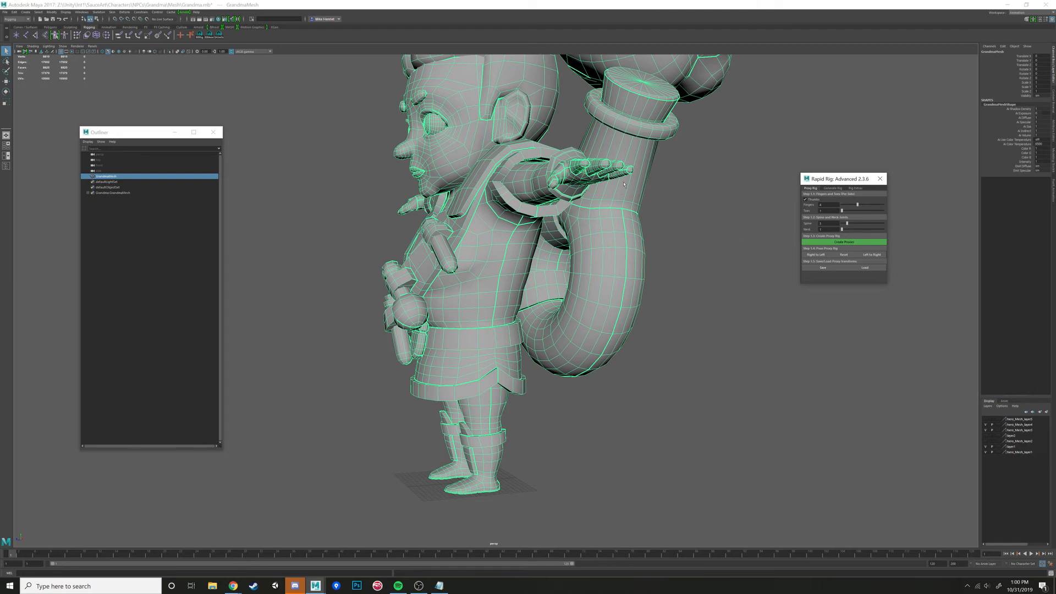
- Examine the whole grandma mesh from the side and front, and look over Rapid Rig's proxy deletion and control colour options
{"action": "left_click_drag", "start_coordinate": [624, 185], "coordinate": [658, 220], "text": "alt"}
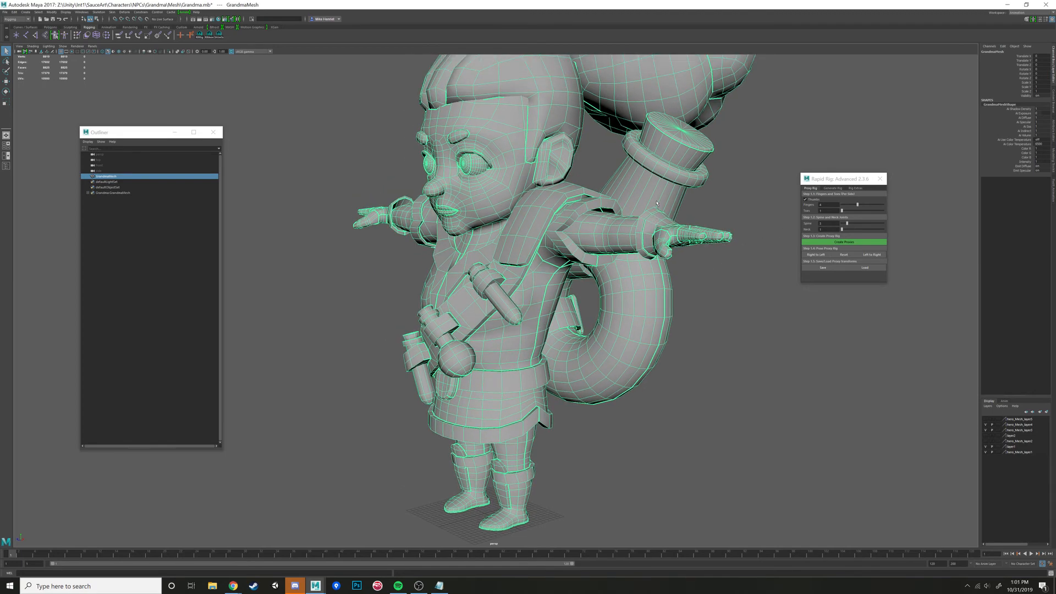
{"action": "left_click_drag", "start_coordinate": [656, 203], "coordinate": [653, 252], "text": "alt"}
{"action": "middle_click_drag", "start_coordinate": [653, 253], "coordinate": [651, 214], "text": "alt"}
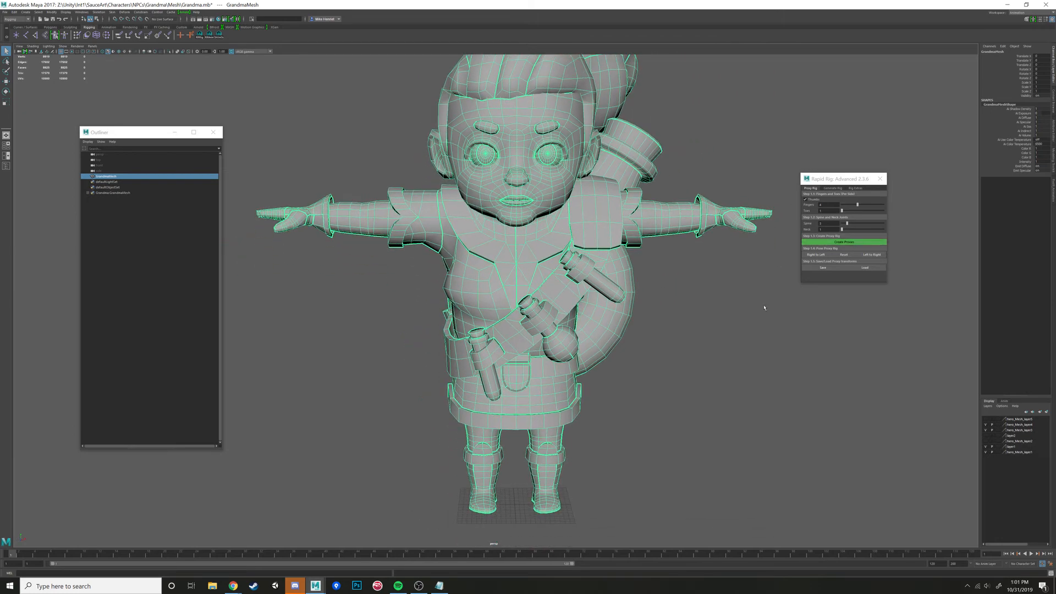
{"action": "middle_click_drag", "start_coordinate": [751, 352], "coordinate": [749, 328], "text": "alt"}
{"action": "right_click_drag", "start_coordinate": [749, 329], "coordinate": [707, 328], "text": "alt"}
{"action": "left_click_drag", "start_coordinate": [707, 327], "coordinate": [693, 323], "text": "alt"}
{"action": "middle_click_drag", "start_coordinate": [692, 322], "coordinate": [696, 358], "text": "alt"}
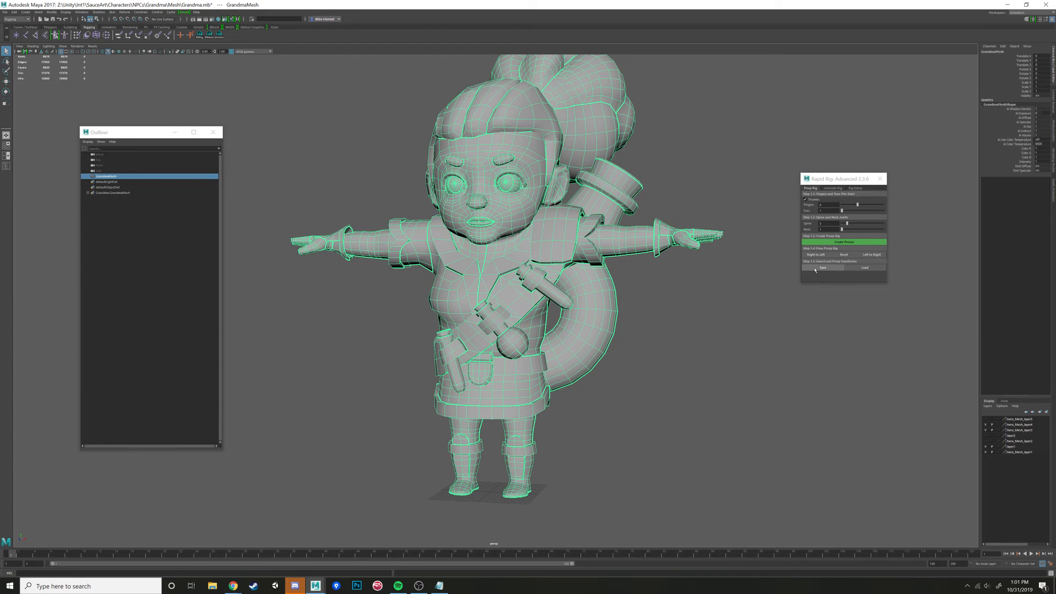
{"action": "left_click", "coordinate": [855, 188]}
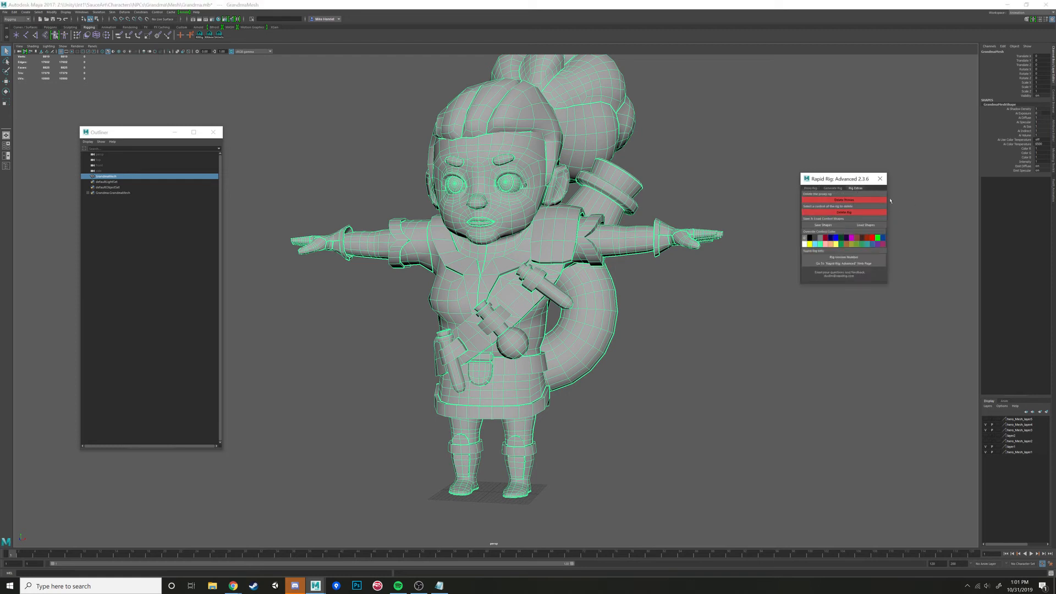
{"action": "left_click", "coordinate": [810, 188]}
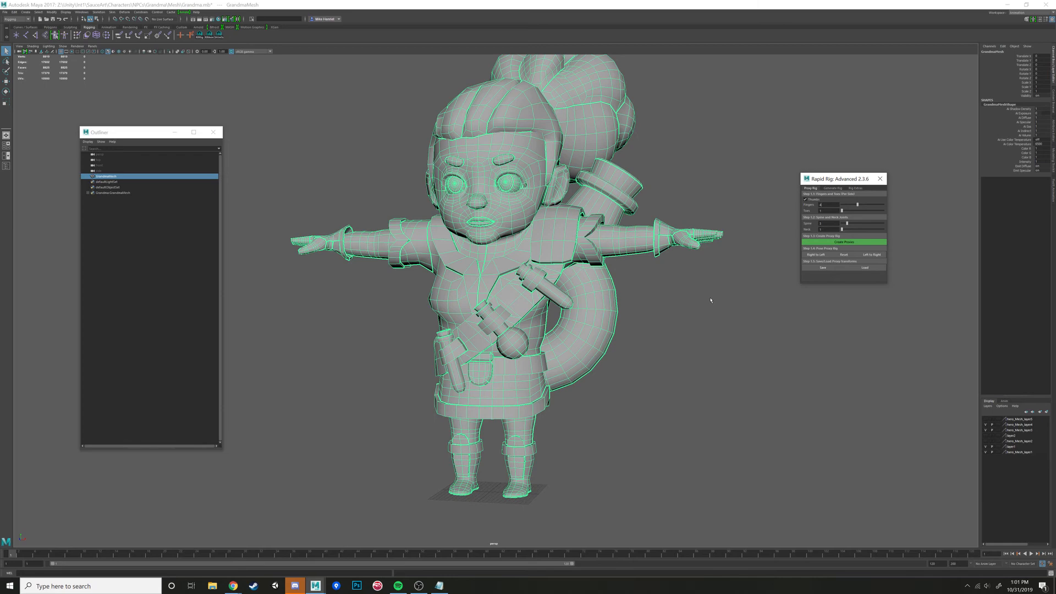
{"action": "left_click_drag", "start_coordinate": [603, 258], "coordinate": [794, 270], "text": "alt"}
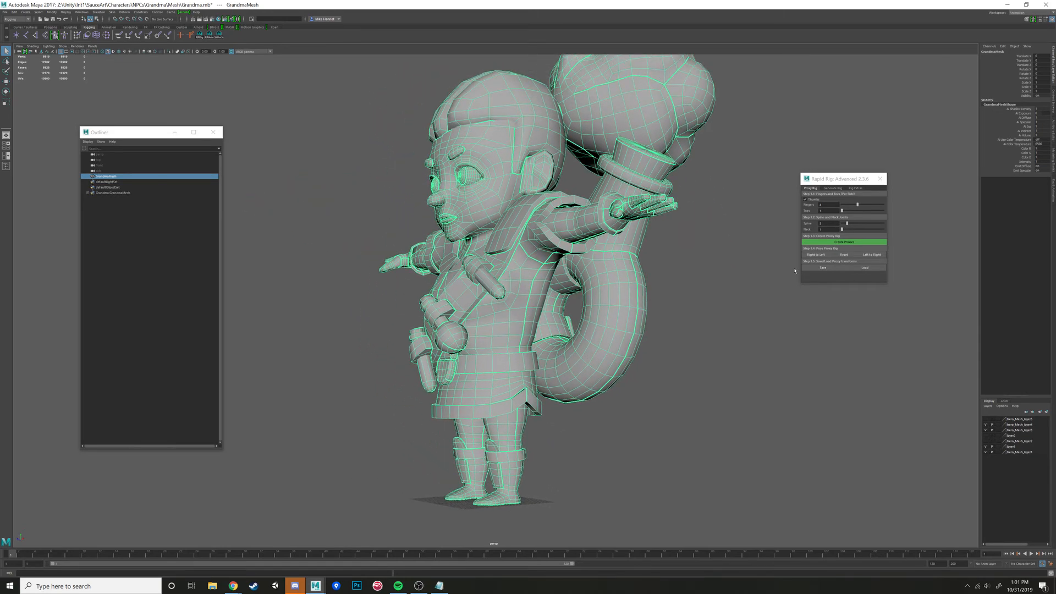
{"action": "left_click_drag", "start_coordinate": [728, 234], "coordinate": [722, 276], "text": "alt"}
- Create the proxy rig and scale up its main control to roughly match the grandma mesh's size, working in wireframe
{"action": "left_click", "coordinate": [855, 242]}
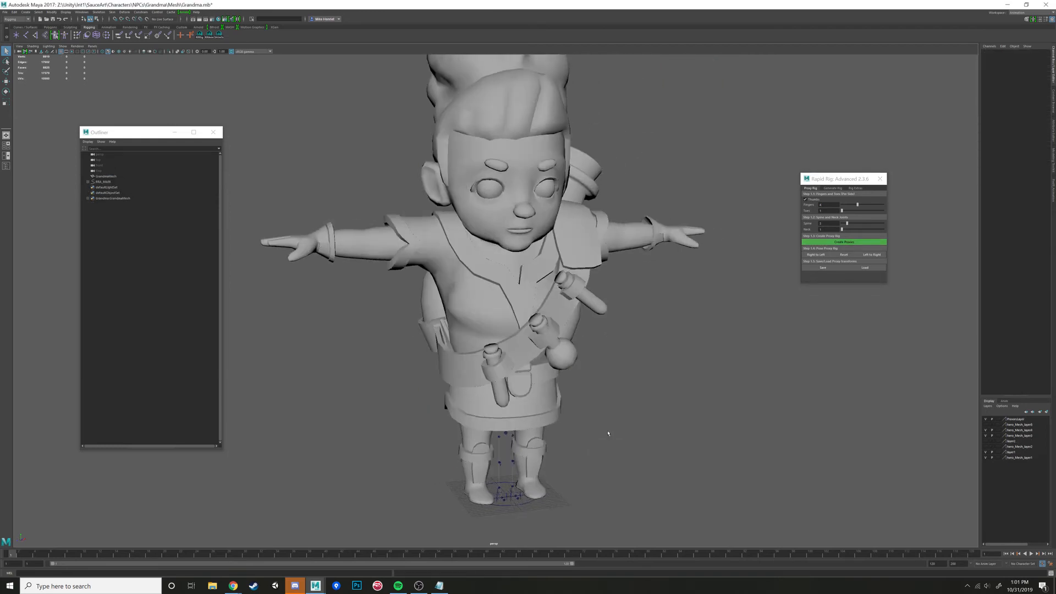
{"action": "left_click", "coordinate": [519, 411]}
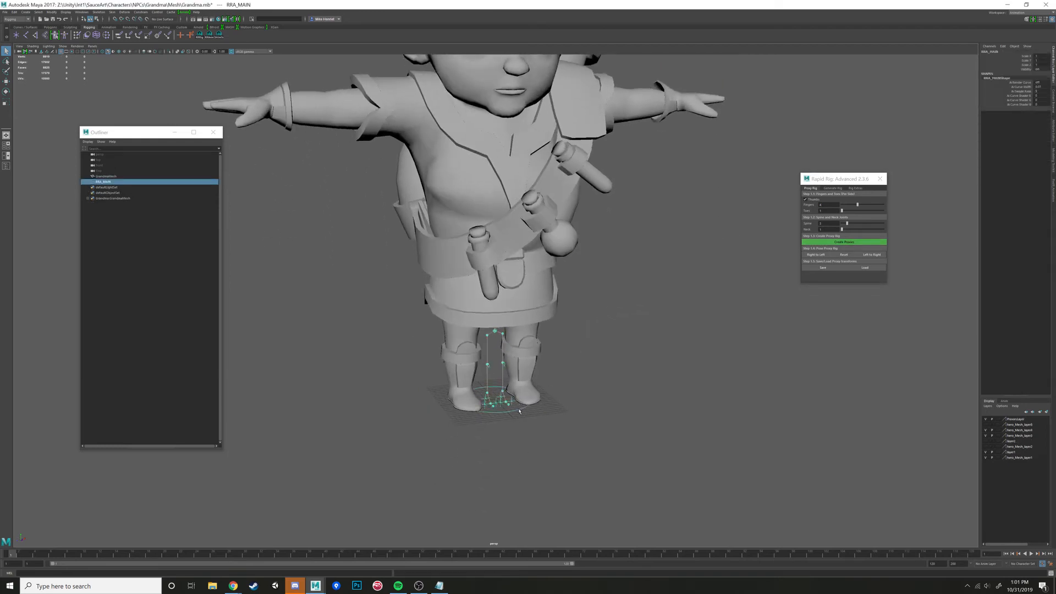
{"action": "key", "text": "4"}
{"action": "key", "text": "r"}
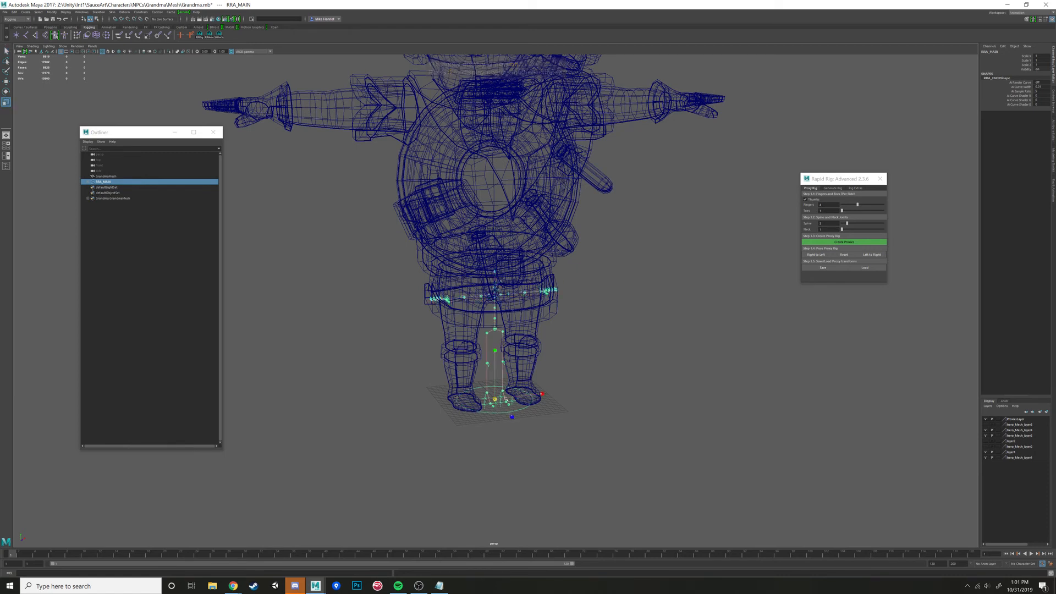
{"action": "left_click_drag", "start_coordinate": [504, 399], "coordinate": [555, 326]}
{"action": "left_click_drag", "start_coordinate": [542, 367], "coordinate": [527, 319], "text": "alt"}
{"action": "middle_click_drag", "start_coordinate": [528, 319], "coordinate": [566, 242], "text": "alt"}
{"action": "right_click_drag", "start_coordinate": [565, 242], "coordinate": [576, 234], "text": "alt"}
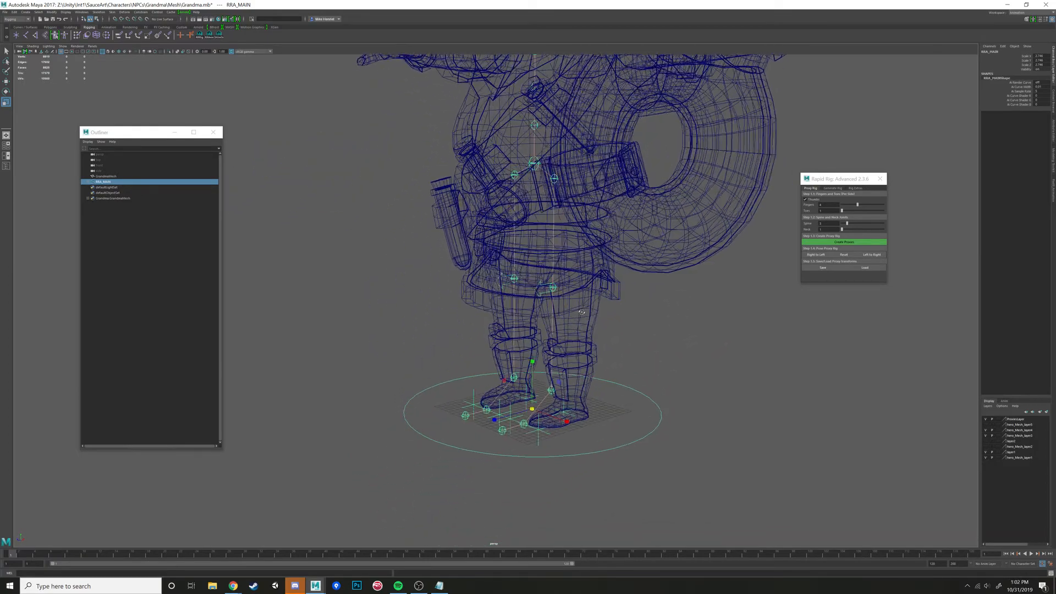
{"action": "left_click_drag", "start_coordinate": [576, 234], "coordinate": [566, 217], "text": "alt"}
- Put the grandma mesh on a new display layer and set that layer to reference so the mesh cannot be selected
{"action": "left_click", "coordinate": [572, 229]}
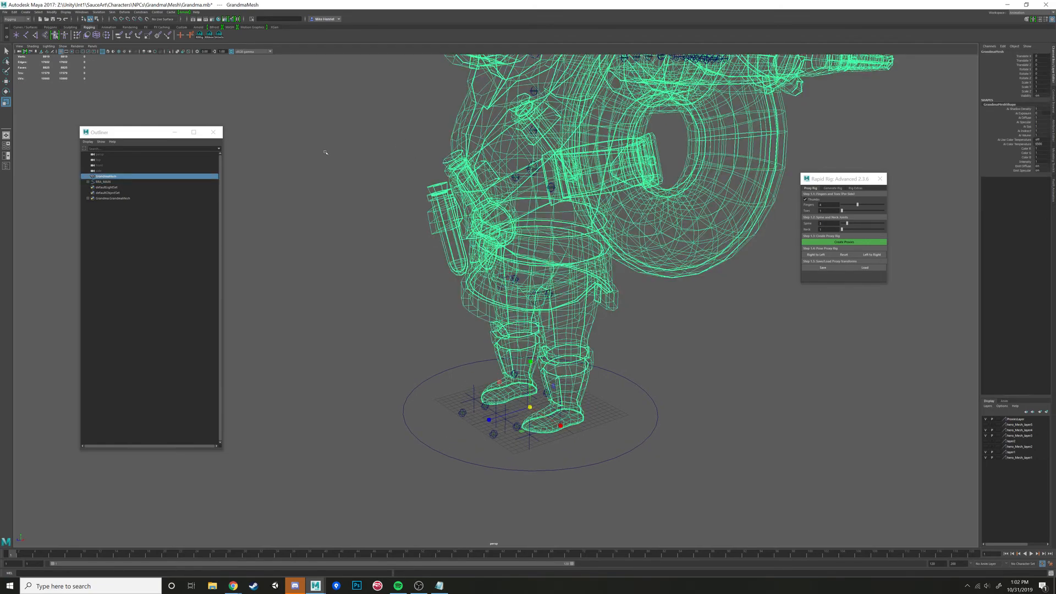
{"action": "left_click", "coordinate": [434, 159]}
{"action": "left_click", "coordinate": [473, 161]}
{"action": "left_click", "coordinate": [1047, 413]}
{"action": "left_click", "coordinate": [998, 419]}
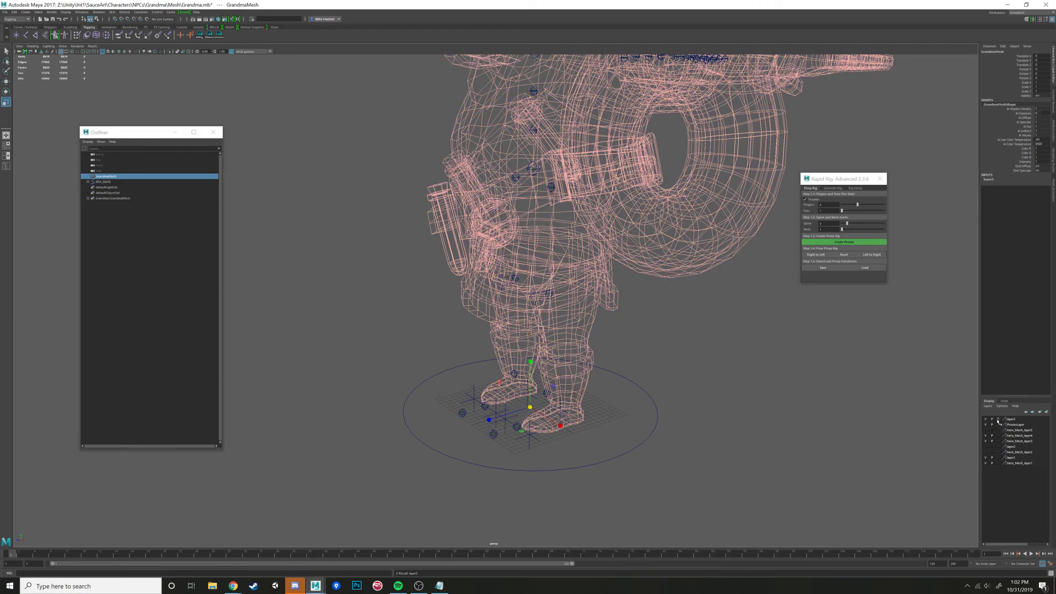
{"action": "left_click", "coordinate": [998, 419]}
{"action": "left_click", "coordinate": [734, 365]}
- Move the proxy rig's root control down into the character's pelvis
{"action": "left_click_drag", "start_coordinate": [537, 212], "coordinate": [550, 199], "text": "alt"}
{"action": "left_click", "coordinate": [534, 164]}
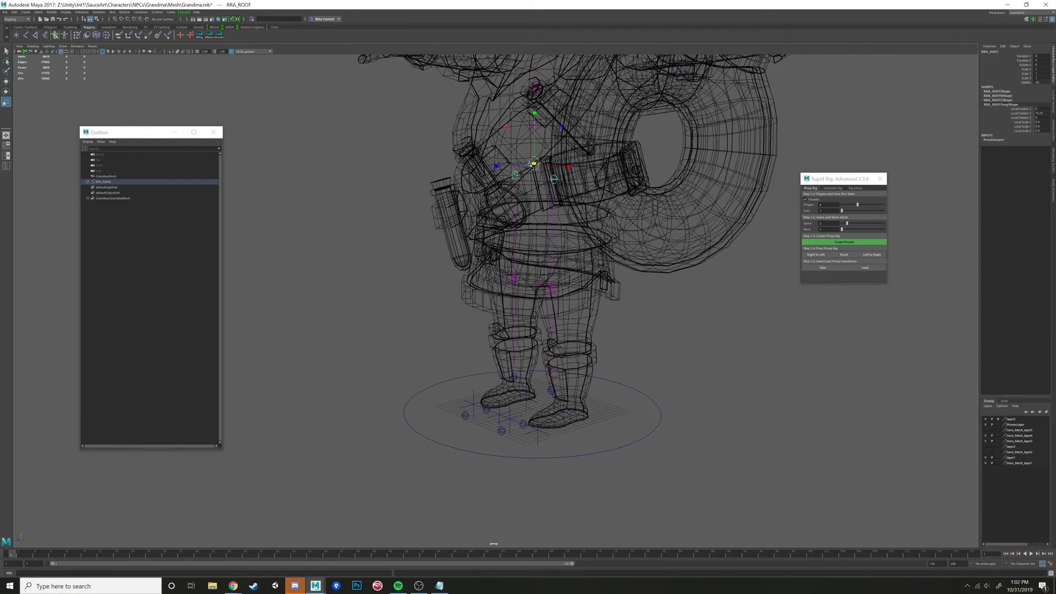
{"action": "left_click_drag", "start_coordinate": [577, 233], "coordinate": [531, 229], "text": "alt"}
{"action": "key", "text": "w"}
{"action": "left_click_drag", "start_coordinate": [535, 142], "coordinate": [493, 273]}
- Move the left ankle proxy into the boot's ankle and shift the left hip proxy outward to line up with the leg
{"action": "left_click", "coordinate": [514, 397]}
{"action": "left_click_drag", "start_coordinate": [514, 396], "coordinate": [544, 396], "text": "alt"}
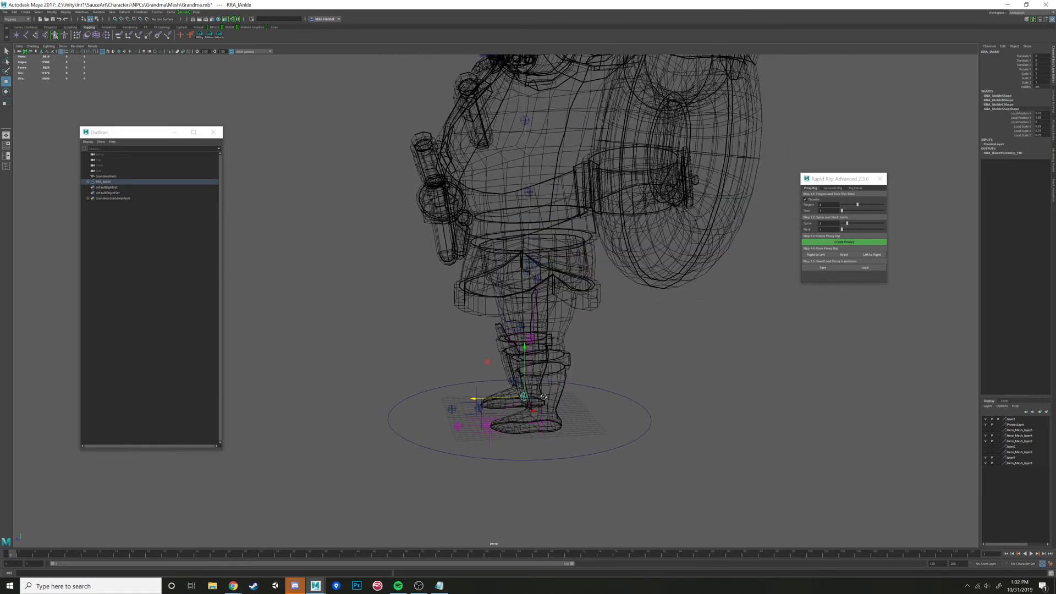
{"action": "middle_click_drag", "start_coordinate": [493, 363], "coordinate": [507, 377]}
{"action": "left_click_drag", "start_coordinate": [507, 377], "coordinate": [634, 290], "text": "alt"}
{"action": "left_click", "coordinate": [520, 260], "text": "shift"}
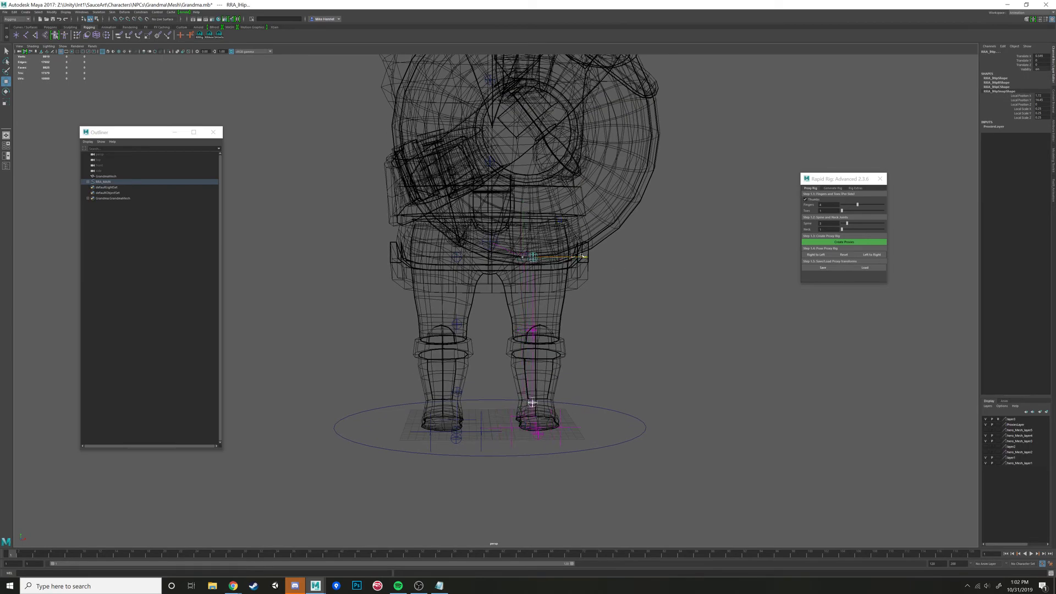
{"action": "left_click_drag", "start_coordinate": [583, 256], "coordinate": [482, 318], "text": "alt"}
- Position the left knee proxy inside the character's left knee, in line with the hip and ankle
{"action": "left_click", "coordinate": [495, 300]}
{"action": "right_click_drag", "start_coordinate": [482, 318], "coordinate": [496, 321], "text": "alt"}
{"action": "left_click_drag", "start_coordinate": [496, 321], "coordinate": [477, 282], "text": "alt"}
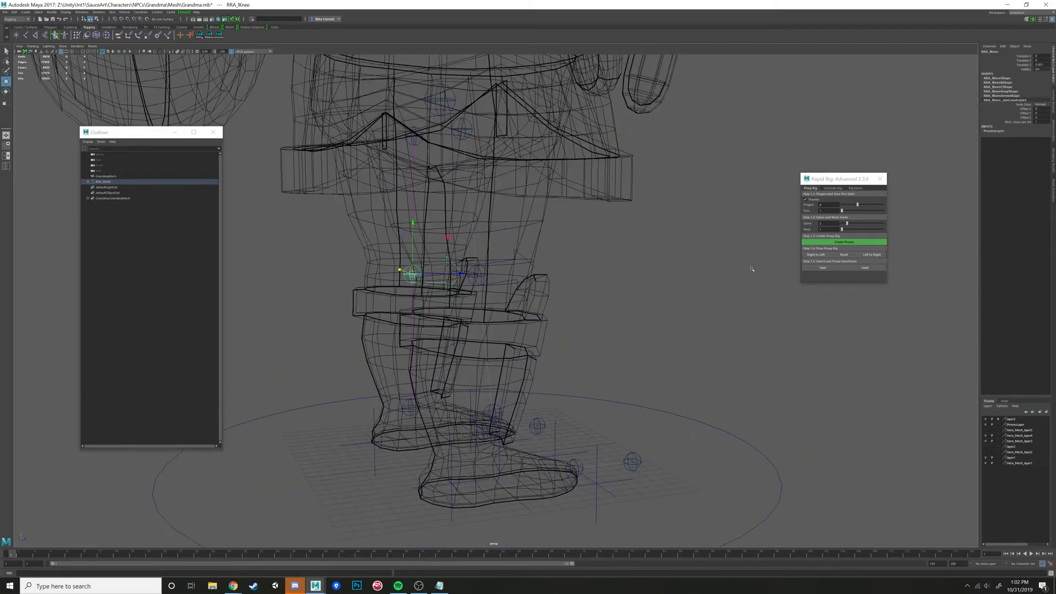
{"action": "left_click_drag", "start_coordinate": [751, 269], "coordinate": [599, 277], "text": "alt"}
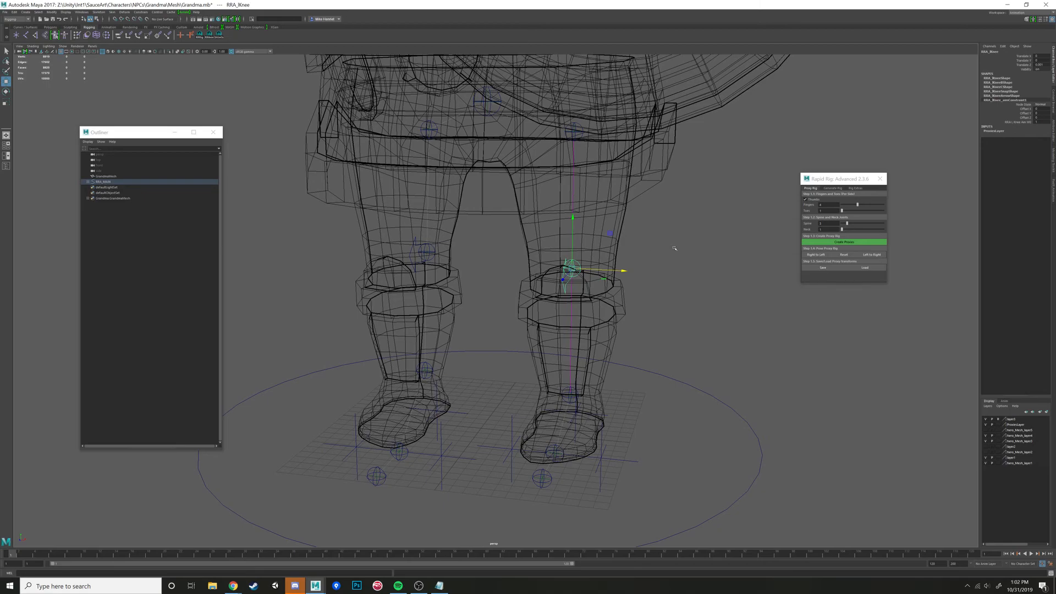
{"action": "left_click_drag", "start_coordinate": [674, 248], "coordinate": [645, 278], "text": "alt"}
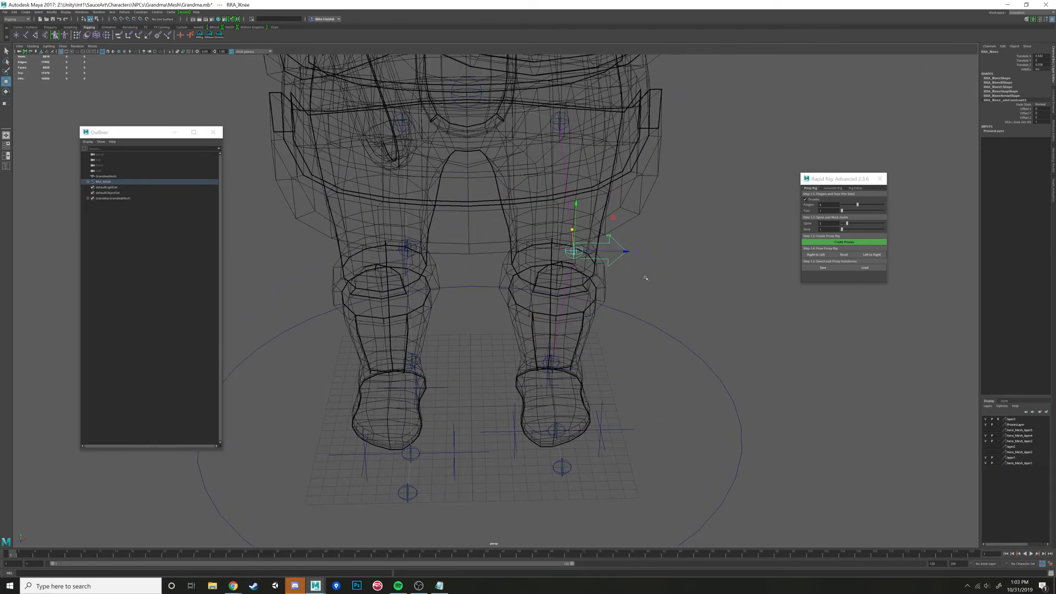
{"action": "right_click_drag", "start_coordinate": [645, 278], "coordinate": [580, 283], "text": "alt"}
{"action": "left_click_drag", "start_coordinate": [570, 381], "coordinate": [569, 379], "text": "alt"}
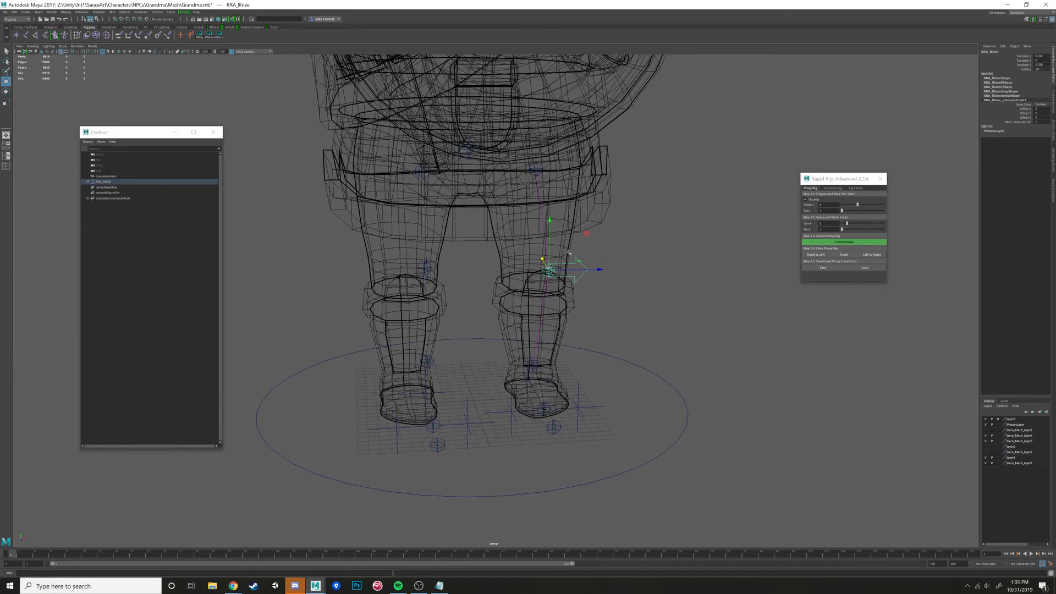
{"action": "left_click_drag", "start_coordinate": [660, 273], "coordinate": [538, 260], "text": "alt"}
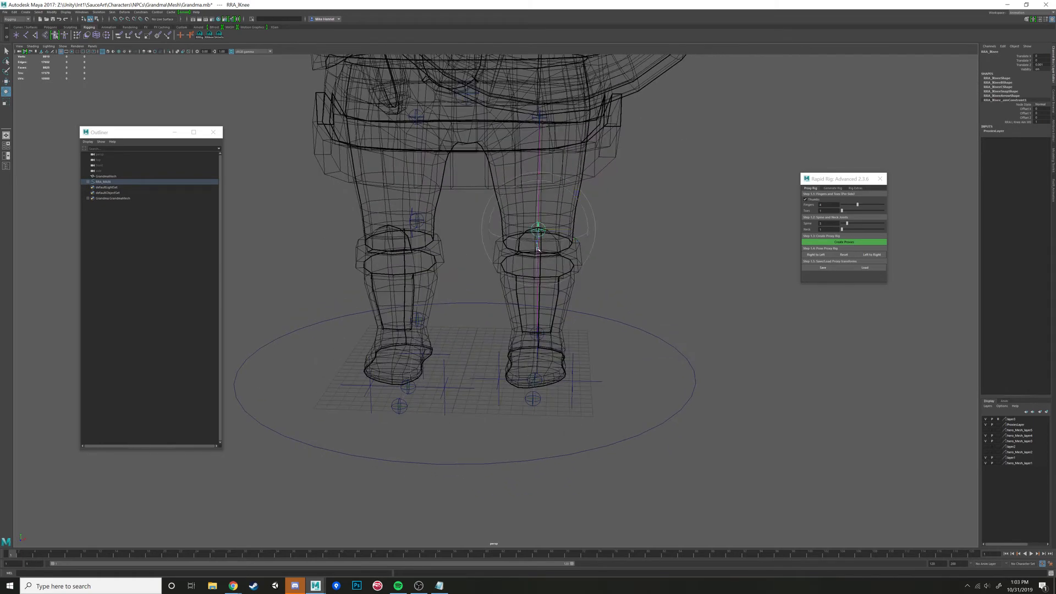
{"action": "mouse_move", "coordinate": [588, 229]}
{"action": "left_mouse_down", "text": "alt"}
{"action": "mouse_move", "coordinate": [602, 236]}
{"action": "mouse_move", "coordinate": [586, 239]}
{"action": "left_mouse_up", "text": "alt"}
- Move the left ball proxy back into the ball of the character's left boot
{"action": "left_click_drag", "start_coordinate": [574, 424], "coordinate": [509, 282], "text": "alt"}
{"action": "right_click_drag", "start_coordinate": [509, 281], "coordinate": [572, 278], "text": "alt"}
{"action": "left_click_drag", "start_coordinate": [572, 278], "coordinate": [535, 400], "text": "alt"}
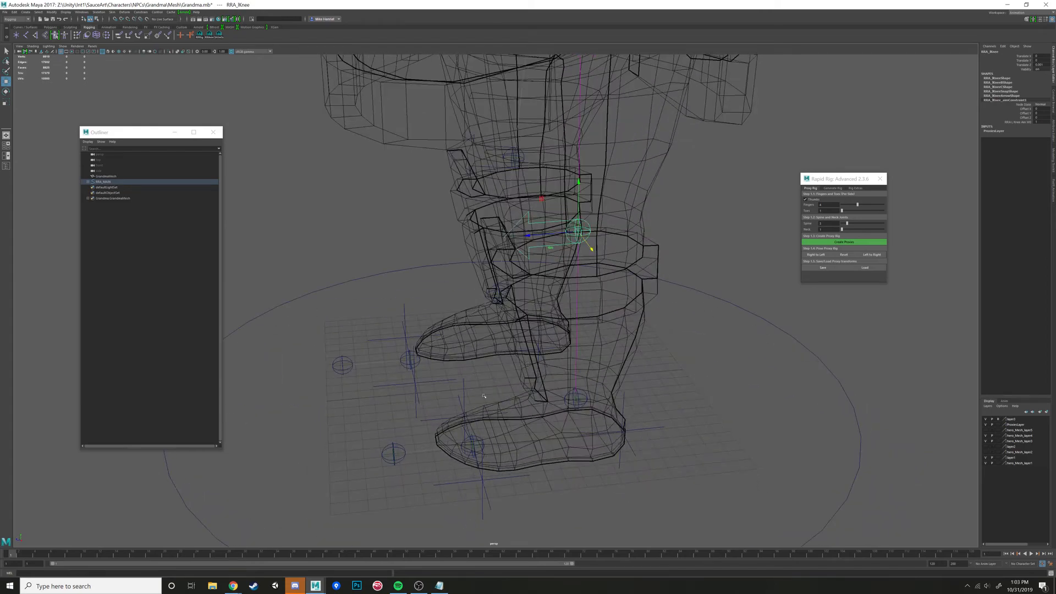
{"action": "middle_click_drag", "start_coordinate": [535, 400], "coordinate": [574, 353], "text": "alt"}
{"action": "left_click", "coordinate": [433, 405]}
{"action": "left_click_drag", "start_coordinate": [542, 362], "coordinate": [544, 394], "text": "alt"}
{"action": "left_click_drag", "start_coordinate": [380, 391], "coordinate": [383, 390]}
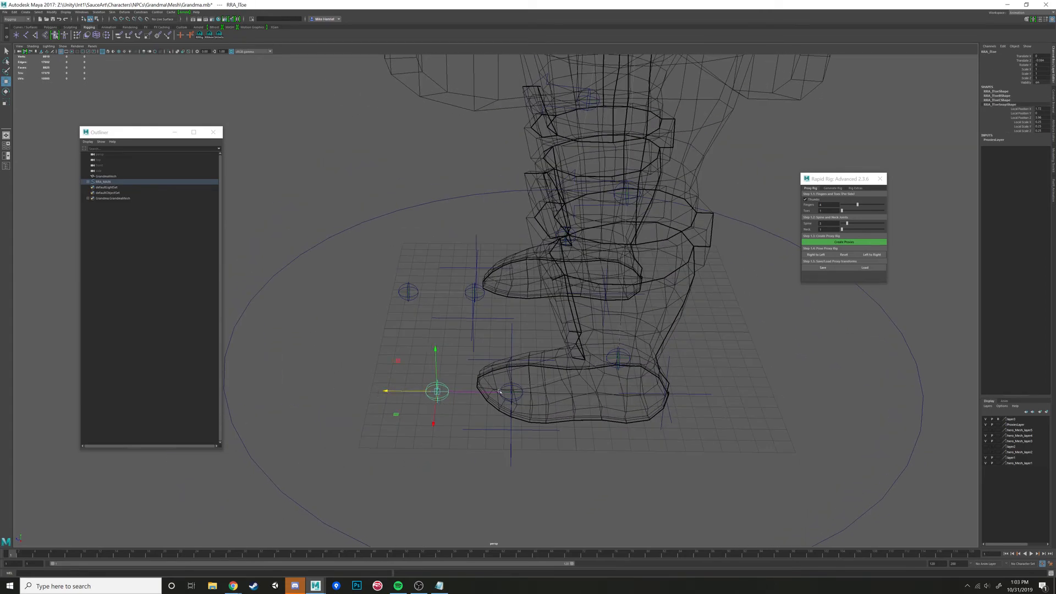
{"action": "left_click", "coordinate": [501, 391]}
{"action": "left_click_drag", "start_coordinate": [465, 392], "coordinate": [522, 361]}
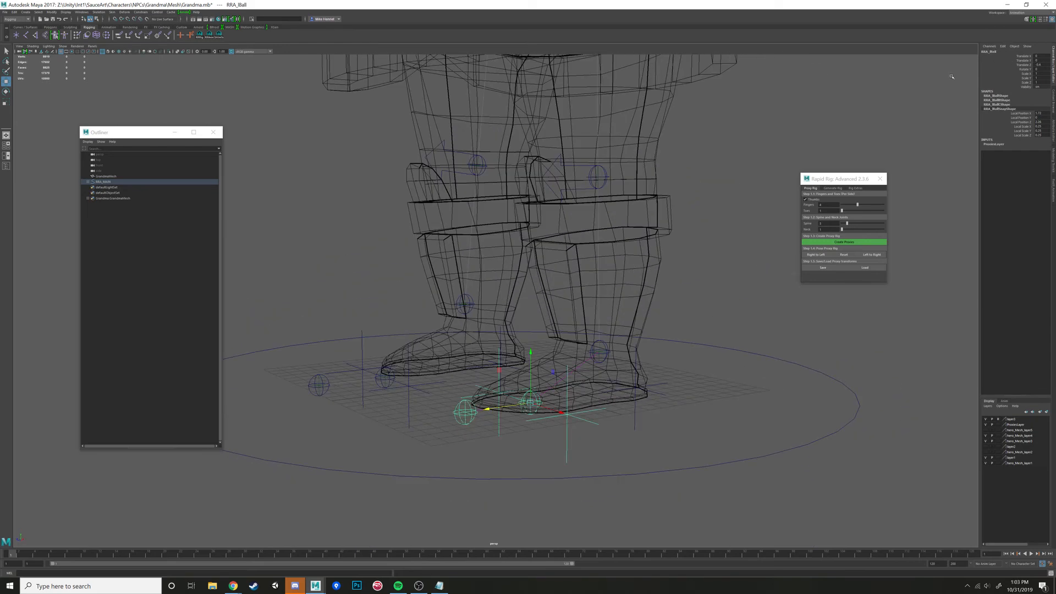
- Readjust the left ankle proxy so it sits centred in the boot's ankle
{"action": "left_click_drag", "start_coordinate": [639, 357], "coordinate": [631, 361], "text": "alt"}
{"action": "left_click", "coordinate": [622, 357]}
{"action": "left_click", "coordinate": [605, 352]}
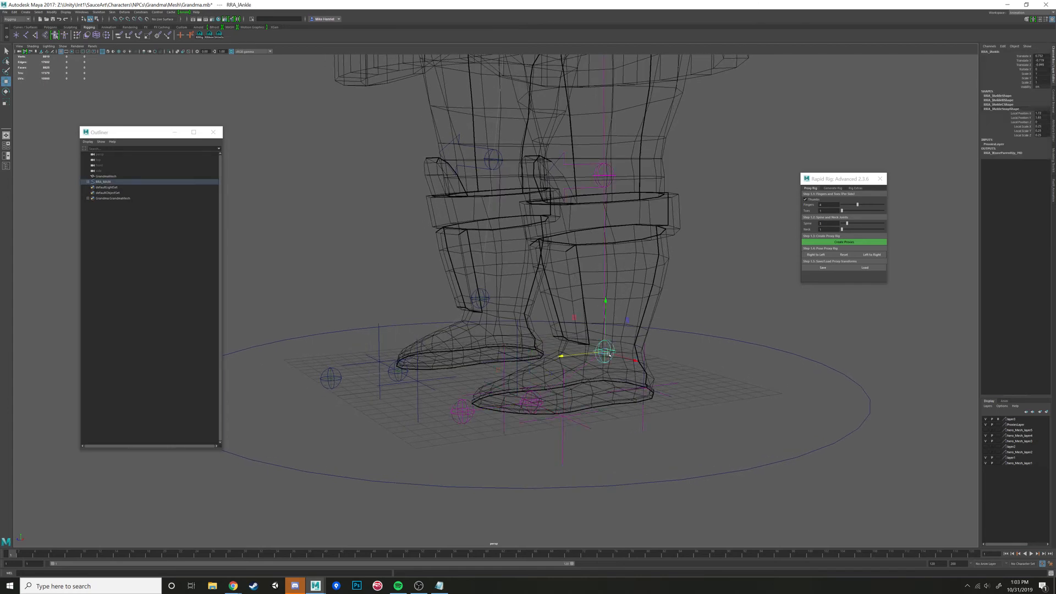
{"action": "left_click_drag", "start_coordinate": [732, 255], "coordinate": [596, 329], "text": "alt"}
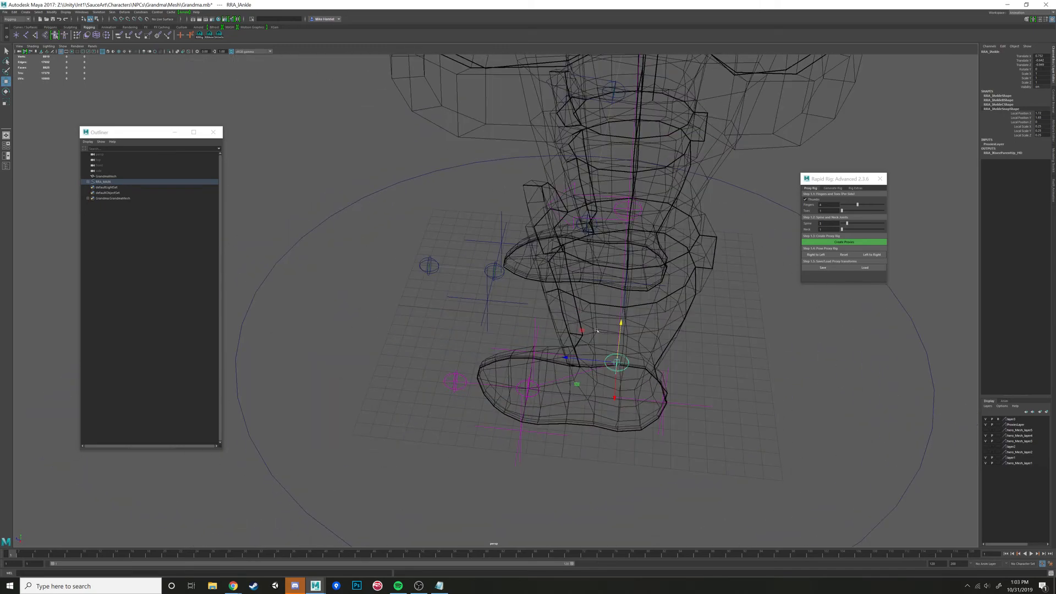
- Move the left toe proxy back to the tip of the left boot and check it against the ball proxy
{"action": "left_click", "coordinate": [454, 380]}
{"action": "left_click", "coordinate": [456, 376]}
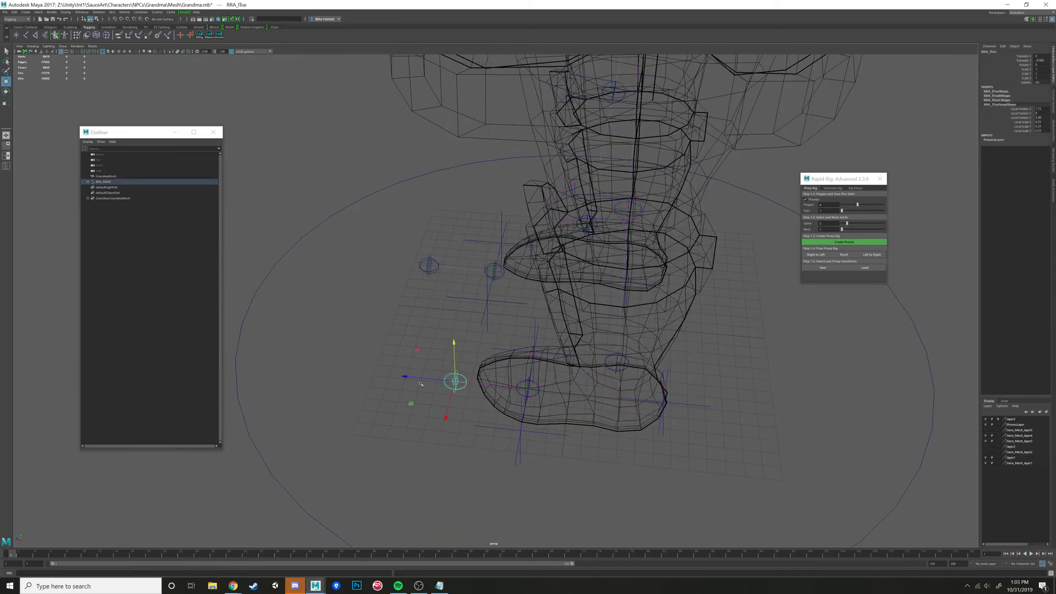
{"action": "left_click_drag", "start_coordinate": [408, 376], "coordinate": [429, 379]}
{"action": "left_click_drag", "start_coordinate": [473, 420], "coordinate": [467, 389], "text": "alt"}
{"action": "left_click", "coordinate": [584, 403]}
{"action": "left_click", "coordinate": [537, 391]}
{"action": "left_click", "coordinate": [476, 386]}
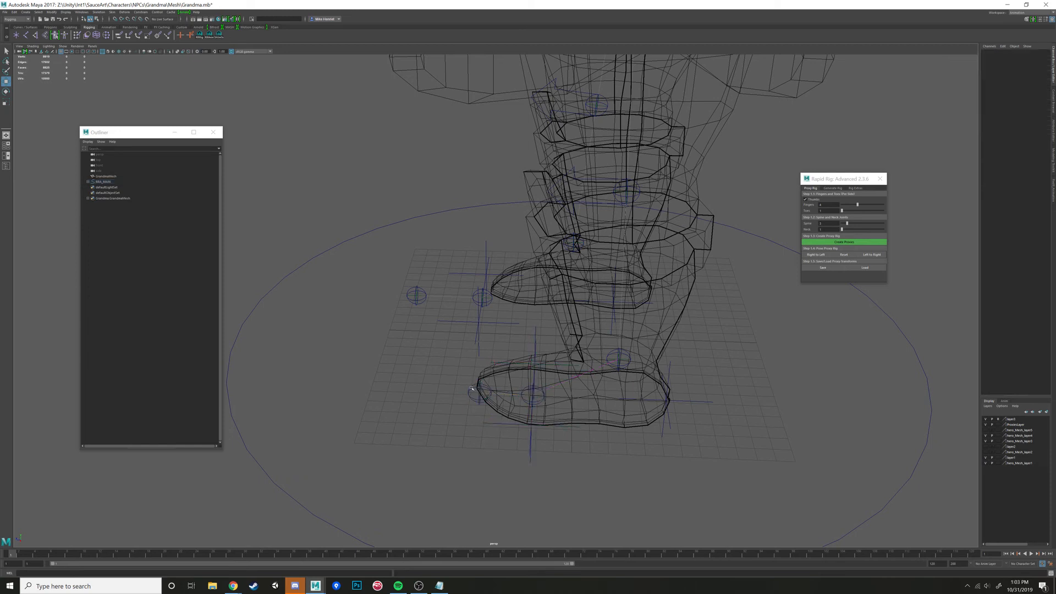
{"action": "left_click", "coordinate": [472, 388]}
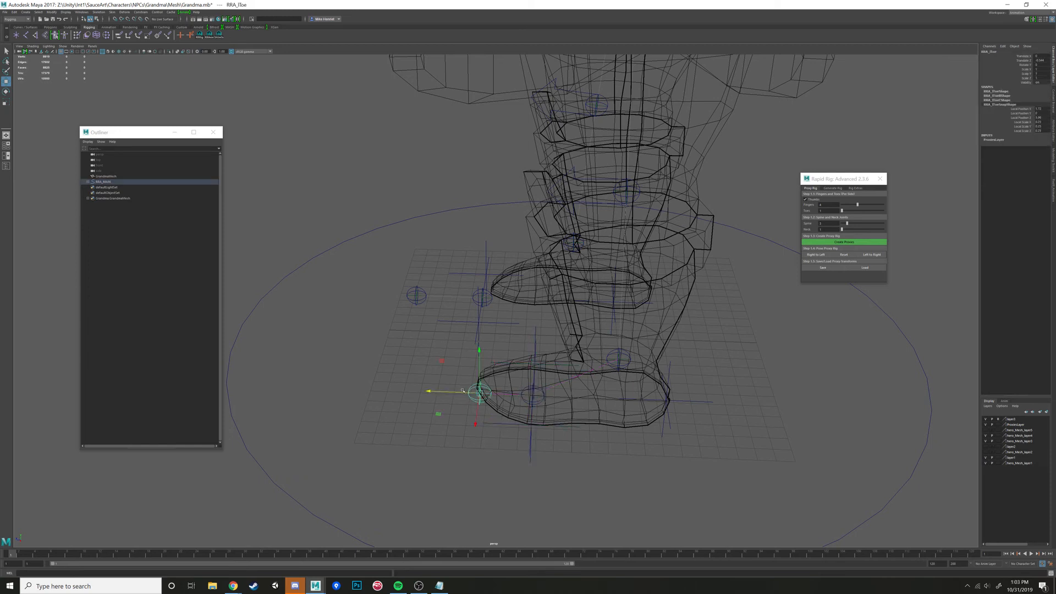
- Move the left foot's outer tilt pivot to the outer edge of the boot
{"action": "left_click", "coordinate": [532, 428]}
{"action": "left_click", "coordinate": [531, 426]}
{"action": "left_click_drag", "start_coordinate": [531, 426], "coordinate": [615, 387], "text": "alt"}
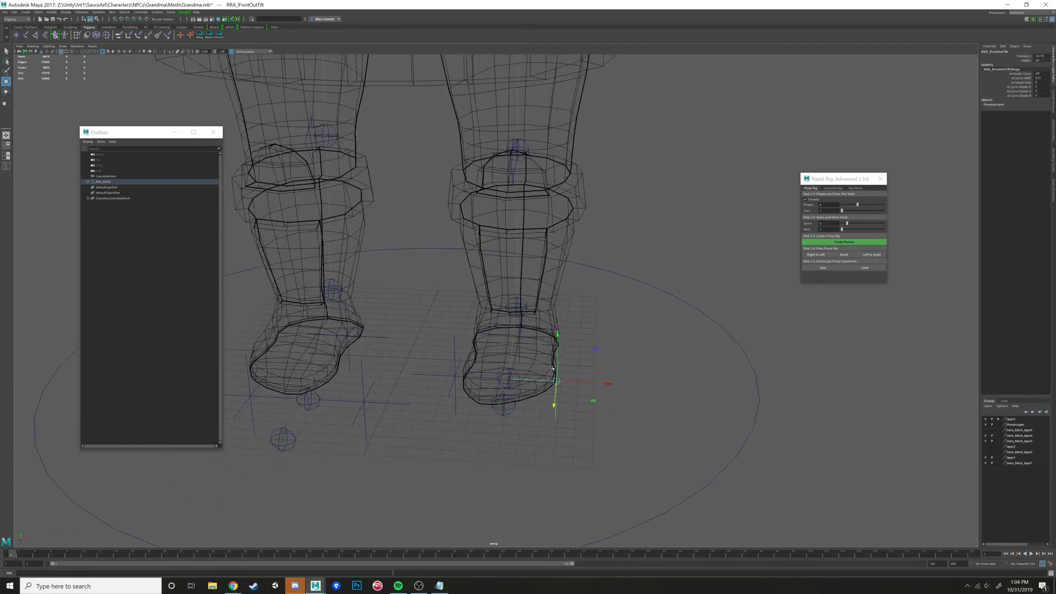
{"action": "left_click_drag", "start_coordinate": [536, 336], "coordinate": [523, 351], "text": "alt"}
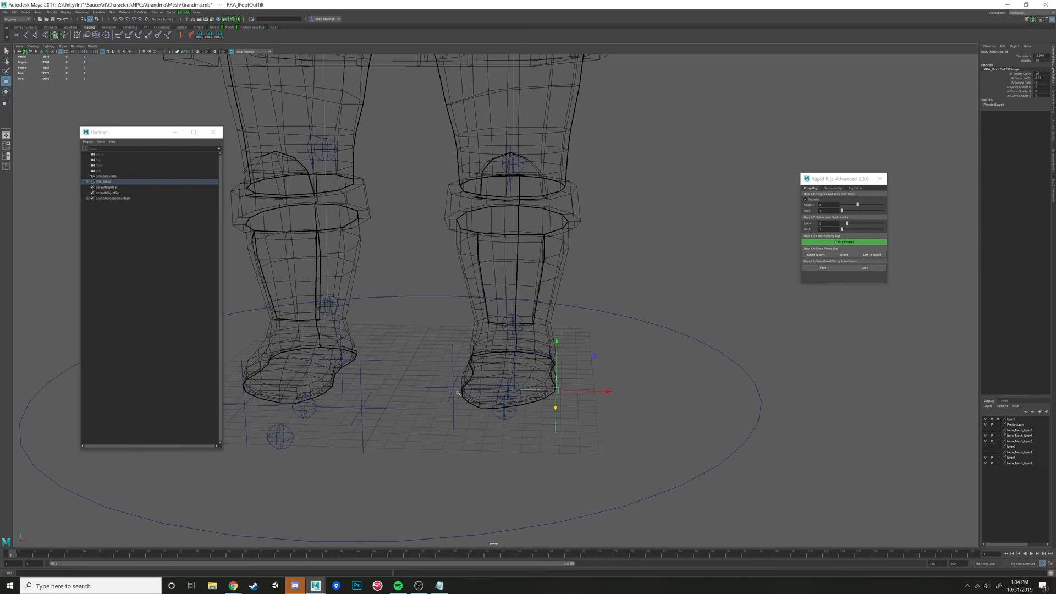
- Move the left foot's inner tilt pivot to the boot's inner edge and its heel pivot to the back of the heel
{"action": "middle_click_drag", "start_coordinate": [457, 392], "coordinate": [506, 381], "text": "alt"}
{"action": "left_click", "coordinate": [501, 376]}
{"action": "left_click_drag", "start_coordinate": [501, 377], "coordinate": [515, 399], "text": "alt"}
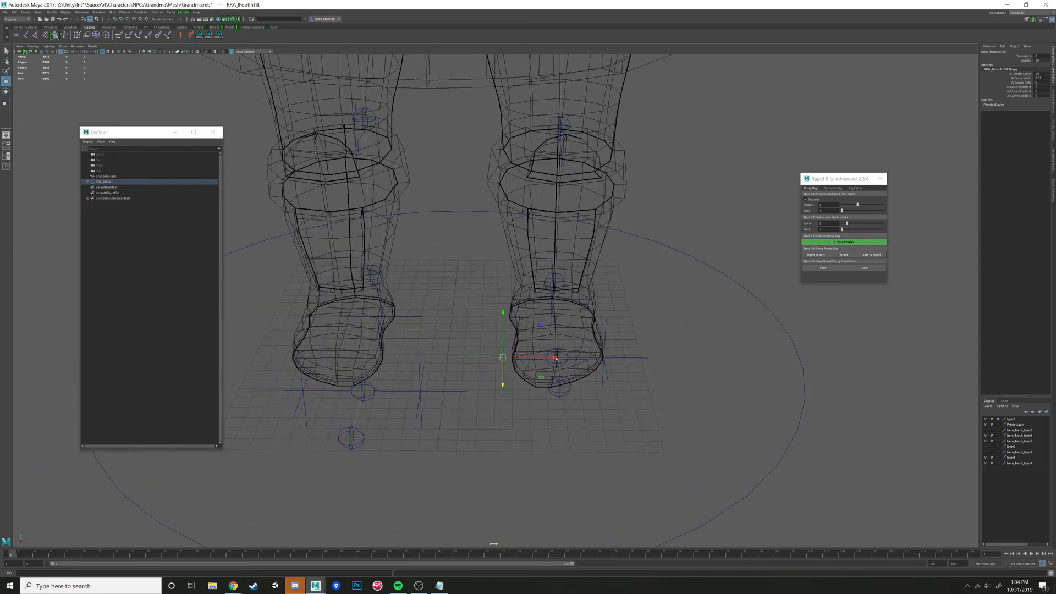
{"action": "left_click_drag", "start_coordinate": [555, 358], "coordinate": [561, 357]}
{"action": "left_click_drag", "start_coordinate": [570, 351], "coordinate": [632, 413], "text": "alt"}
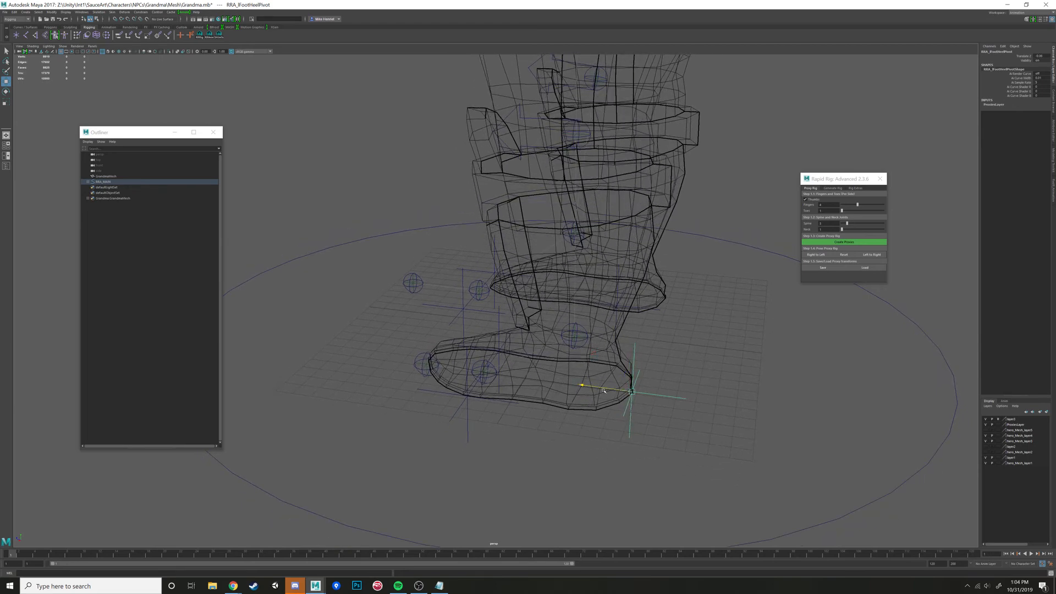
{"action": "scroll", "coordinate": [604, 390], "scroll_direction": "down", "scroll_amount": 7}
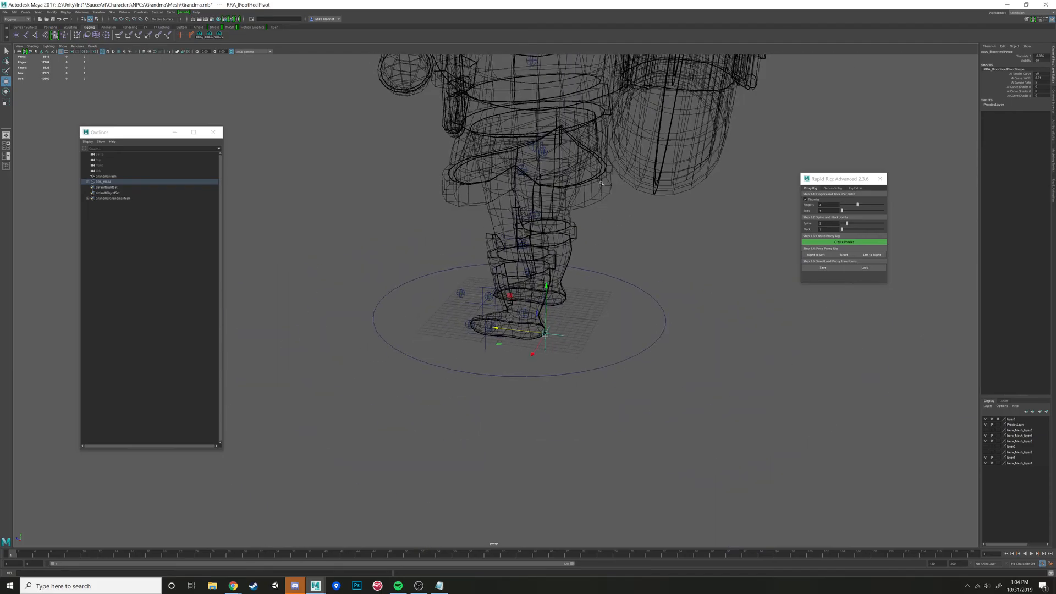
- Inspect the fit of the spine proxies inside the torso mesh from several angles
{"action": "middle_click_drag", "start_coordinate": [594, 225], "coordinate": [587, 380], "text": "alt"}
{"action": "left_click_drag", "start_coordinate": [586, 379], "coordinate": [499, 330], "text": "alt"}
{"action": "middle_click_drag", "start_coordinate": [499, 330], "coordinate": [519, 356], "text": "alt"}
{"action": "scroll", "coordinate": [520, 330], "scroll_direction": "up", "scroll_amount": 1}
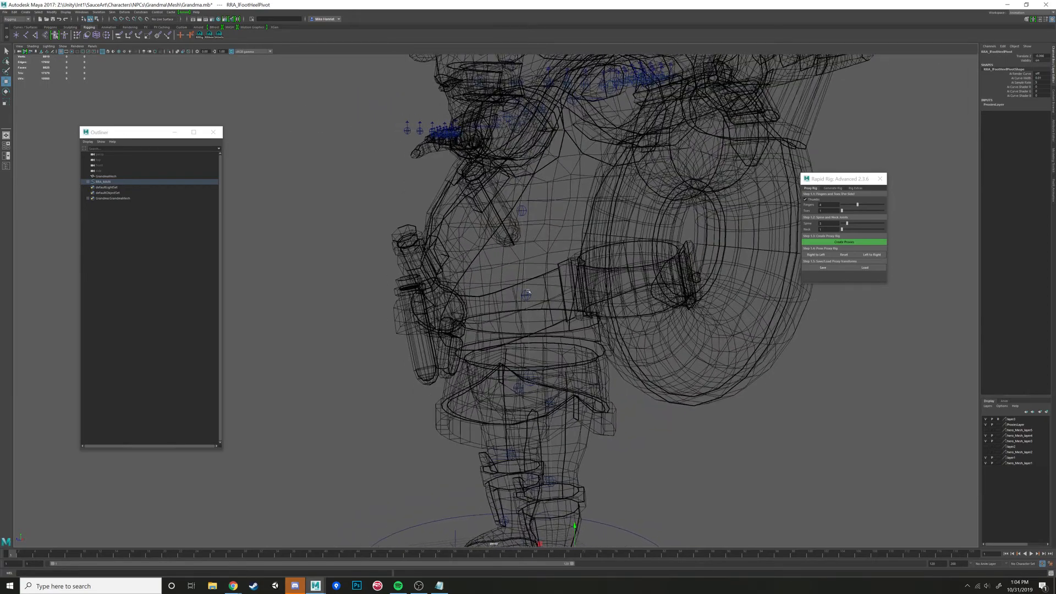
{"action": "left_click", "coordinate": [526, 294]}
{"action": "left_click_drag", "start_coordinate": [526, 294], "coordinate": [581, 342], "text": "alt"}
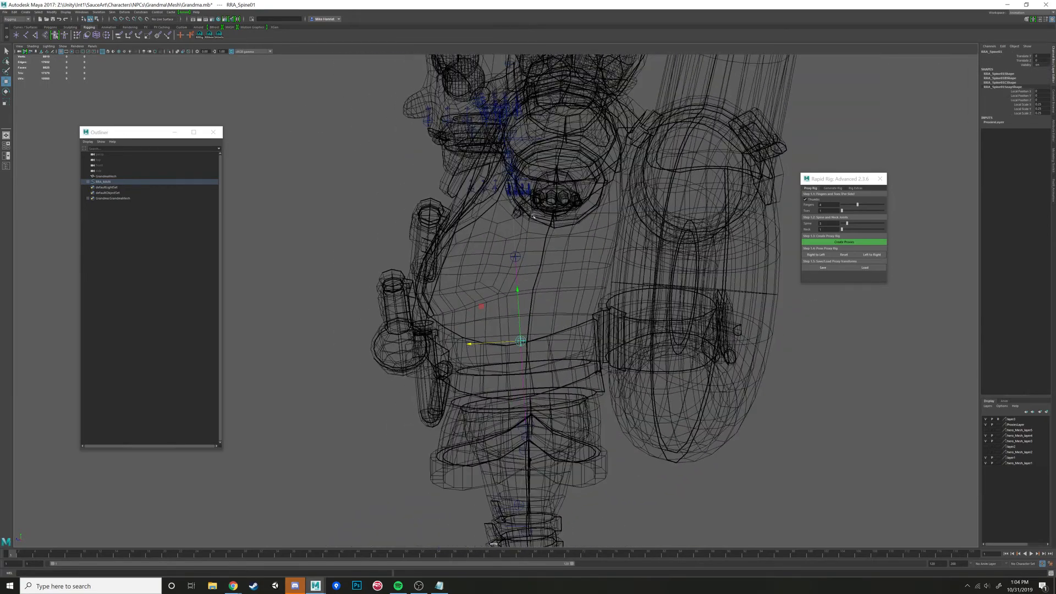
{"action": "left_click_drag", "start_coordinate": [532, 216], "coordinate": [558, 301], "text": "alt"}
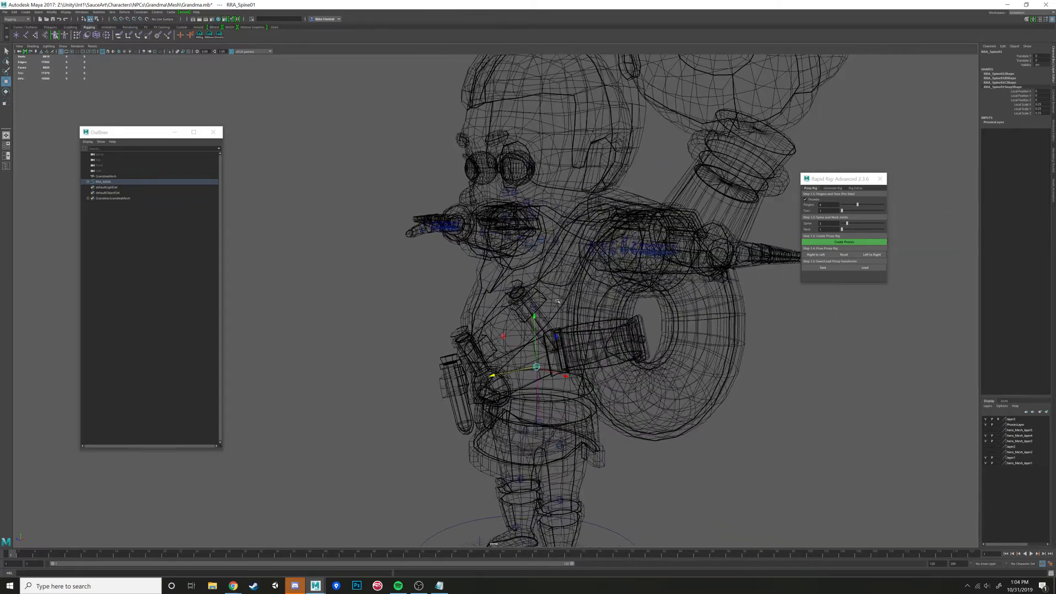
{"action": "middle_click_drag", "start_coordinate": [558, 301], "coordinate": [540, 150], "text": "alt"}
- Raise the left knee proxy slightly so it sits just above the knee pad, centred in the leg
{"action": "left_click", "coordinate": [542, 347]}
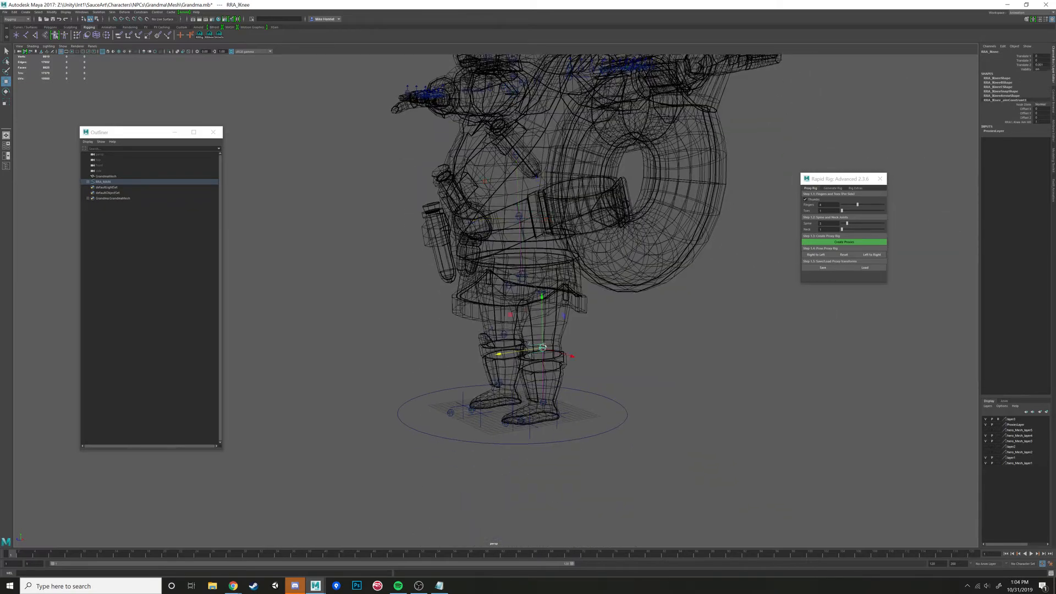
{"action": "key", "text": "f"}
{"action": "scroll", "coordinate": [549, 296], "scroll_direction": "down", "scroll_amount": 6}
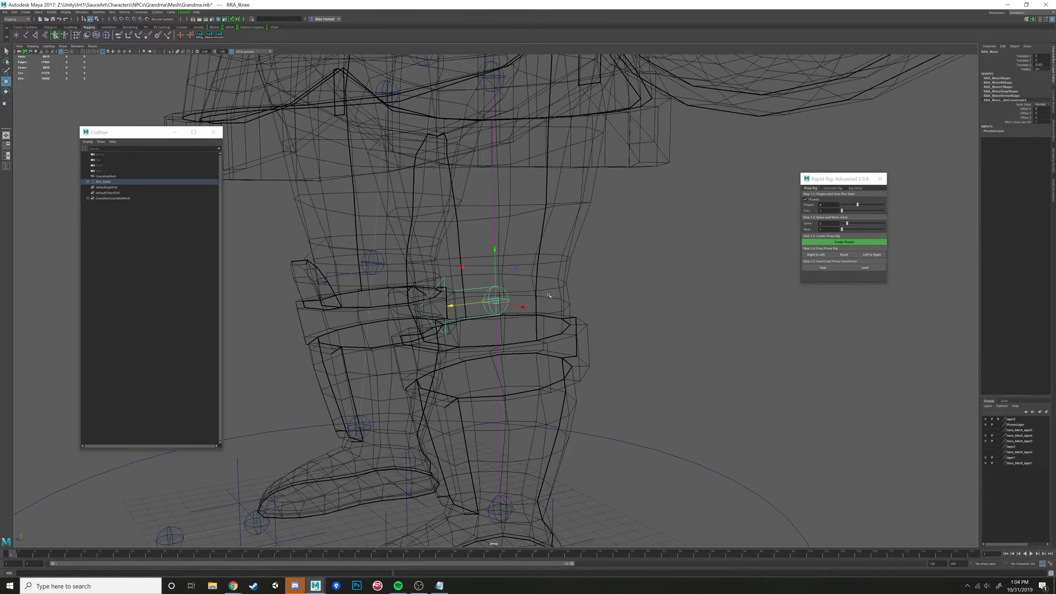
{"action": "scroll", "coordinate": [549, 295], "scroll_direction": "down", "scroll_amount": 5}
{"action": "left_click_drag", "start_coordinate": [548, 295], "coordinate": [502, 212], "text": "alt"}
{"action": "scroll", "coordinate": [516, 218], "scroll_direction": "up", "scroll_amount": 2}
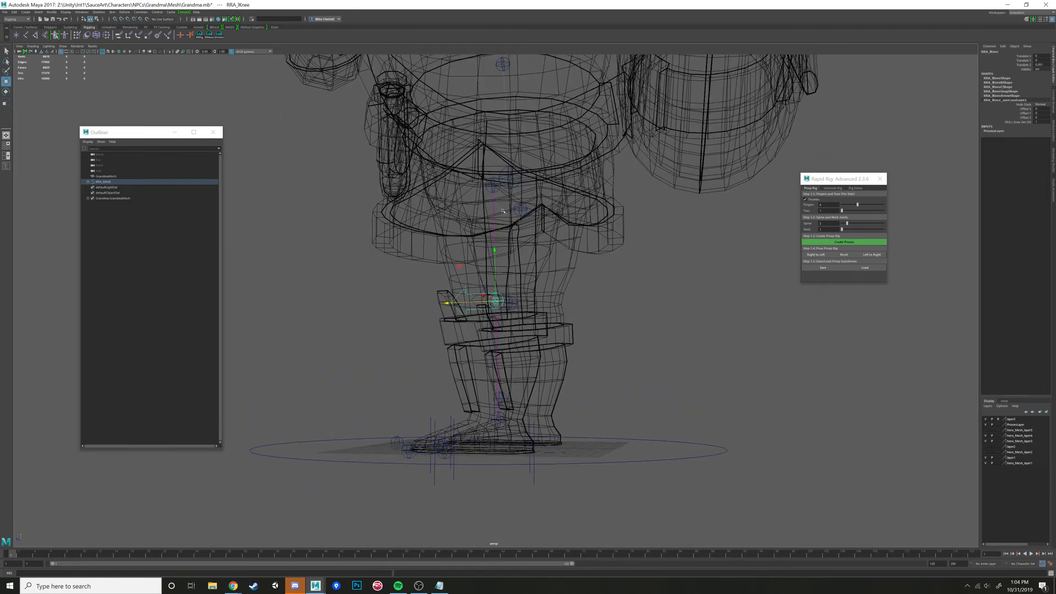
{"action": "left_click_drag", "start_coordinate": [500, 418], "coordinate": [499, 429], "text": "alt"}
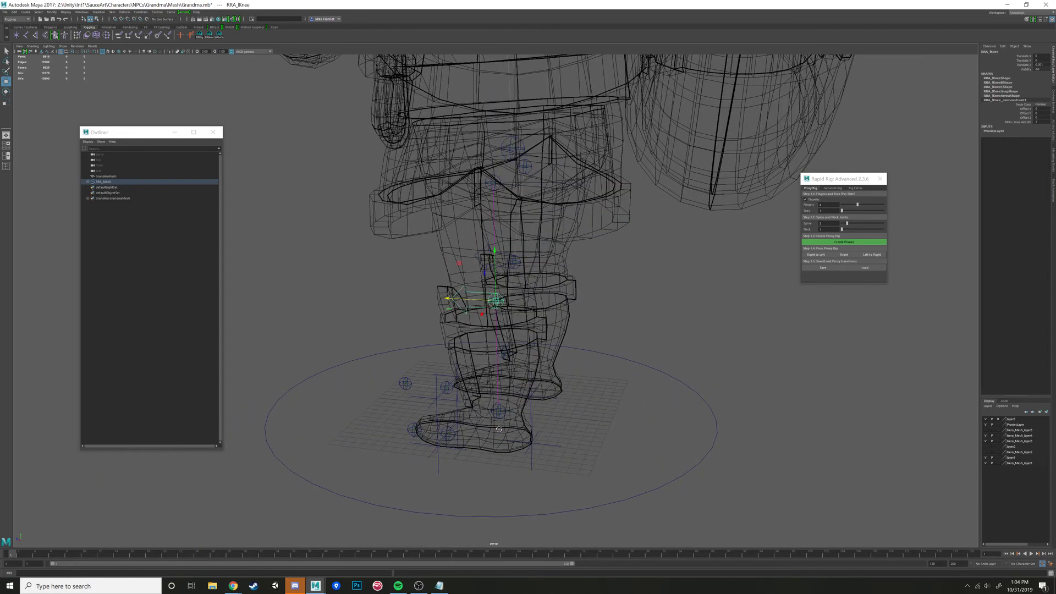
{"action": "scroll", "coordinate": [500, 320], "scroll_direction": "up", "scroll_amount": 4}
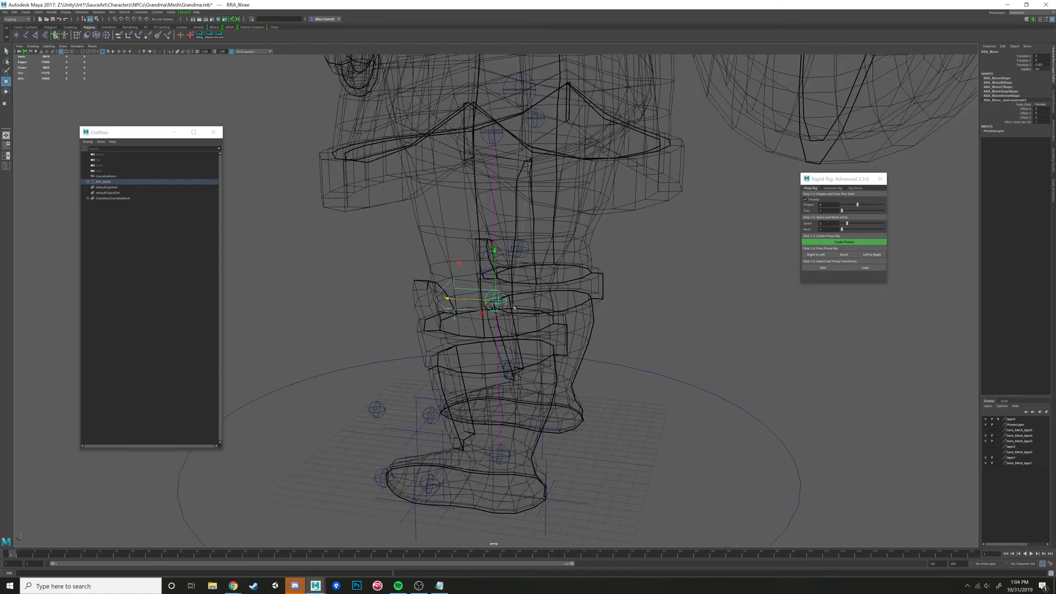
{"action": "left_click_drag", "start_coordinate": [499, 316], "coordinate": [541, 301], "text": "alt"}
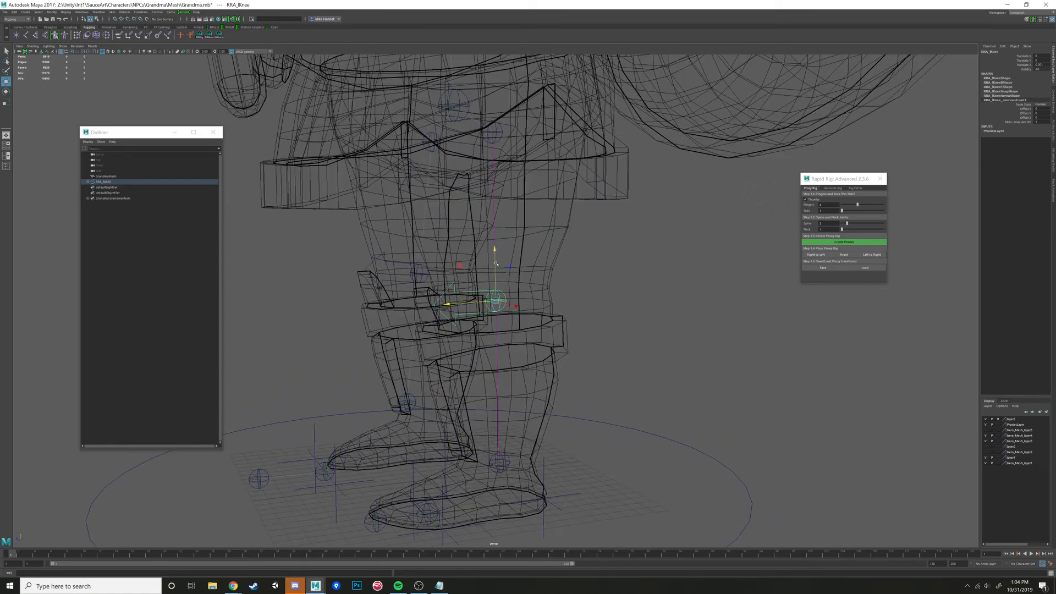
{"action": "mouse_move", "coordinate": [496, 263]}
{"action": "left_mouse_down"}
{"action": "mouse_move", "coordinate": [487, 264]}
{"action": "mouse_move", "coordinate": [494, 256]}
{"action": "left_mouse_up"}
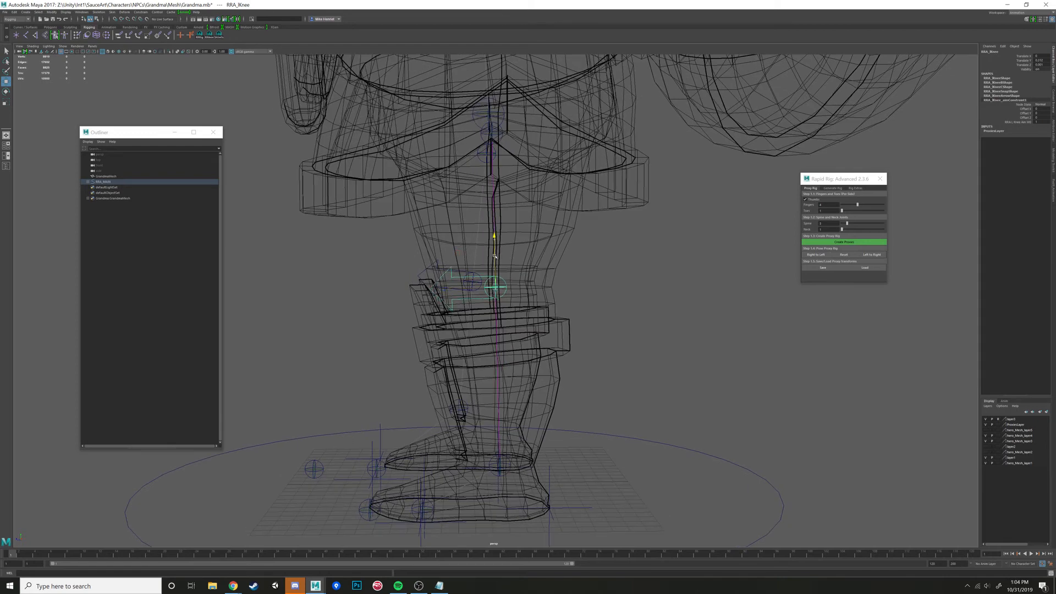
{"action": "left_click", "coordinate": [497, 295]}
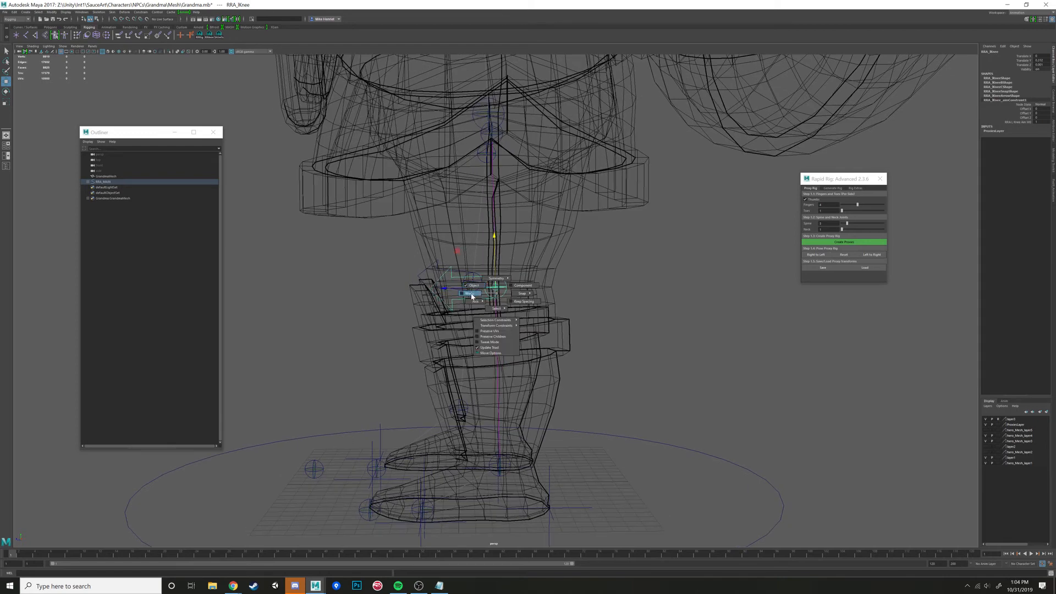
{"action": "left_click", "coordinate": [475, 294]}
{"action": "left_click", "coordinate": [495, 287]}
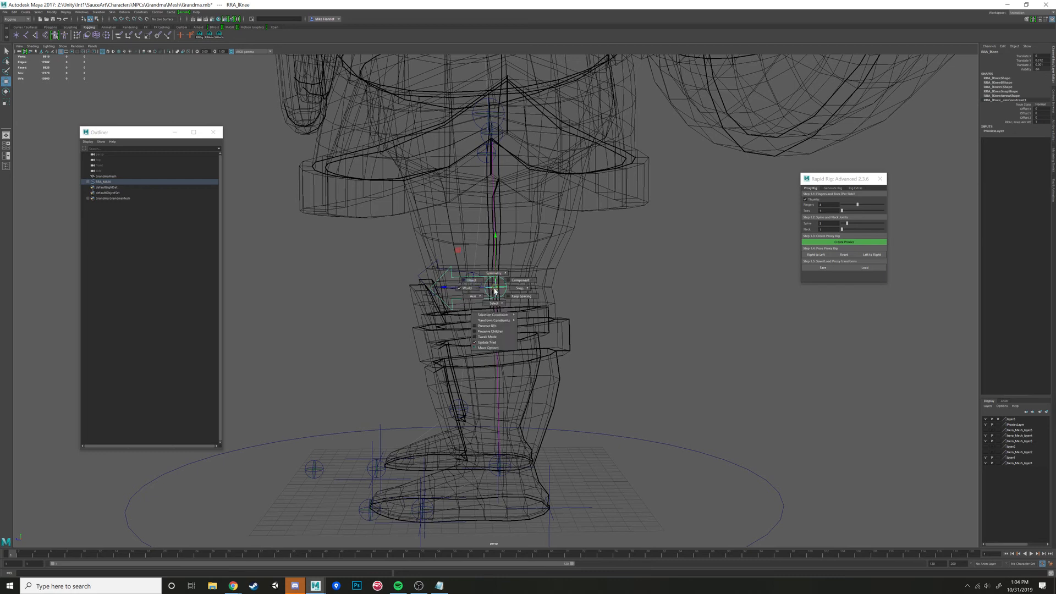
{"action": "left_click", "coordinate": [471, 282]}
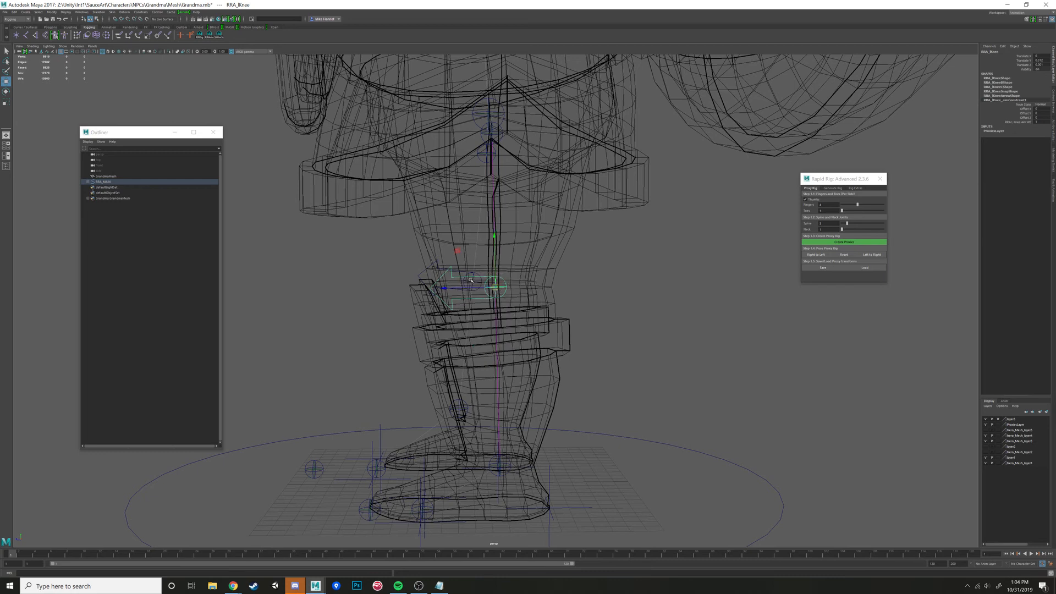
- Fine-tune the left knee proxy's height and check its alignment in the leg from the side and front
{"action": "left_click_drag", "start_coordinate": [482, 274], "coordinate": [499, 286], "text": "alt"}
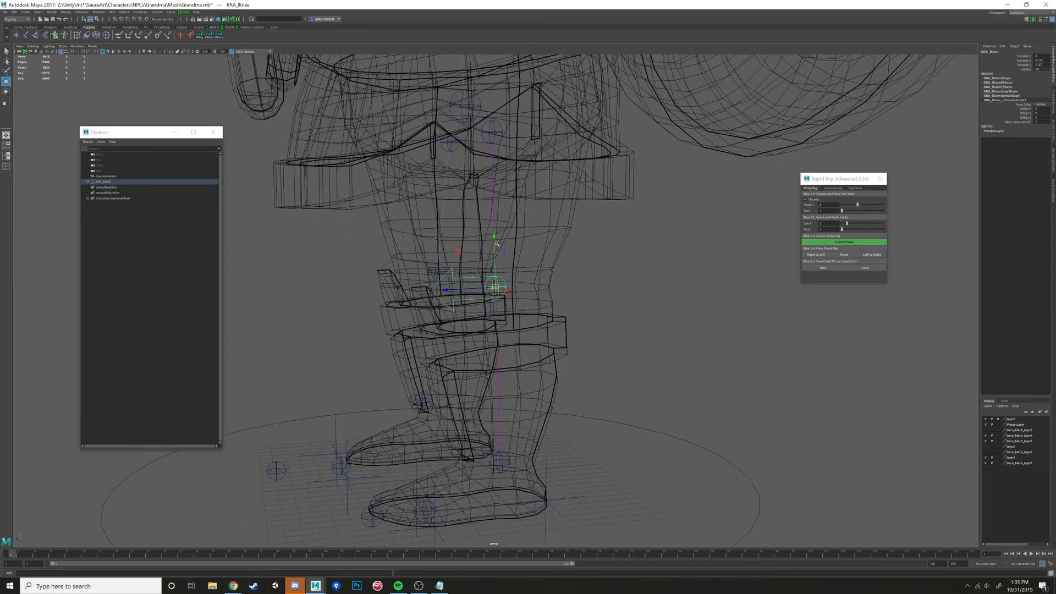
{"action": "mouse_move", "coordinate": [494, 240]}
{"action": "left_mouse_down", "text": "alt"}
{"action": "mouse_move", "coordinate": [484, 240]}
{"action": "mouse_move", "coordinate": [494, 236]}
{"action": "left_mouse_up", "text": "alt"}
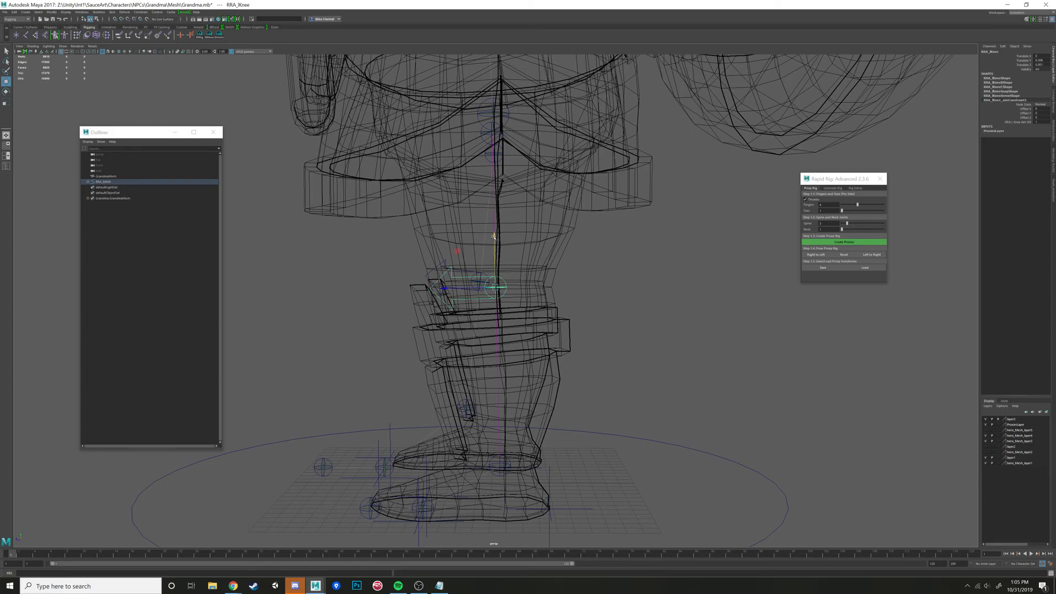
{"action": "left_click_drag", "start_coordinate": [476, 290], "coordinate": [574, 314], "text": "alt"}
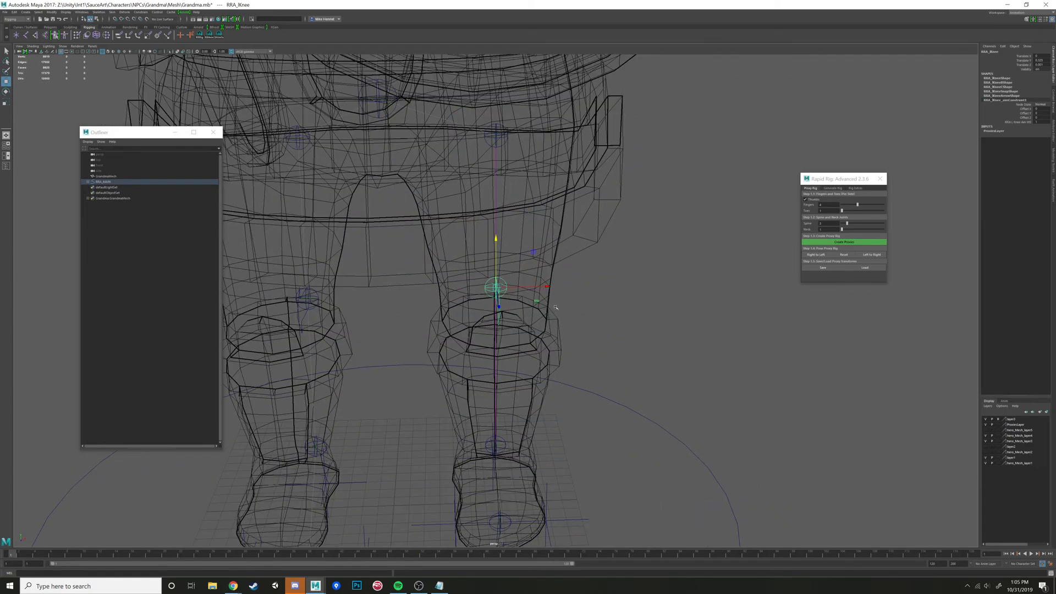
{"action": "right_click_drag", "start_coordinate": [574, 313], "coordinate": [617, 188], "text": "alt"}
{"action": "middle_click_drag", "start_coordinate": [617, 187], "coordinate": [593, 276], "text": "alt"}
{"action": "left_click_drag", "start_coordinate": [593, 275], "coordinate": [451, 220], "text": "alt"}
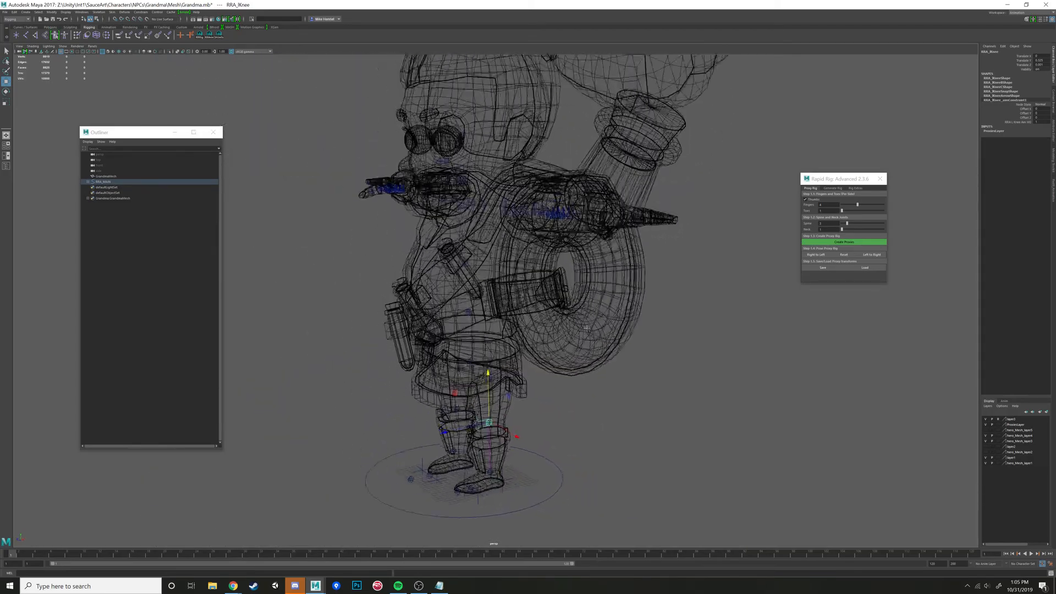
- Move the top spine proxy backwards so it sits inside the upper torso below the neck
{"action": "middle_click_drag", "start_coordinate": [434, 159], "coordinate": [445, 215], "text": "alt"}
{"action": "right_click_drag", "start_coordinate": [435, 203], "coordinate": [469, 225], "text": "alt"}
{"action": "left_click", "coordinate": [468, 226]}
{"action": "left_click_drag", "start_coordinate": [469, 226], "coordinate": [404, 286], "text": "alt"}
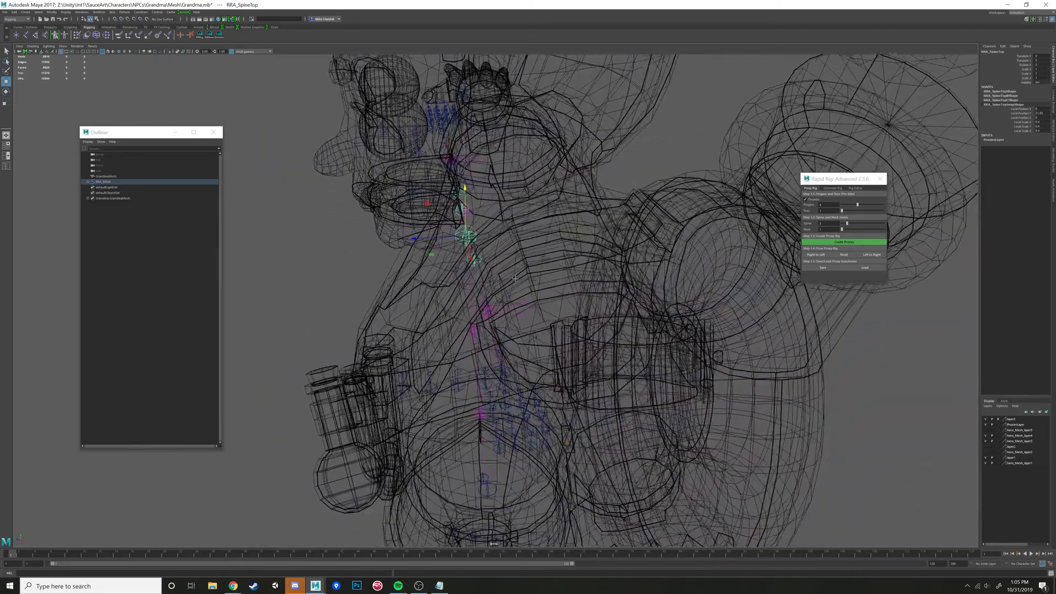
{"action": "right_click_drag", "start_coordinate": [405, 286], "coordinate": [420, 295], "text": "alt"}
{"action": "left_click_drag", "start_coordinate": [401, 286], "coordinate": [416, 266], "text": "alt"}
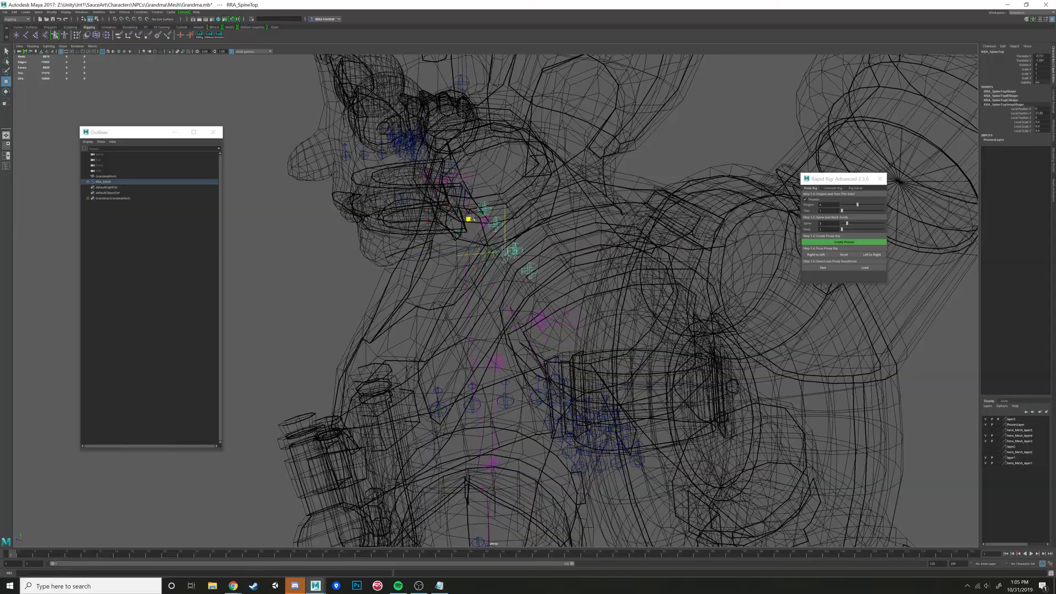
{"action": "left_click_drag", "start_coordinate": [472, 220], "coordinate": [533, 269], "text": "alt"}
- In a wireframe side view, move the top spine proxy down and slightly back to the lower edge of the shoulder
{"action": "key", "text": "space"}
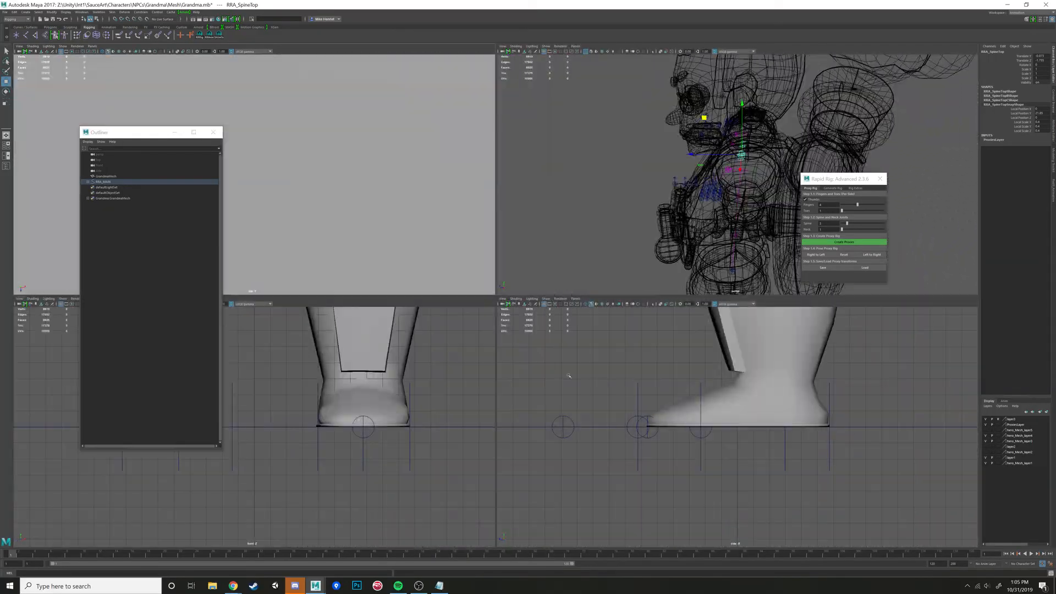
{"action": "key", "text": "space"}
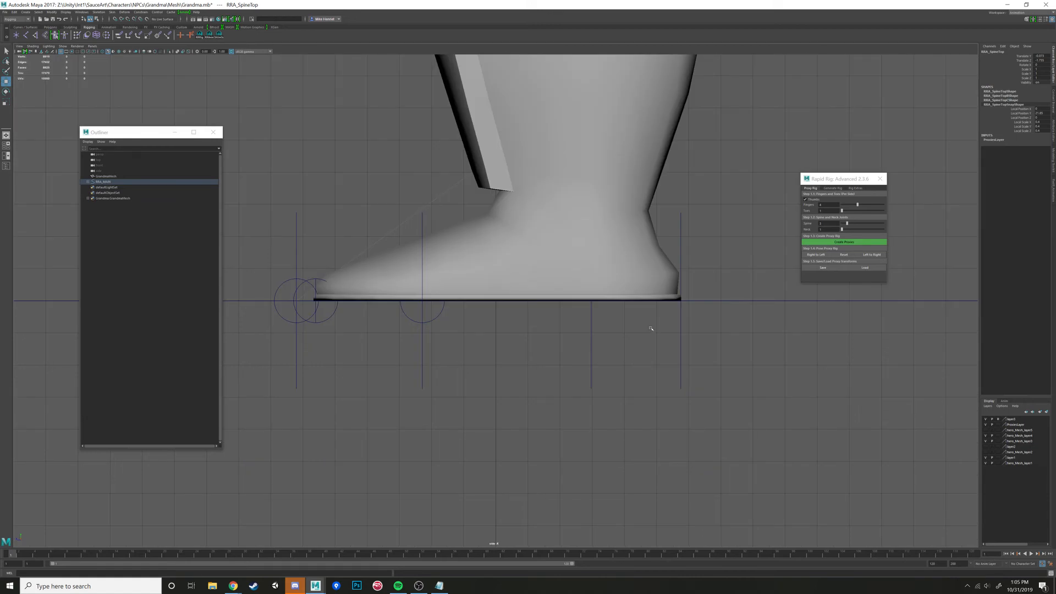
{"action": "key", "text": "space"}
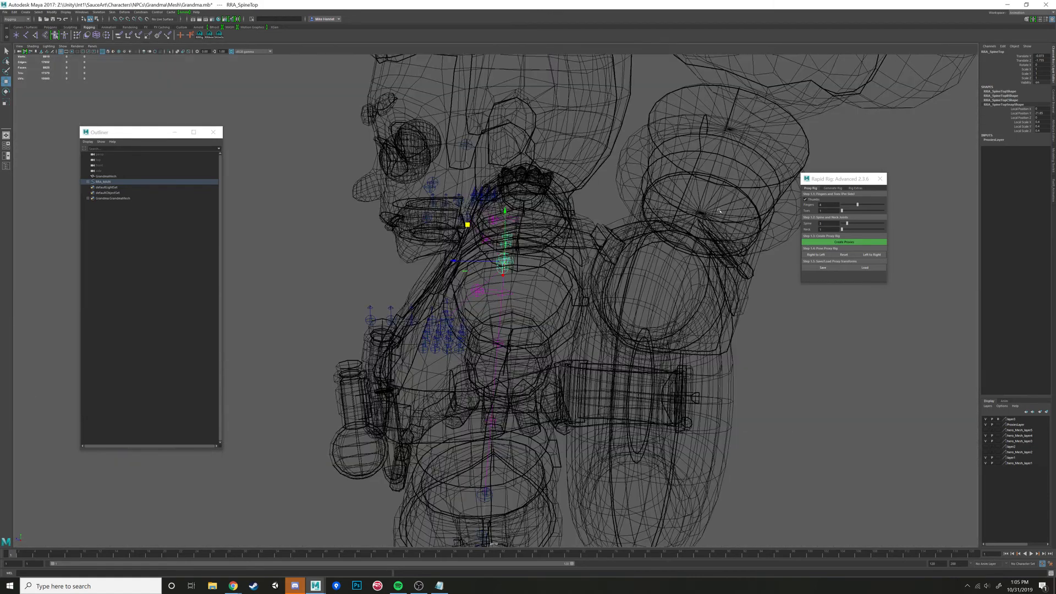
{"action": "key", "text": "space"}
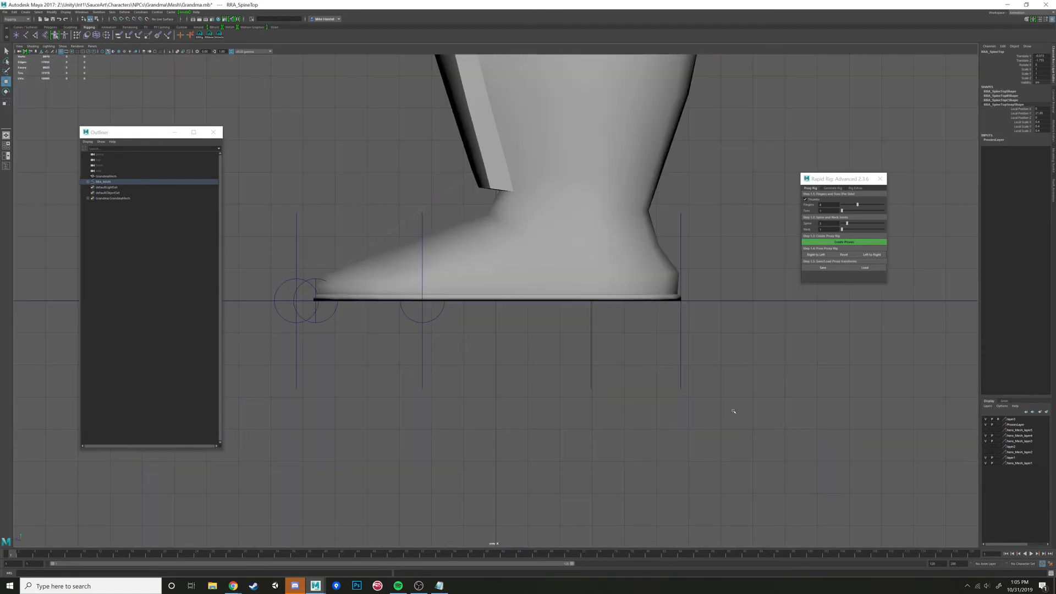
{"action": "key", "text": "f"}
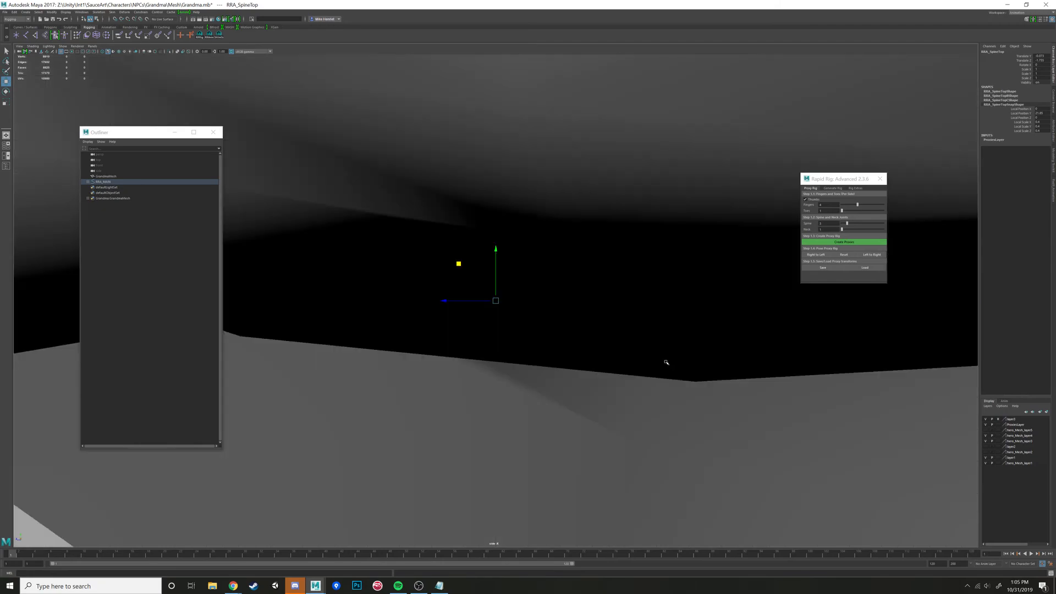
{"action": "key", "text": "4"}
{"action": "scroll", "coordinate": [523, 277], "scroll_direction": "down", "scroll_amount": 10}
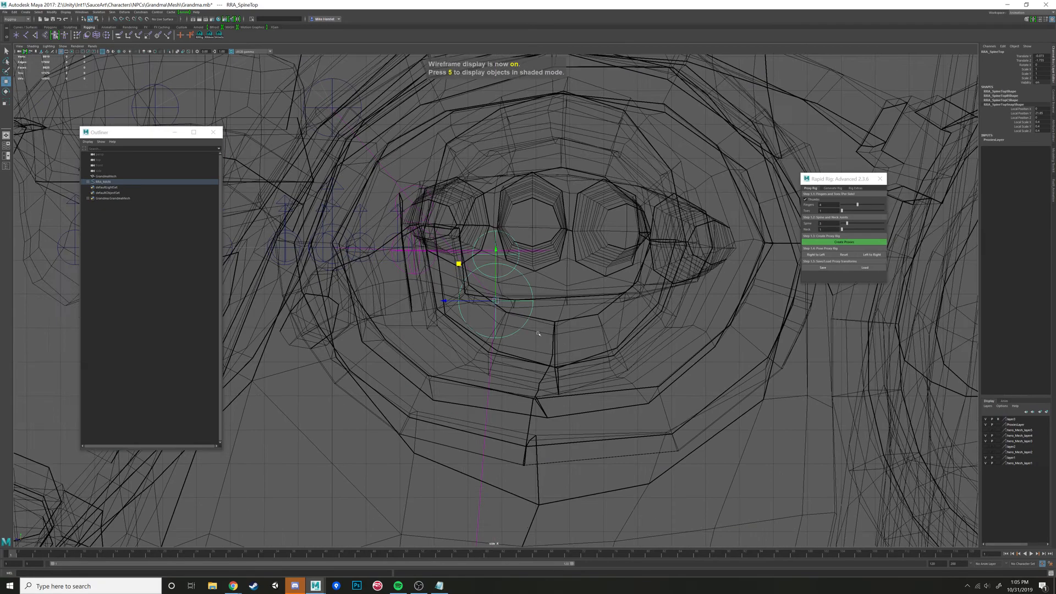
{"action": "scroll", "coordinate": [541, 314], "scroll_direction": "down", "scroll_amount": 3}
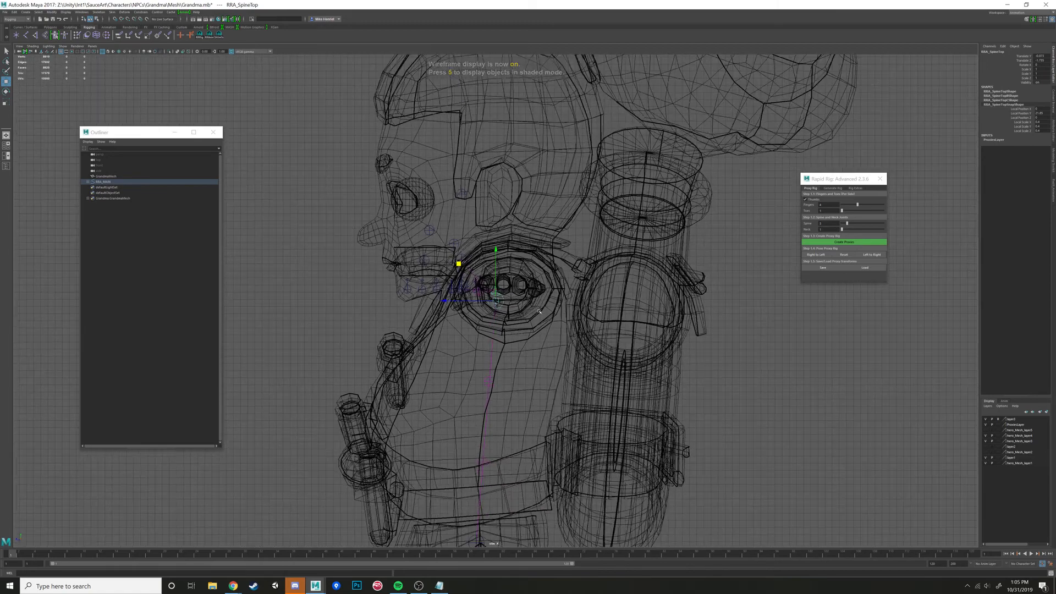
{"action": "scroll", "coordinate": [540, 311], "scroll_direction": "up", "scroll_amount": 8}
{"action": "scroll", "coordinate": [539, 308], "scroll_direction": "down", "scroll_amount": 5}
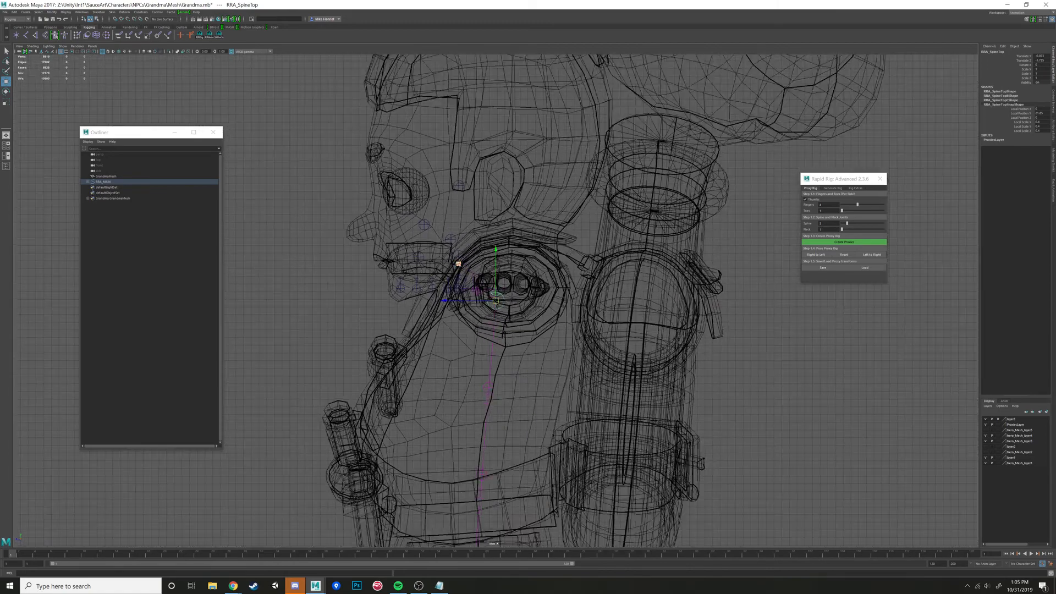
{"action": "middle_click_drag", "start_coordinate": [458, 264], "coordinate": [470, 299]}
- Move the second and first spine proxies up and slightly forward so they follow the centre of the torso
{"action": "left_click", "coordinate": [499, 413]}
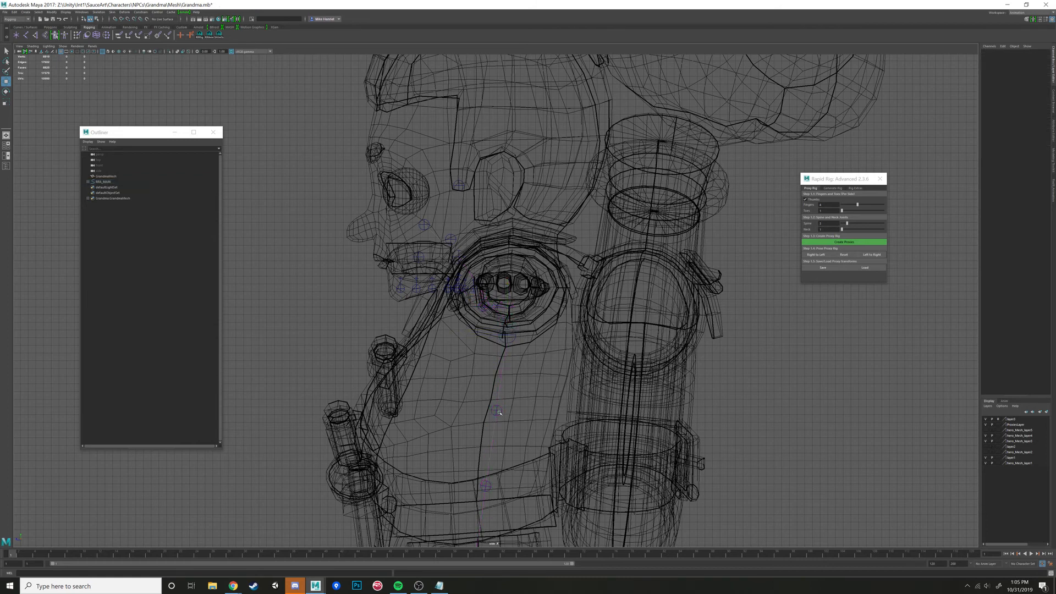
{"action": "left_click", "coordinate": [498, 411]}
{"action": "left_click_drag", "start_coordinate": [465, 369], "coordinate": [455, 355]}
{"action": "left_click", "coordinate": [486, 488]}
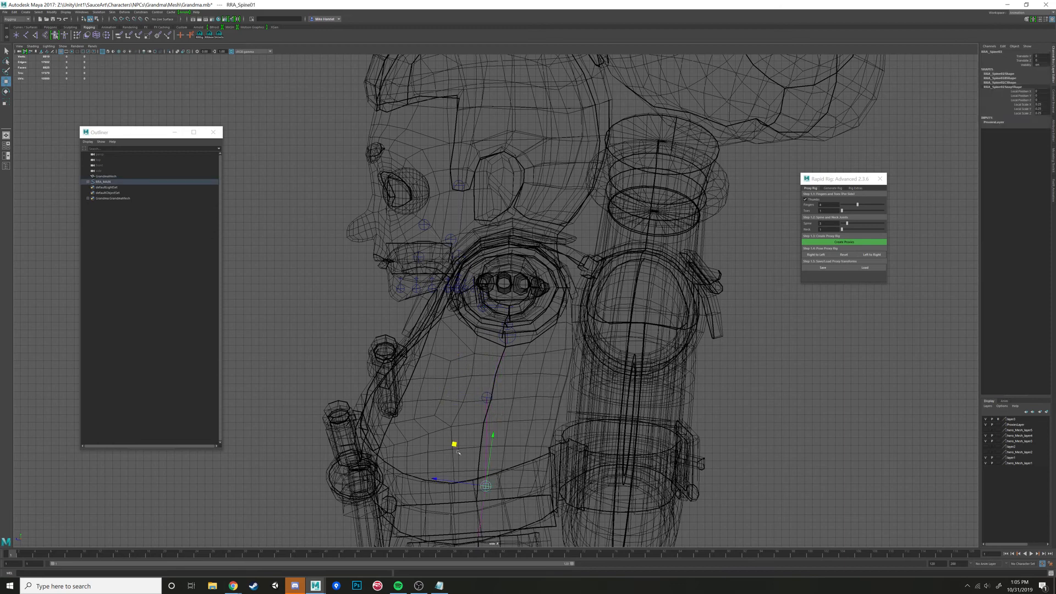
{"action": "left_click_drag", "start_coordinate": [455, 443], "coordinate": [444, 420]}
{"action": "middle_click_drag", "start_coordinate": [477, 480], "coordinate": [511, 323], "text": "alt"}
{"action": "left_click_drag", "start_coordinate": [480, 264], "coordinate": [483, 268]}
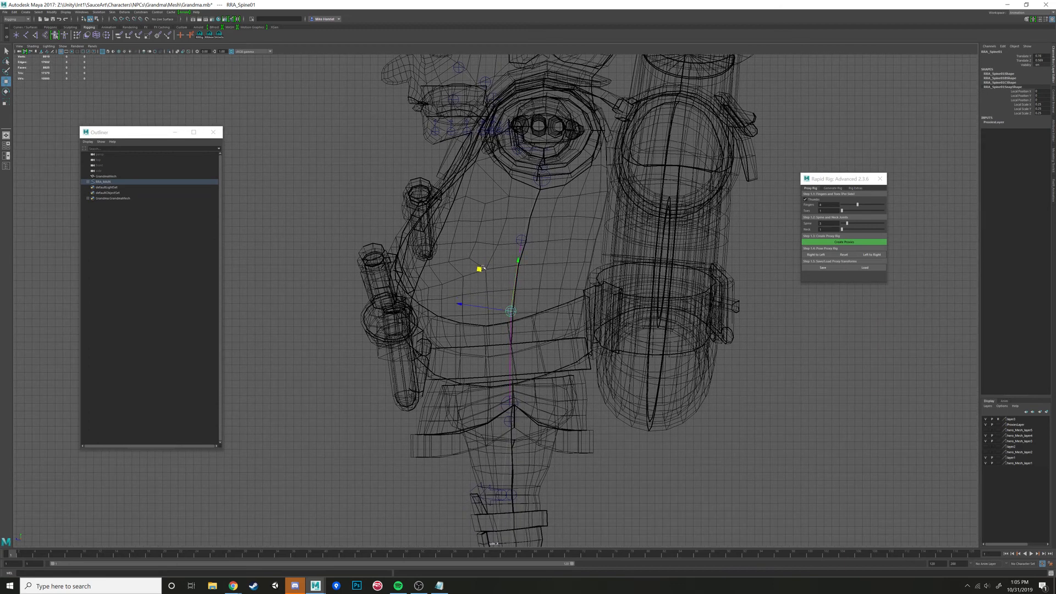
- Nudge the second spine proxy slightly upward to even out the spacing along the spine
{"action": "left_click", "coordinate": [500, 193]}
{"action": "left_click", "coordinate": [523, 240]}
{"action": "left_click_drag", "start_coordinate": [491, 198], "coordinate": [492, 189]}
{"action": "middle_click_drag", "start_coordinate": [542, 301], "coordinate": [531, 444], "text": "alt"}
- In the perspective view, move the left shoulder proxy out and up into the shoulder joint, and the left clavicle proxy slightly up and outward
{"action": "key", "text": "space"}
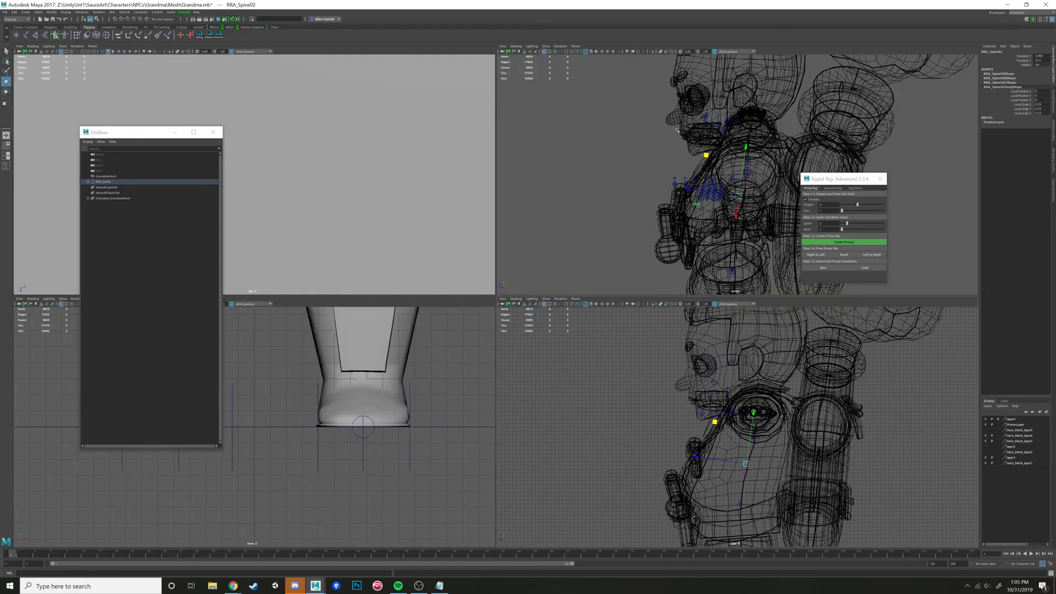
{"action": "key", "text": "space"}
{"action": "left_click_drag", "start_coordinate": [677, 131], "coordinate": [679, 236], "text": "alt"}
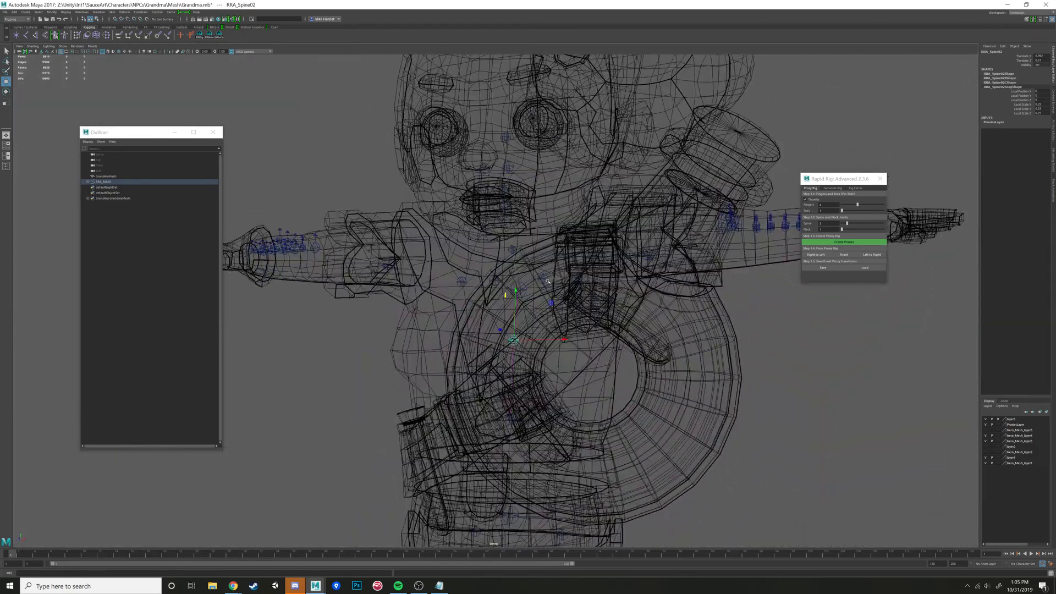
{"action": "left_click", "coordinate": [576, 278]}
{"action": "left_click_drag", "start_coordinate": [576, 277], "coordinate": [541, 285], "text": "alt"}
{"action": "left_click", "coordinate": [518, 294]}
{"action": "left_click", "coordinate": [542, 288]}
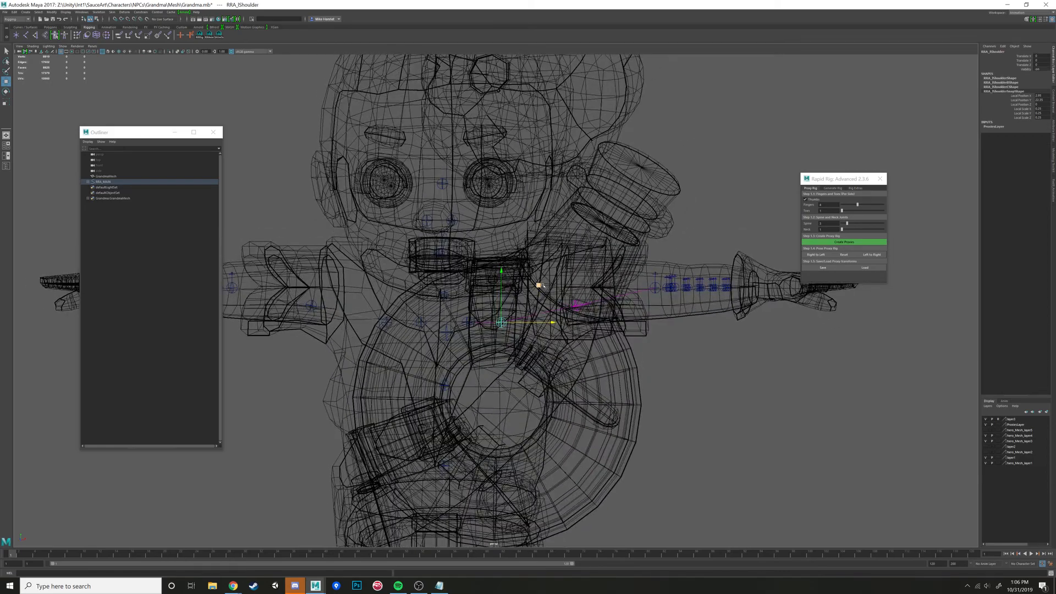
{"action": "left_click_drag", "start_coordinate": [608, 250], "coordinate": [469, 306], "text": "alt"}
{"action": "left_click", "coordinate": [438, 286]}
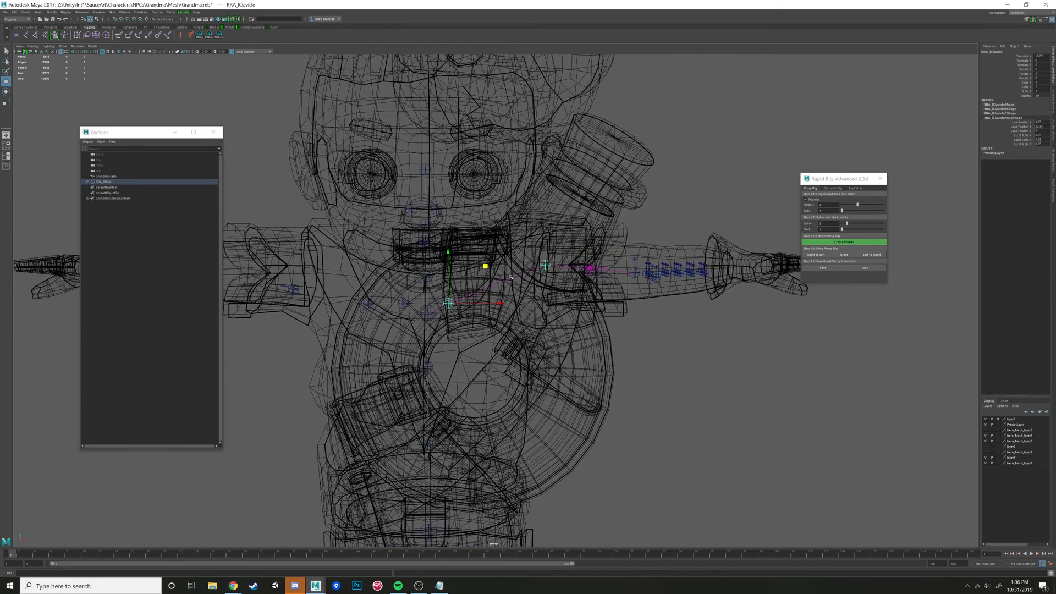
{"action": "middle_click_drag", "start_coordinate": [485, 266], "coordinate": [493, 257]}
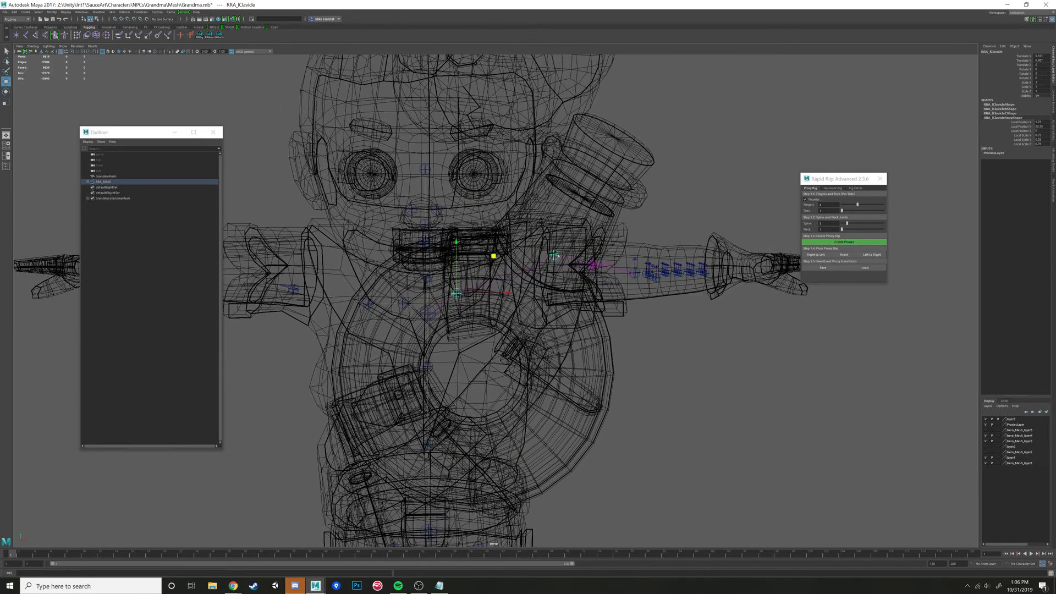
- In a wireframe front view, lower the left shoulder proxy to the vertical centre of the upper arm
{"action": "left_click", "coordinate": [556, 256]}
{"action": "left_click_drag", "start_coordinate": [556, 255], "coordinate": [523, 281], "text": "alt"}
{"action": "key", "text": "space"}
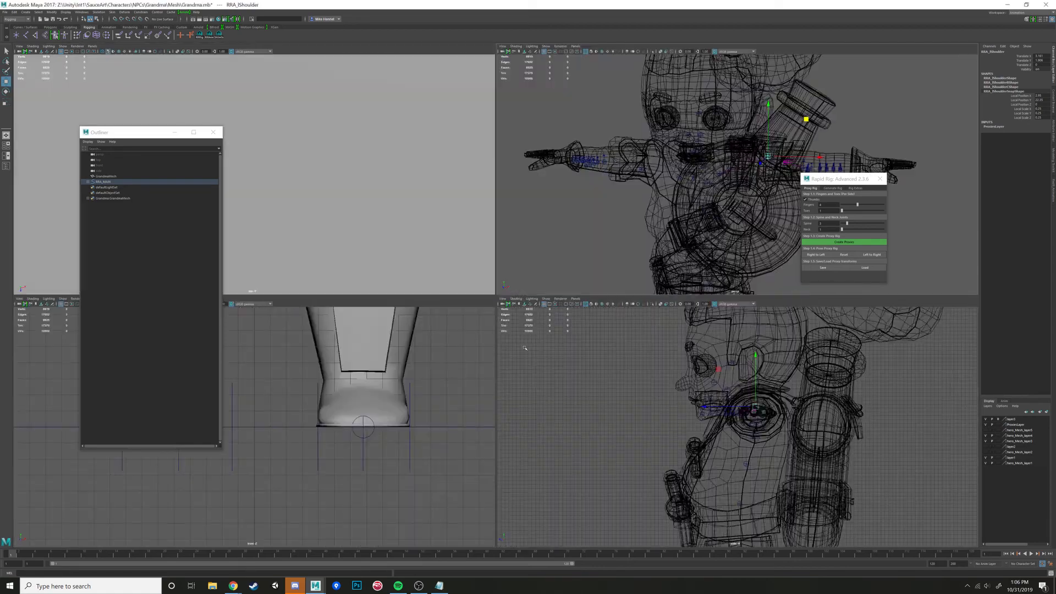
{"action": "key", "text": "space"}
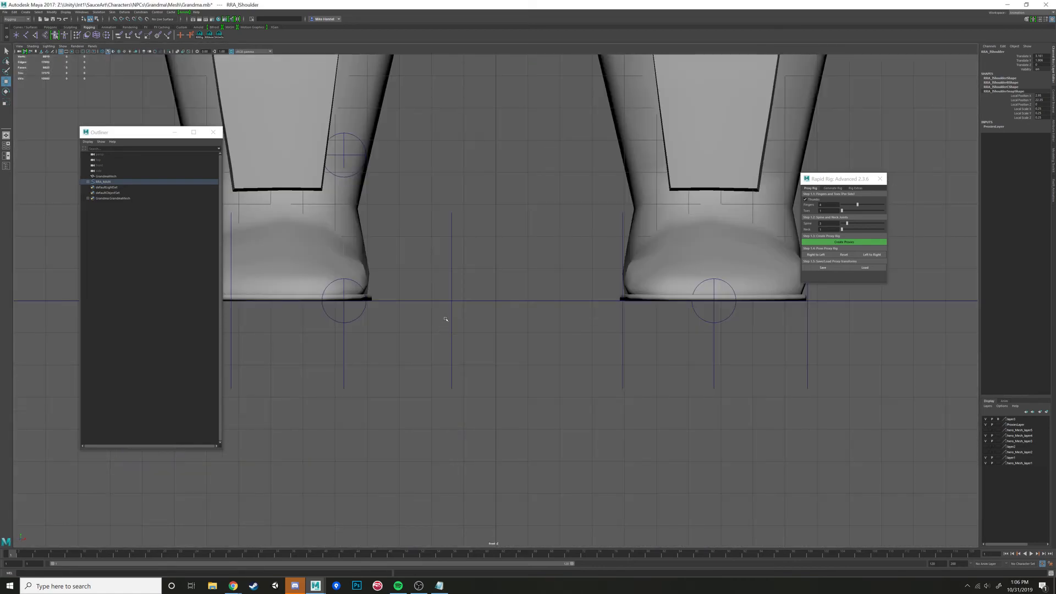
{"action": "key", "text": "f"}
{"action": "scroll", "coordinate": [498, 281], "scroll_direction": "down", "scroll_amount": 10}
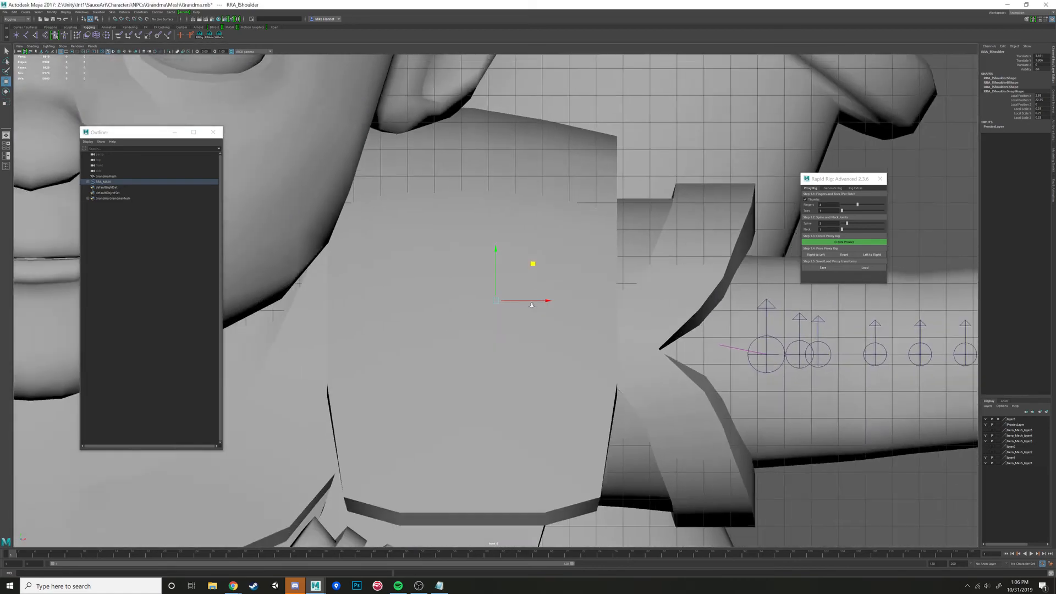
{"action": "scroll", "coordinate": [551, 276], "scroll_direction": "down", "scroll_amount": 3}
{"action": "key", "text": "4"}
{"action": "scroll", "coordinate": [522, 297], "scroll_direction": "up", "scroll_amount": 6}
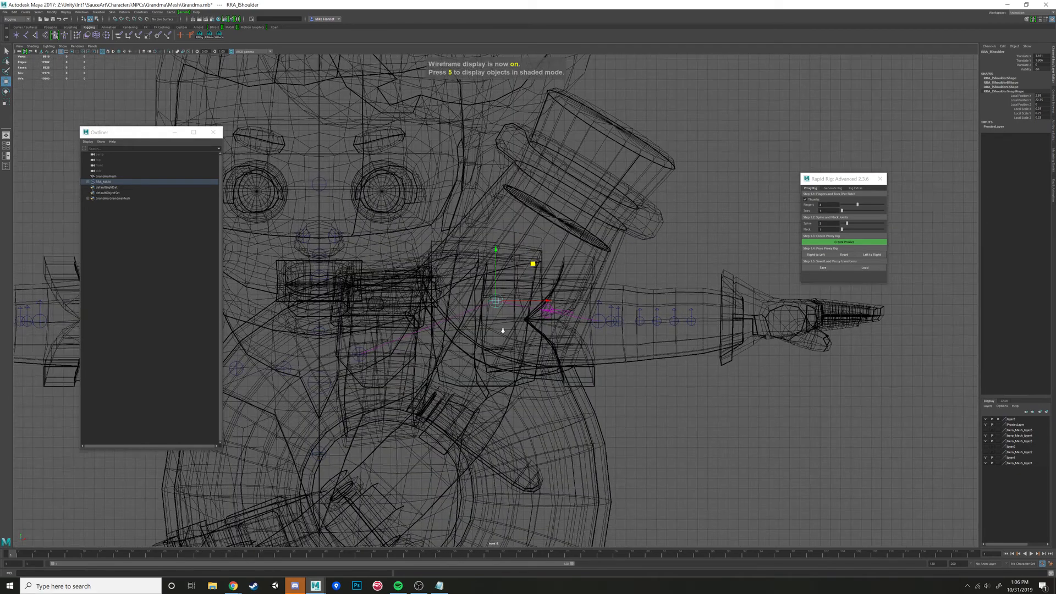
{"action": "left_click_drag", "start_coordinate": [495, 255], "coordinate": [496, 285]}
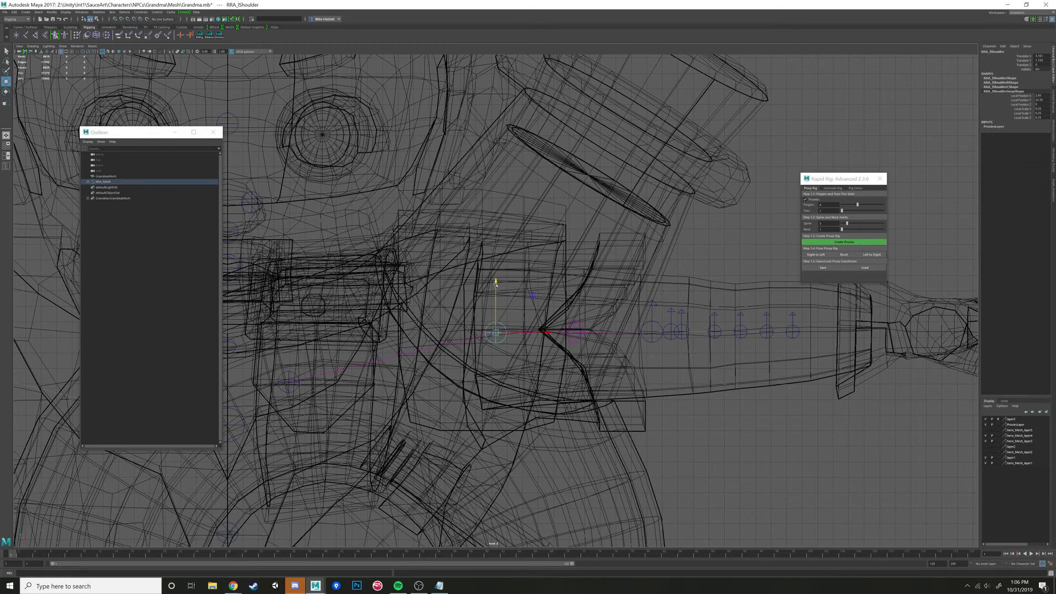
{"action": "scroll", "coordinate": [495, 283], "scroll_direction": "down", "scroll_amount": 5}
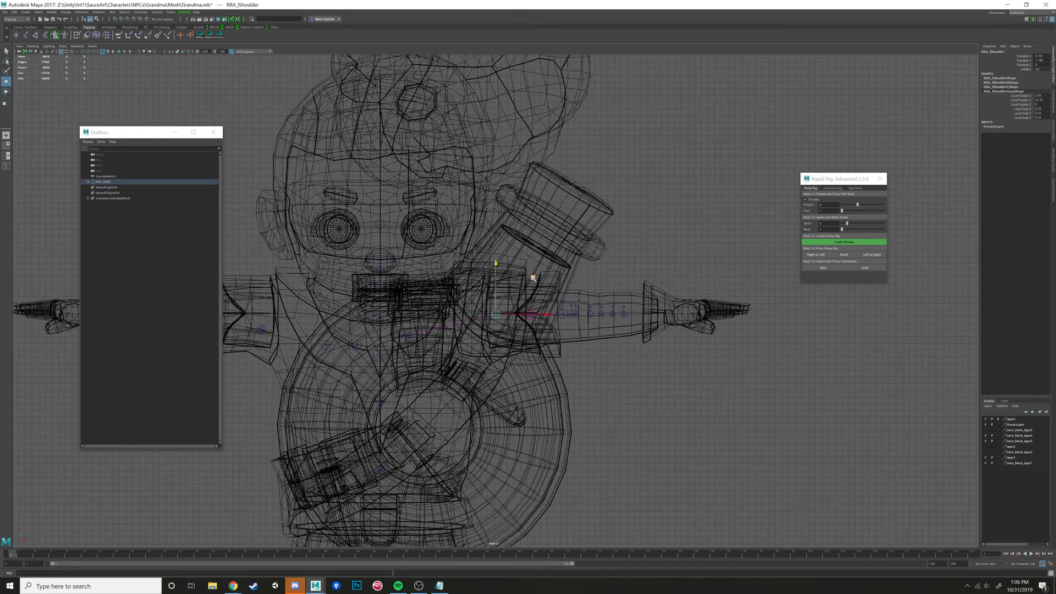
{"action": "middle_click_drag", "start_coordinate": [533, 278], "coordinate": [535, 277]}
- In the perspective view from above, move the left shoulder proxy backward onto the centreline of the arm
{"action": "left_click", "coordinate": [565, 317]}
{"action": "key", "text": "space"}
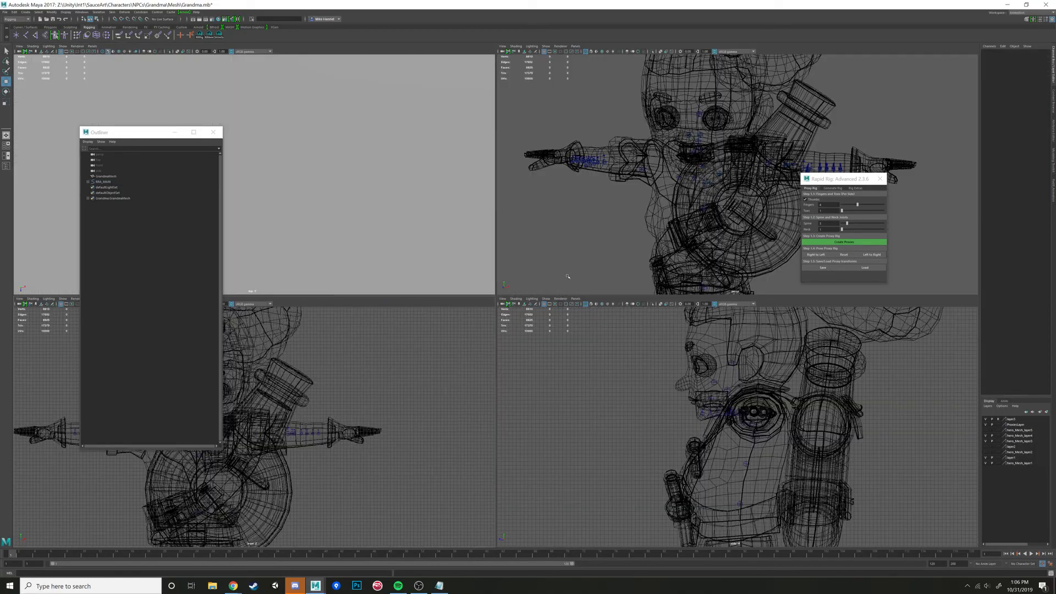
{"action": "key", "text": "space"}
{"action": "left_click_drag", "start_coordinate": [717, 253], "coordinate": [644, 271], "text": "alt"}
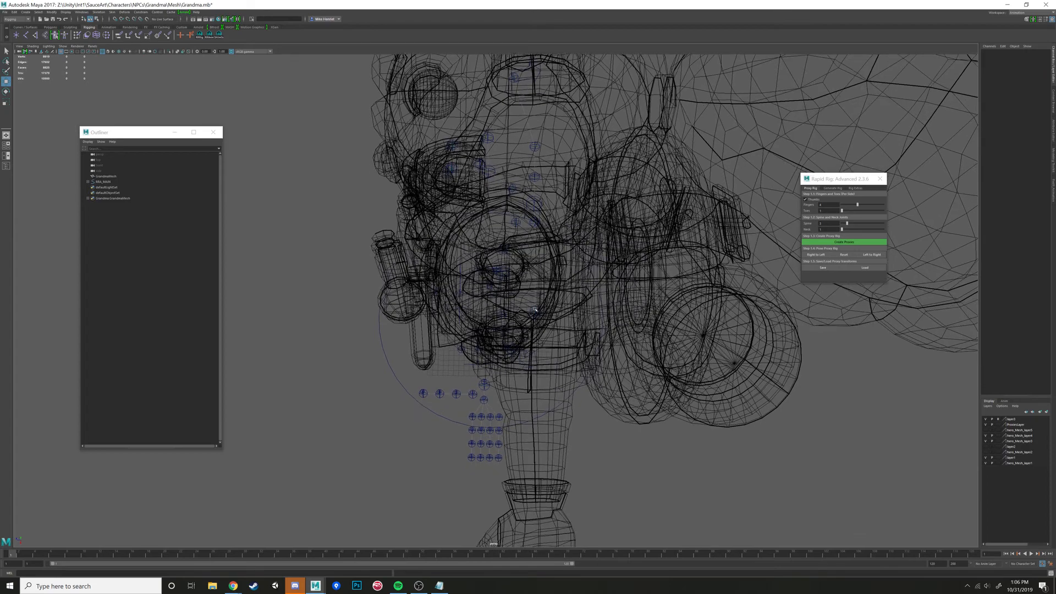
{"action": "left_click", "coordinate": [520, 309]}
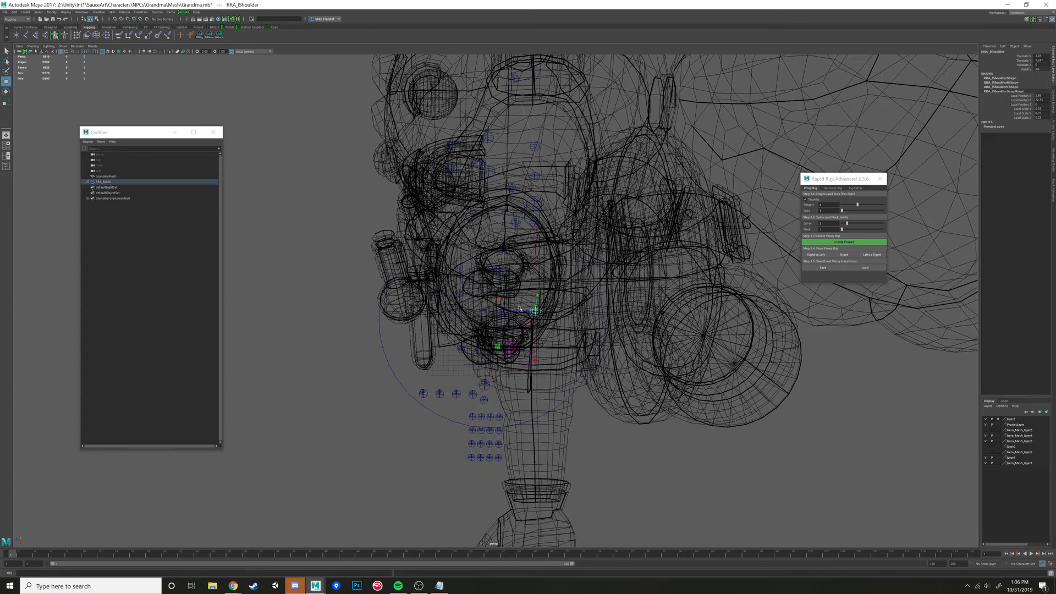
- Move the left wrist proxy, together with its hand proxies, outward and back into the cuff at the wrist
{"action": "left_click", "coordinate": [489, 391]}
{"action": "left_click_drag", "start_coordinate": [488, 391], "coordinate": [469, 285], "text": "alt"}
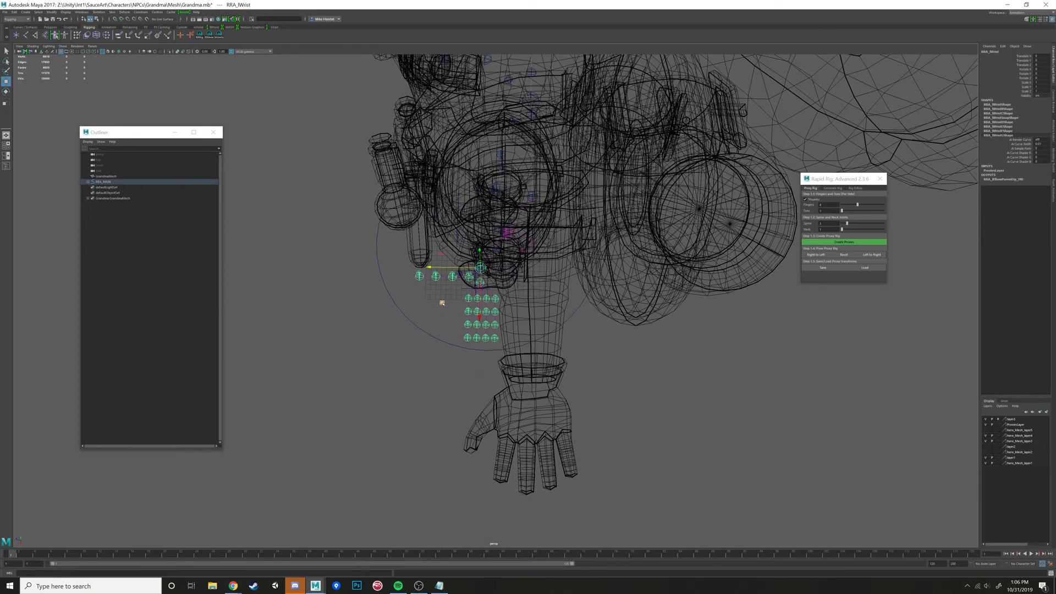
{"action": "middle_click_drag", "start_coordinate": [441, 303], "coordinate": [495, 418]}
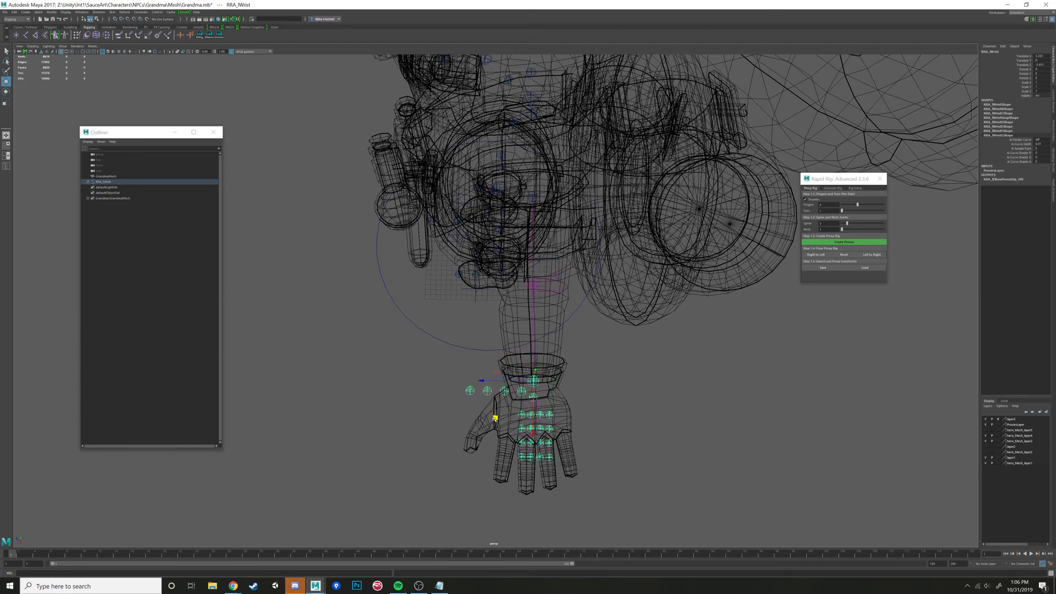
{"action": "left_click_drag", "start_coordinate": [495, 418], "coordinate": [499, 426], "text": "alt"}
{"action": "middle_click_drag", "start_coordinate": [515, 439], "coordinate": [515, 435]}
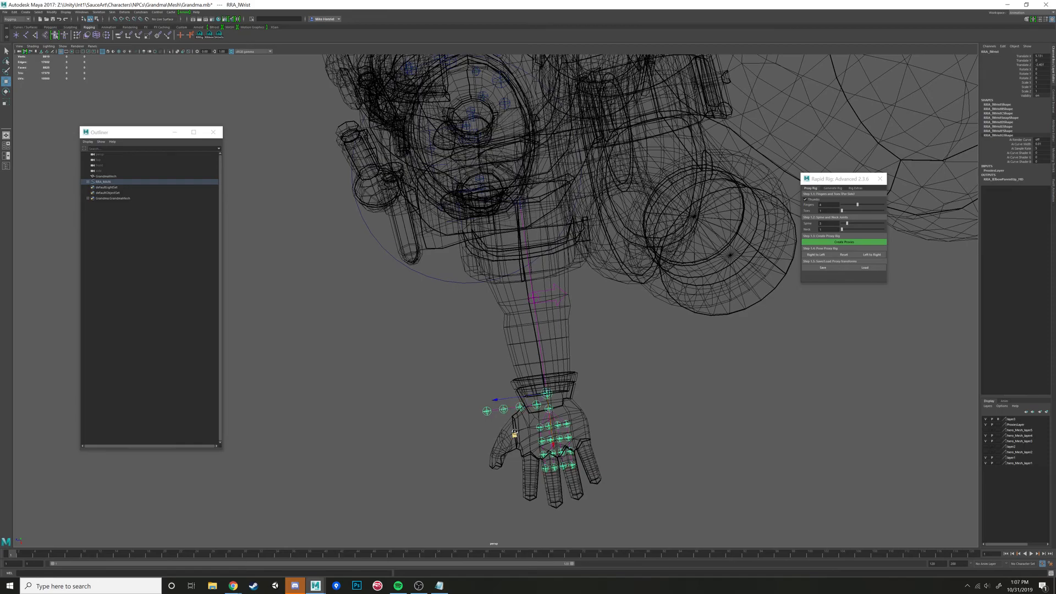
- Centre the left elbow proxy in the arm at the elbow, and shift the left palm proxy slightly toward the fingers
{"action": "left_click_drag", "start_coordinate": [513, 434], "coordinate": [488, 282], "text": "alt"}
{"action": "left_click", "coordinate": [469, 263]}
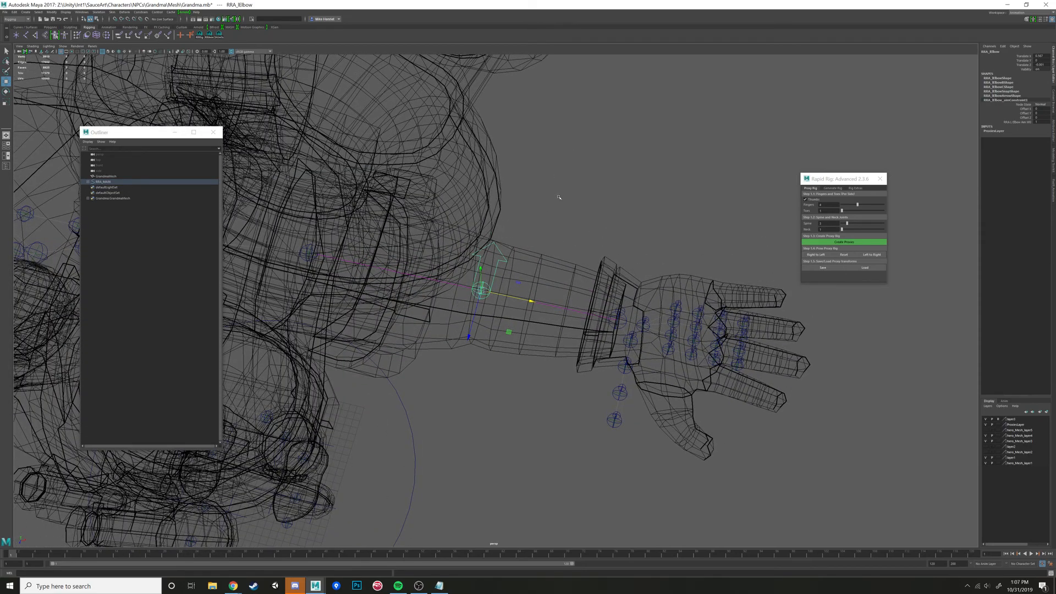
{"action": "left_click_drag", "start_coordinate": [558, 197], "coordinate": [568, 171], "text": "alt"}
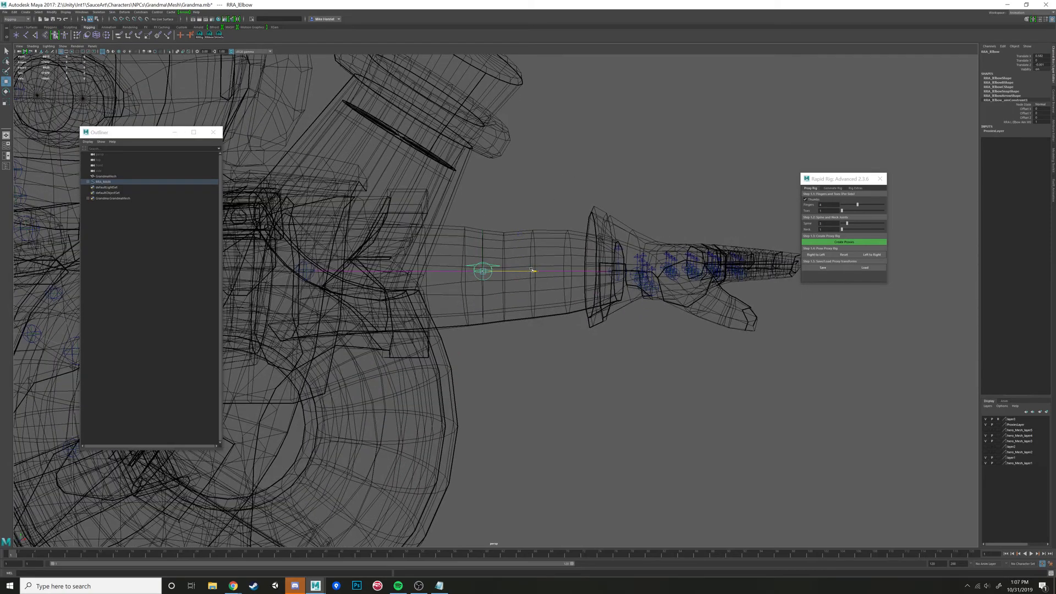
{"action": "left_click_drag", "start_coordinate": [521, 284], "coordinate": [528, 329], "text": "alt"}
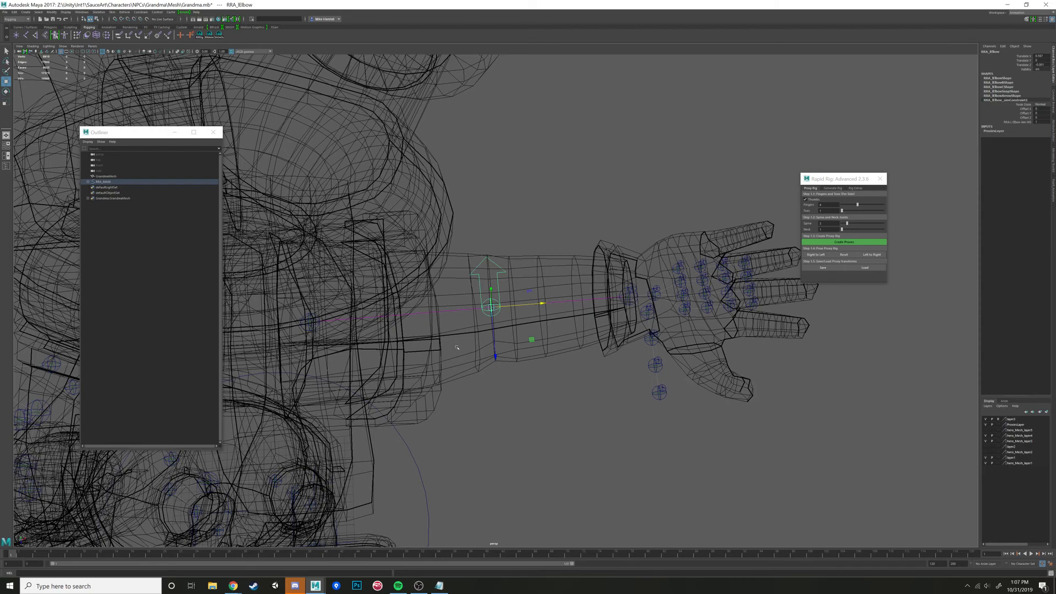
{"action": "left_click_drag", "start_coordinate": [519, 303], "coordinate": [561, 333], "text": "alt"}
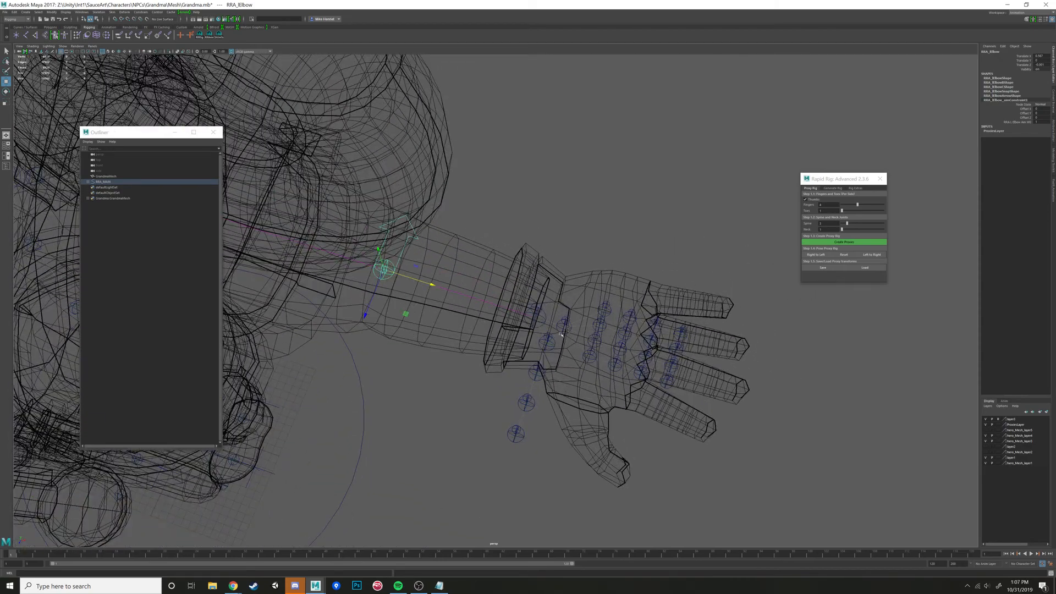
{"action": "left_click", "coordinate": [565, 331]}
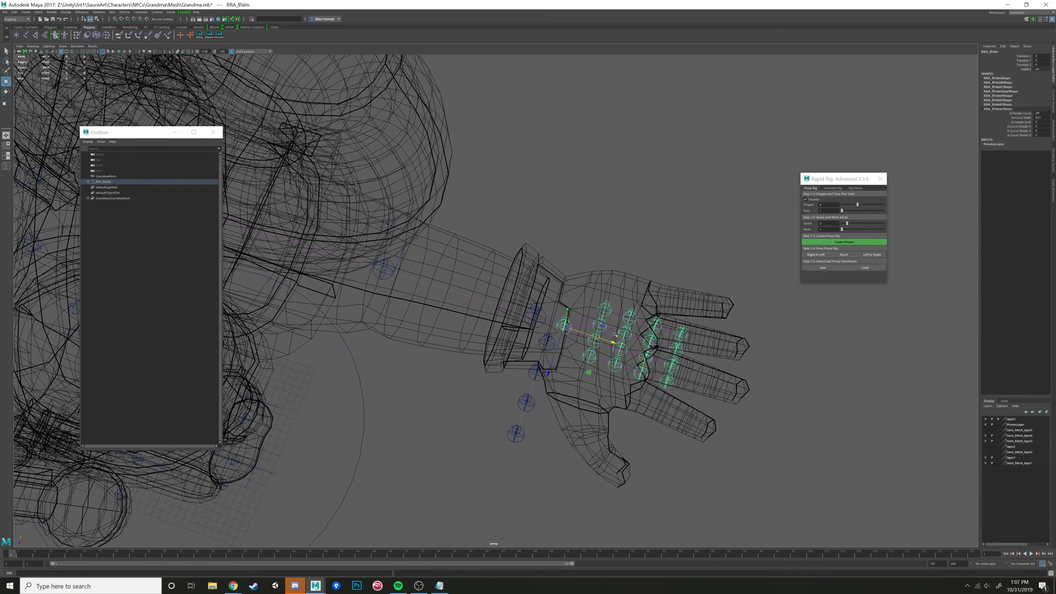
{"action": "left_click_drag", "start_coordinate": [611, 342], "coordinate": [621, 345]}
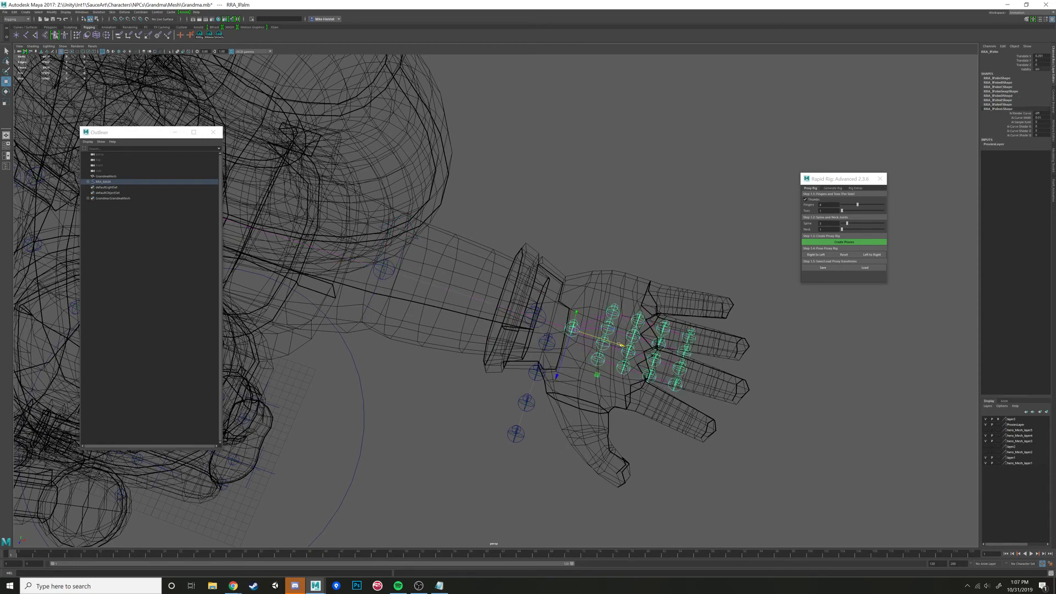
- Move the first left thumb proxy to the base of the thumb and rotate its chain to follow the thumb's direction
{"action": "left_click", "coordinate": [552, 344]}
{"action": "left_click_drag", "start_coordinate": [552, 345], "coordinate": [616, 382], "text": "alt"}
{"action": "left_click_drag", "start_coordinate": [616, 382], "coordinate": [503, 305], "text": "alt"}
{"action": "key", "text": "e"}
{"action": "key", "text": "w"}
{"action": "left_click_drag", "start_coordinate": [503, 305], "coordinate": [566, 327], "text": "alt"}
{"action": "right_click_drag", "start_coordinate": [566, 327], "coordinate": [403, 272], "text": "alt"}
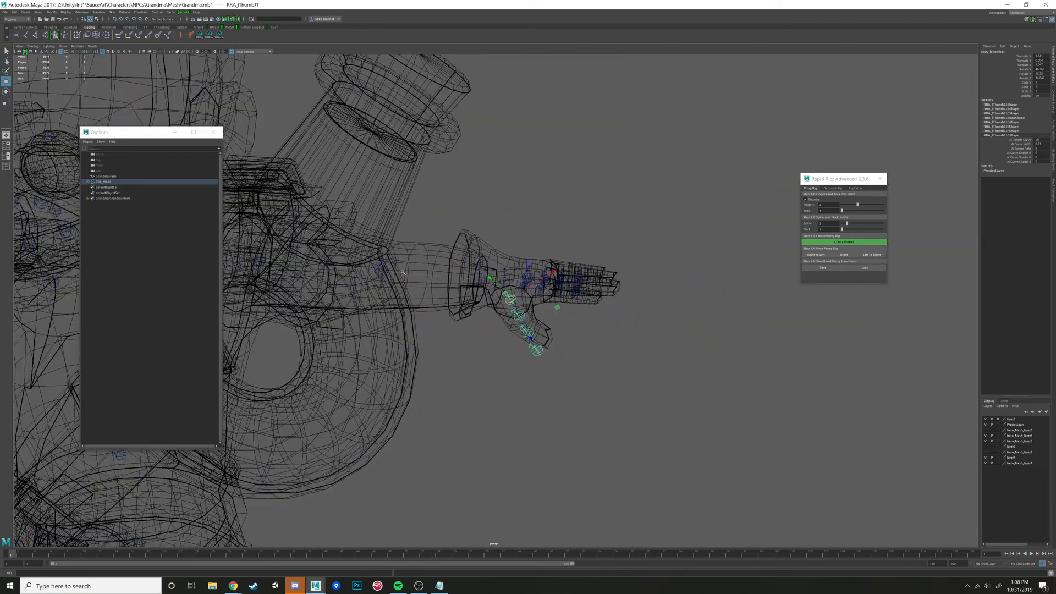
{"action": "middle_click_drag", "start_coordinate": [403, 273], "coordinate": [575, 276], "text": "alt"}
{"action": "left_click_drag", "start_coordinate": [574, 276], "coordinate": [607, 262], "text": "alt"}
{"action": "left_click", "coordinate": [413, 276]}
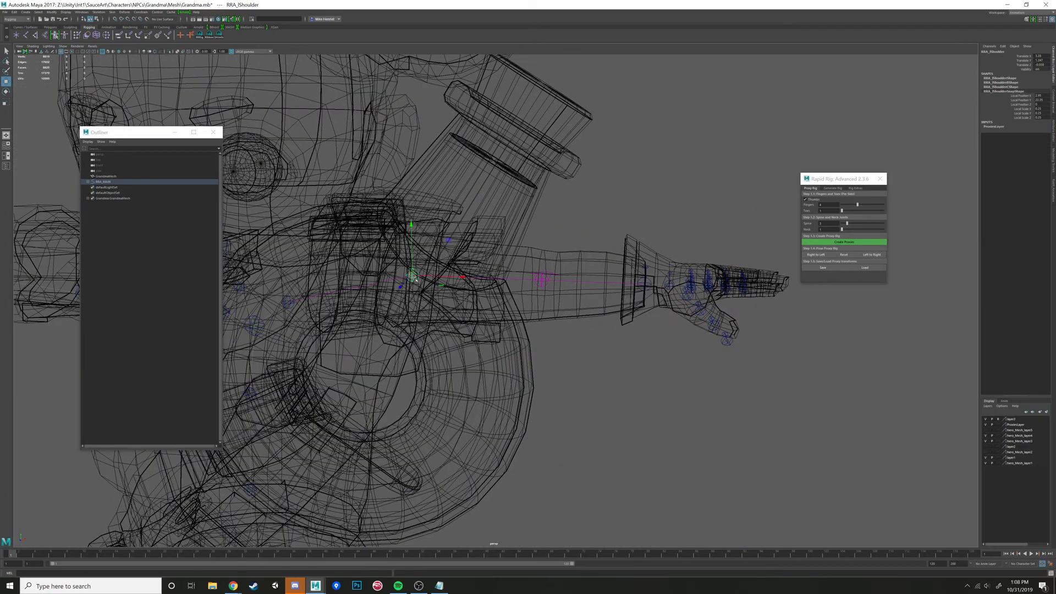
{"action": "key", "text": "e"}
{"action": "key", "text": "r"}
{"action": "middle_click_drag", "start_coordinate": [634, 313], "coordinate": [468, 297], "text": "alt"}
{"action": "right_click_drag", "start_coordinate": [468, 297], "coordinate": [536, 294], "text": "alt"}
- Reposition the first left thumb proxy deeper into the palm so the chain starts inside the thumb's base
{"action": "left_click", "coordinate": [531, 266]}
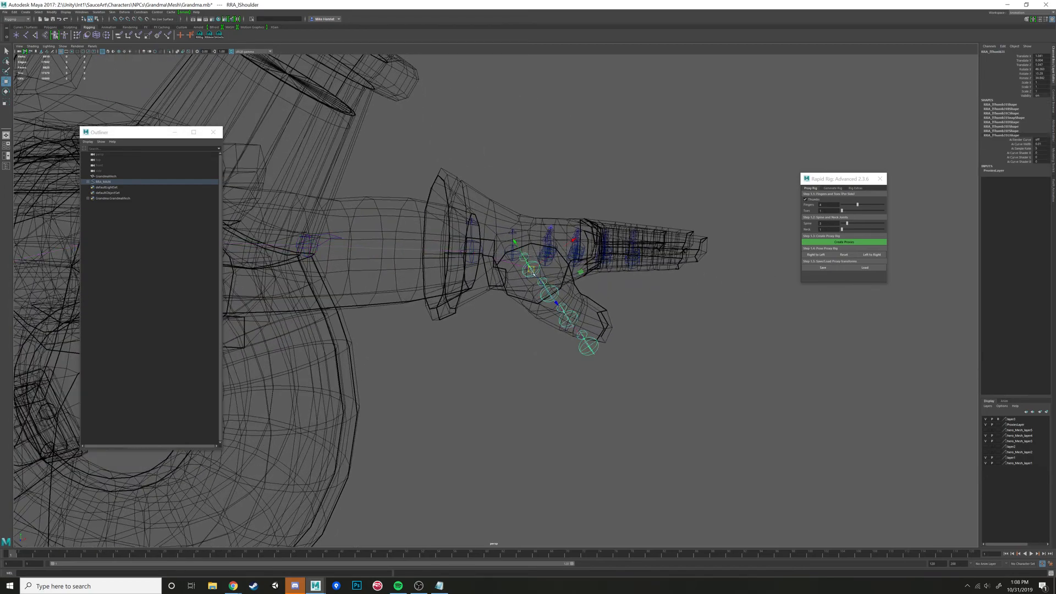
{"action": "left_click_drag", "start_coordinate": [529, 275], "coordinate": [571, 284], "text": "alt"}
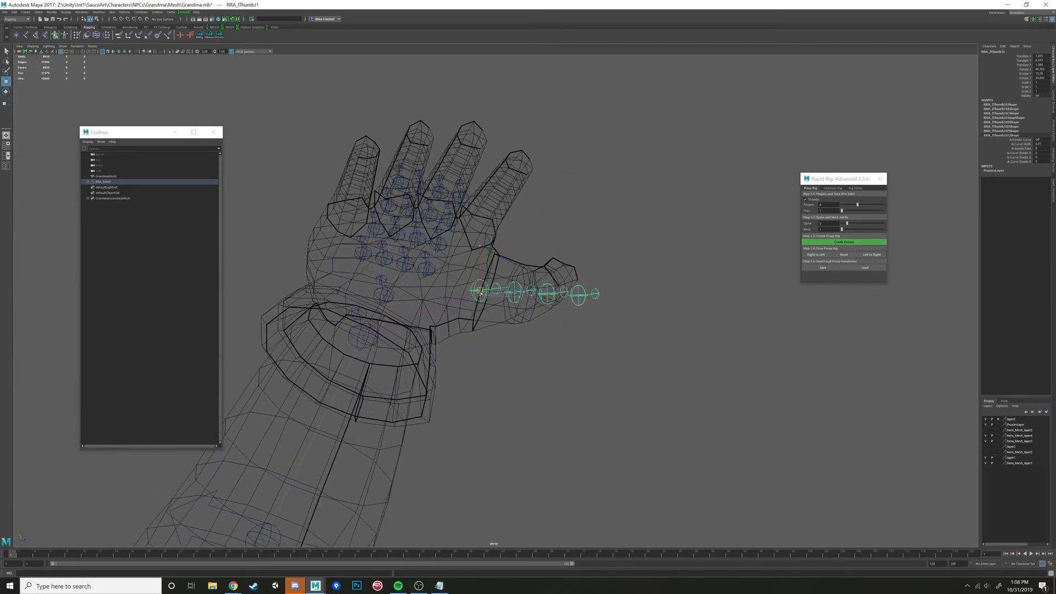
{"action": "mouse_move", "coordinate": [479, 292]}
{"action": "left_mouse_down", "text": "alt"}
{"action": "mouse_move", "coordinate": [405, 274]}
{"action": "mouse_move", "coordinate": [459, 291]}
{"action": "left_mouse_up", "text": "alt"}
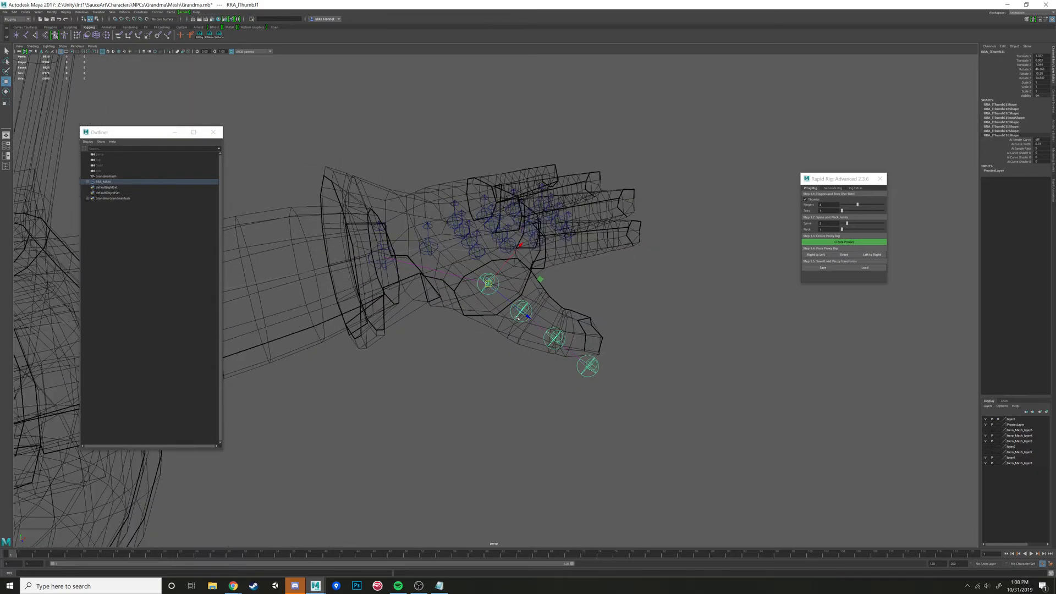
- Rotate the second left thumb proxy and adjust the third so the chain runs through the middle of the thumb
{"action": "mouse_move", "coordinate": [523, 311]}
{"action": "left_mouse_down"}
{"action": "mouse_move", "coordinate": [513, 334]}
{"action": "mouse_move", "coordinate": [508, 317]}
{"action": "mouse_move", "coordinate": [543, 322]}
{"action": "mouse_move", "coordinate": [528, 317]}
{"action": "left_mouse_up"}
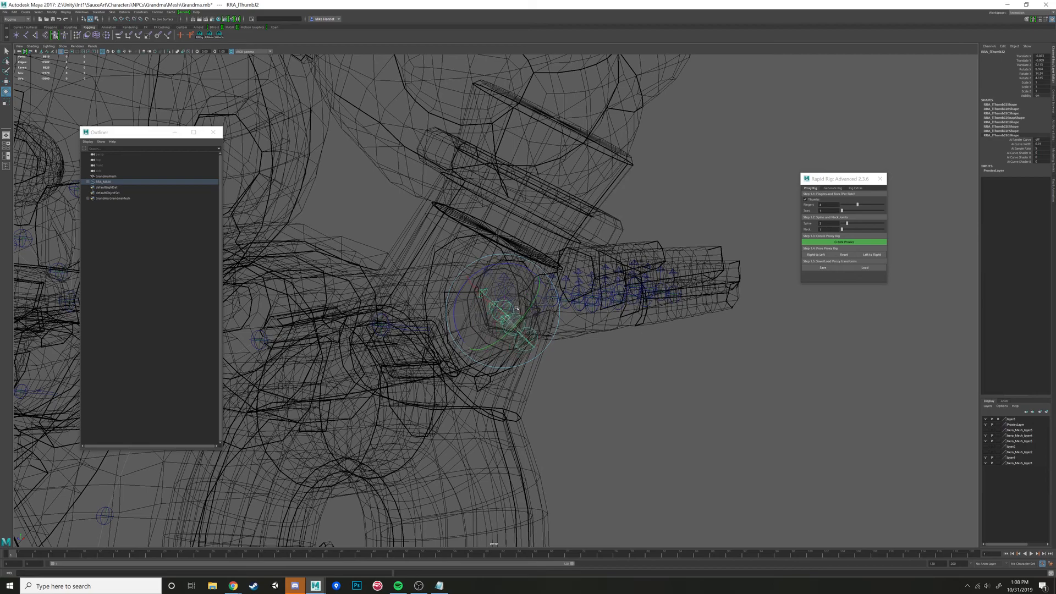
{"action": "left_click_drag", "start_coordinate": [518, 307], "coordinate": [582, 349], "text": "alt"}
{"action": "key", "text": "w"}
{"action": "left_click", "coordinate": [582, 349]}
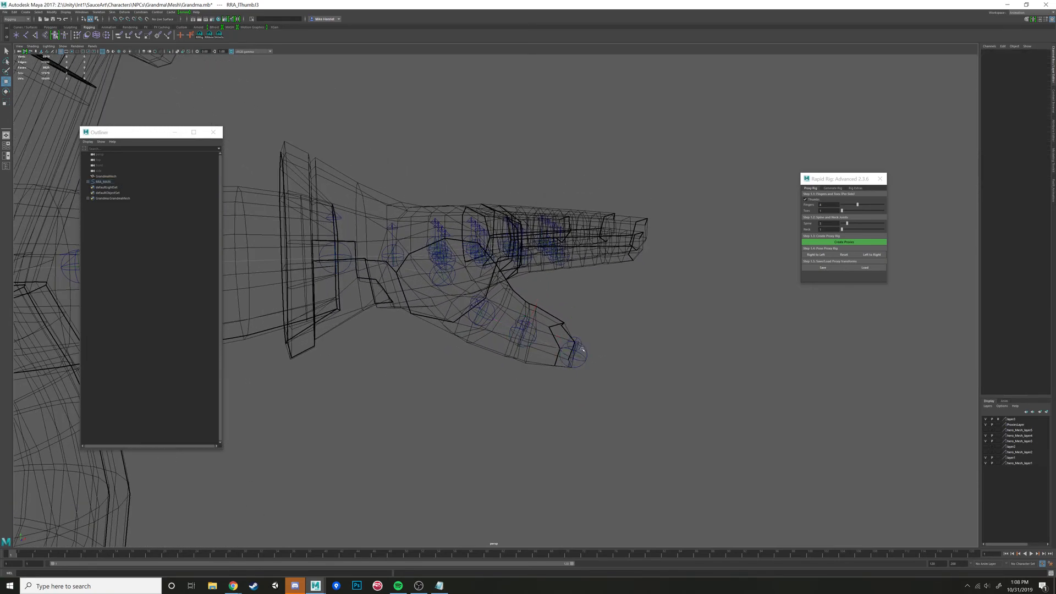
- Move the left thumb tip proxy to the end of the thumb mesh
{"action": "left_click", "coordinate": [585, 350]}
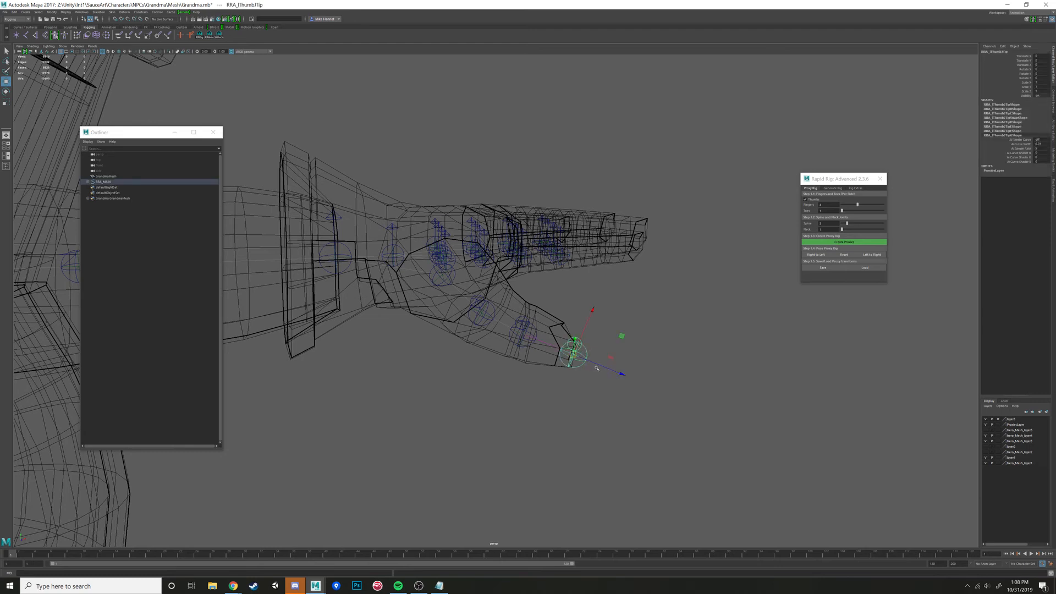
{"action": "left_click_drag", "start_coordinate": [602, 365], "coordinate": [598, 352]}
{"action": "left_click_drag", "start_coordinate": [636, 338], "coordinate": [598, 348], "text": "alt"}
{"action": "mouse_move", "coordinate": [587, 304]}
{"action": "left_mouse_down", "text": "alt"}
{"action": "mouse_move", "coordinate": [590, 312]}
{"action": "mouse_move", "coordinate": [575, 312]}
{"action": "left_mouse_up", "text": "alt"}
- Adjust the left toe proxy along the length of the foot so it sits at the front tip of the shoe
{"action": "scroll", "coordinate": [590, 312], "scroll_direction": "down", "scroll_amount": 6}
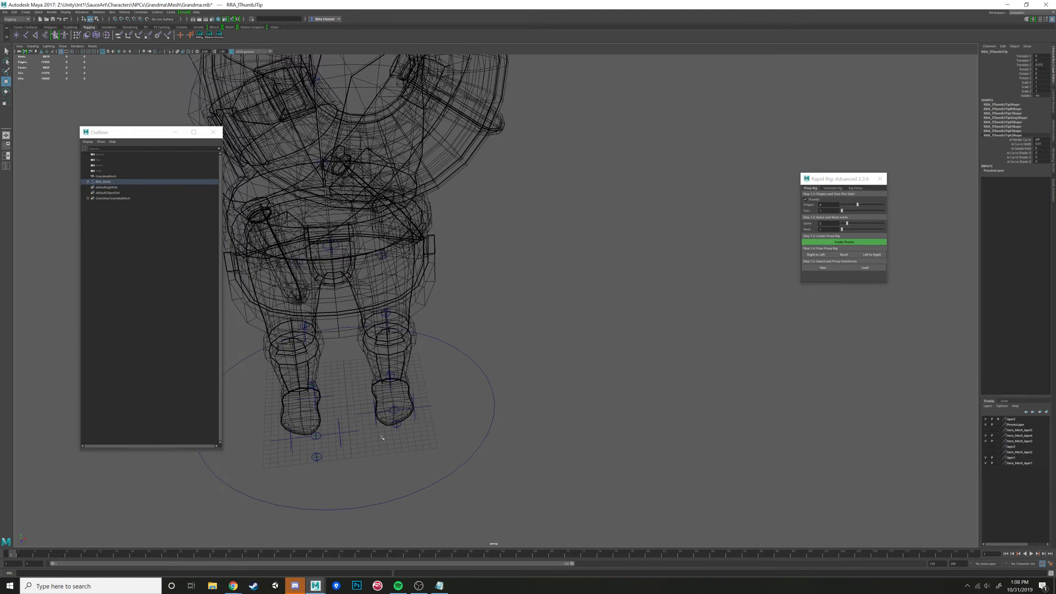
{"action": "left_click", "coordinate": [396, 427]}
{"action": "key", "text": "f"}
{"action": "scroll", "coordinate": [500, 308], "scroll_direction": "down", "scroll_amount": 5}
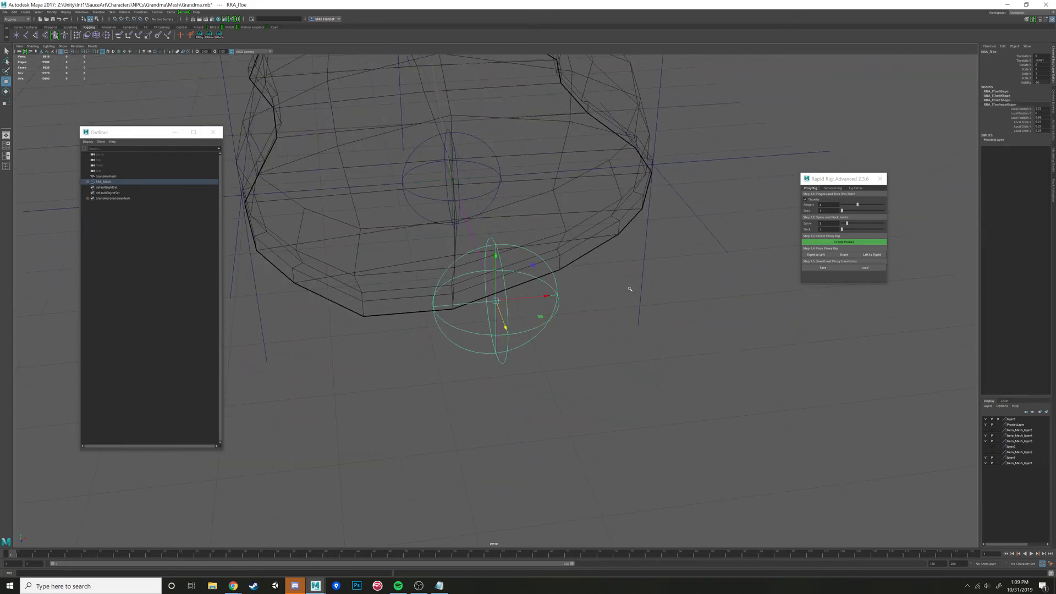
{"action": "left_click_drag", "start_coordinate": [567, 262], "coordinate": [462, 304], "text": "alt"}
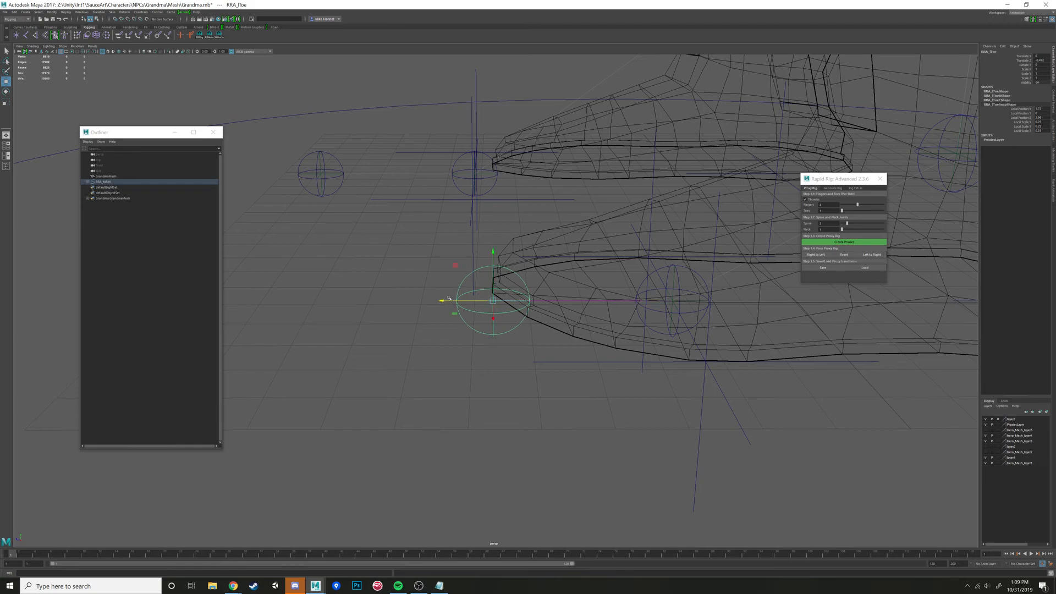
{"action": "scroll", "coordinate": [476, 283], "scroll_direction": "down", "scroll_amount": 4}
{"action": "scroll", "coordinate": [488, 298], "scroll_direction": "down", "scroll_amount": 10}
{"action": "left_click_drag", "start_coordinate": [489, 298], "coordinate": [509, 294], "text": "alt"}
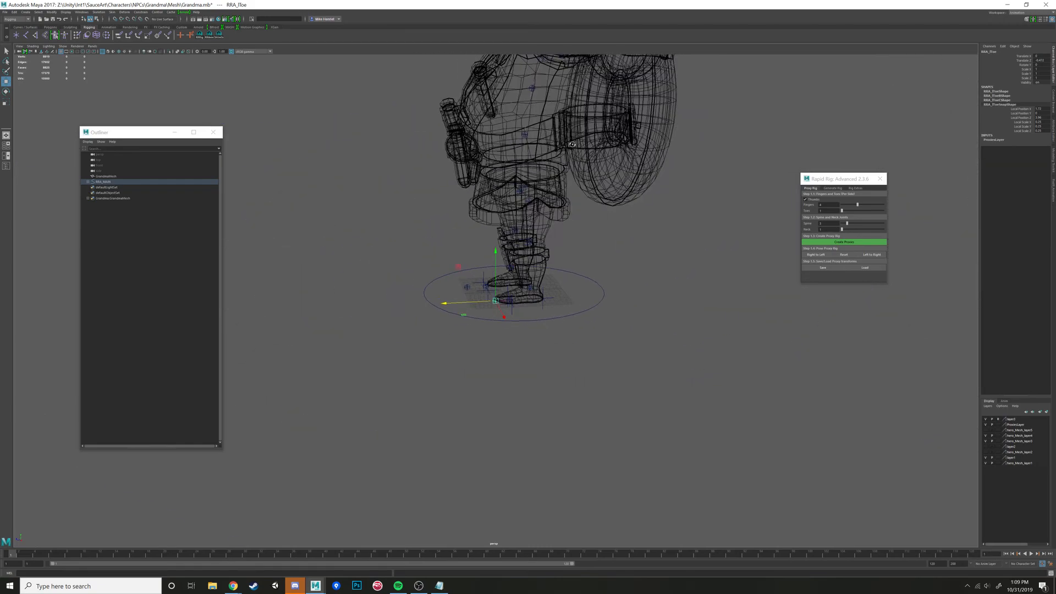
- Move the first left finger's base proxy from the palm to the index finger knuckle, inside the mesh
{"action": "middle_click_drag", "start_coordinate": [509, 165], "coordinate": [503, 335], "text": "alt"}
{"action": "left_click_drag", "start_coordinate": [503, 336], "coordinate": [608, 221], "text": "alt"}
{"action": "scroll", "coordinate": [607, 221], "scroll_direction": "up", "scroll_amount": 8}
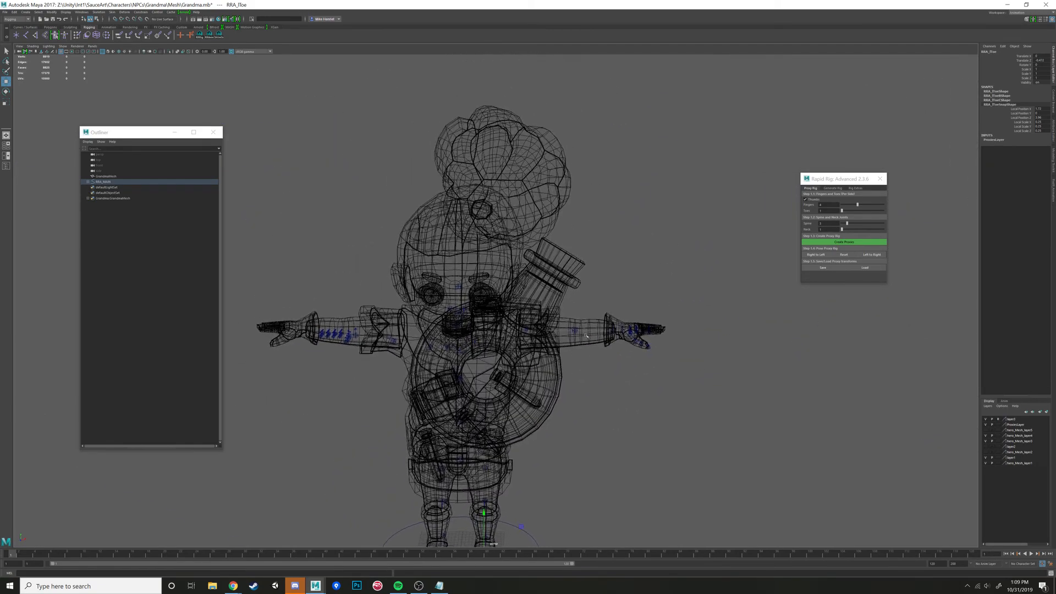
{"action": "scroll", "coordinate": [607, 221], "scroll_direction": "up", "scroll_amount": 10}
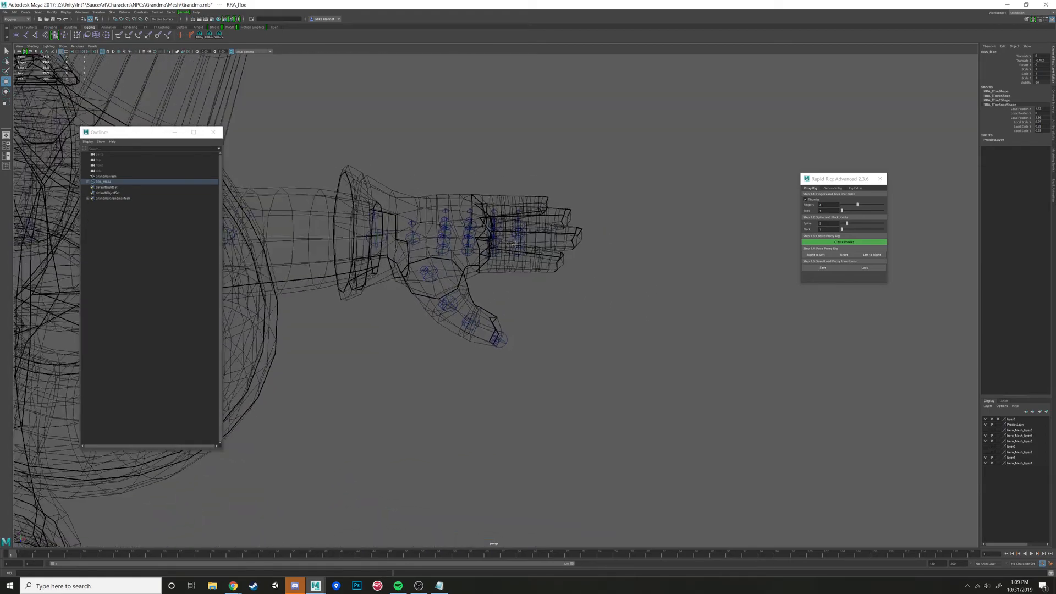
{"action": "left_click", "coordinate": [476, 281]}
{"action": "left_click", "coordinate": [473, 277]}
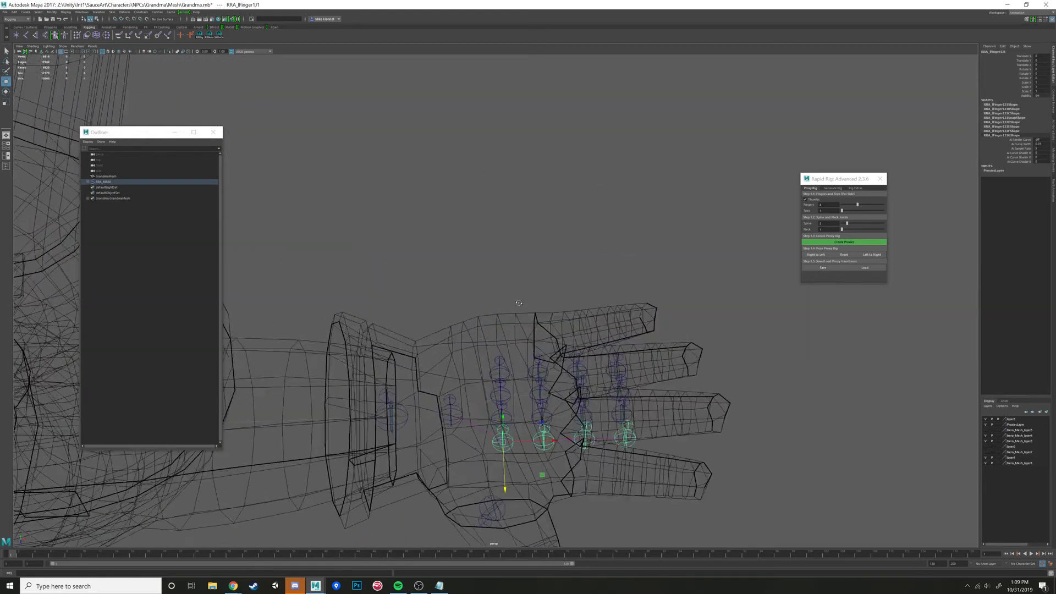
{"action": "key", "text": "f"}
{"action": "scroll", "coordinate": [537, 352], "scroll_direction": "down", "scroll_amount": 15}
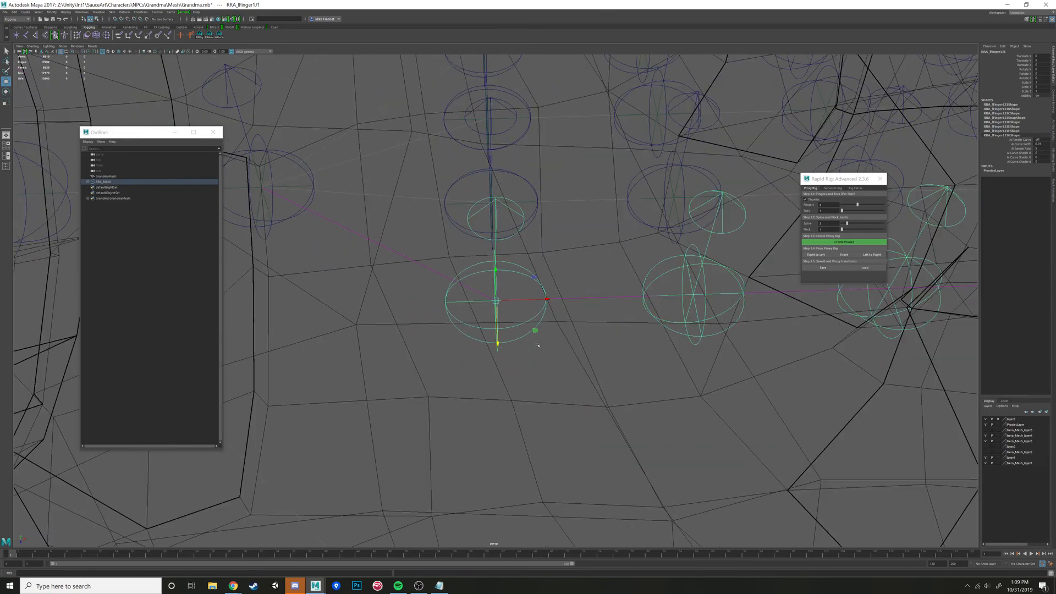
{"action": "mouse_move", "coordinate": [536, 347]}
{"action": "left_mouse_down", "text": "alt"}
{"action": "mouse_move", "coordinate": [513, 326]}
{"action": "mouse_move", "coordinate": [527, 336]}
{"action": "left_mouse_up", "text": "alt"}
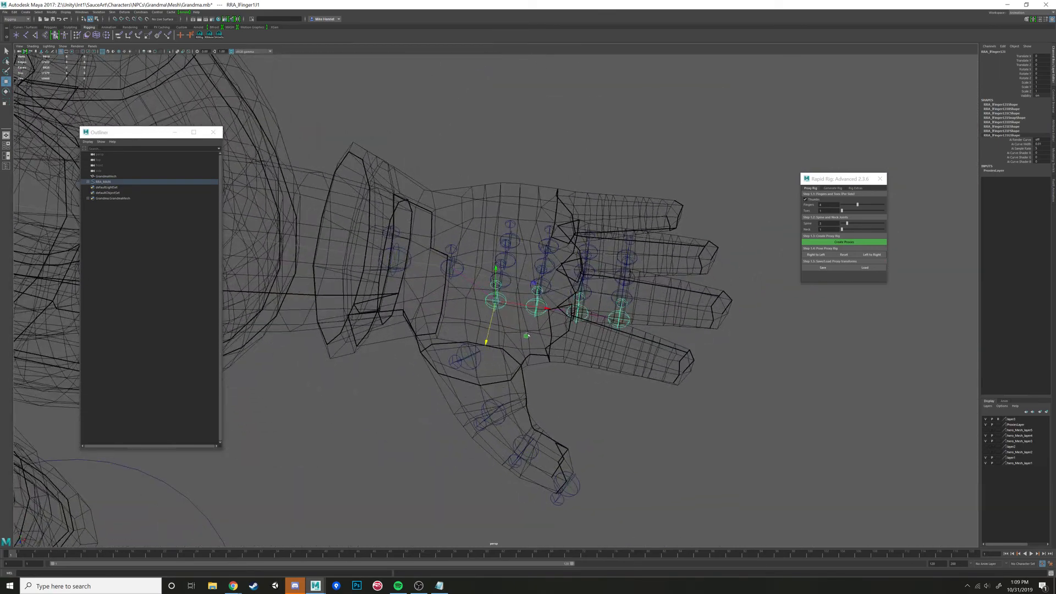
{"action": "left_click_drag", "start_coordinate": [575, 365], "coordinate": [531, 334], "text": "alt"}
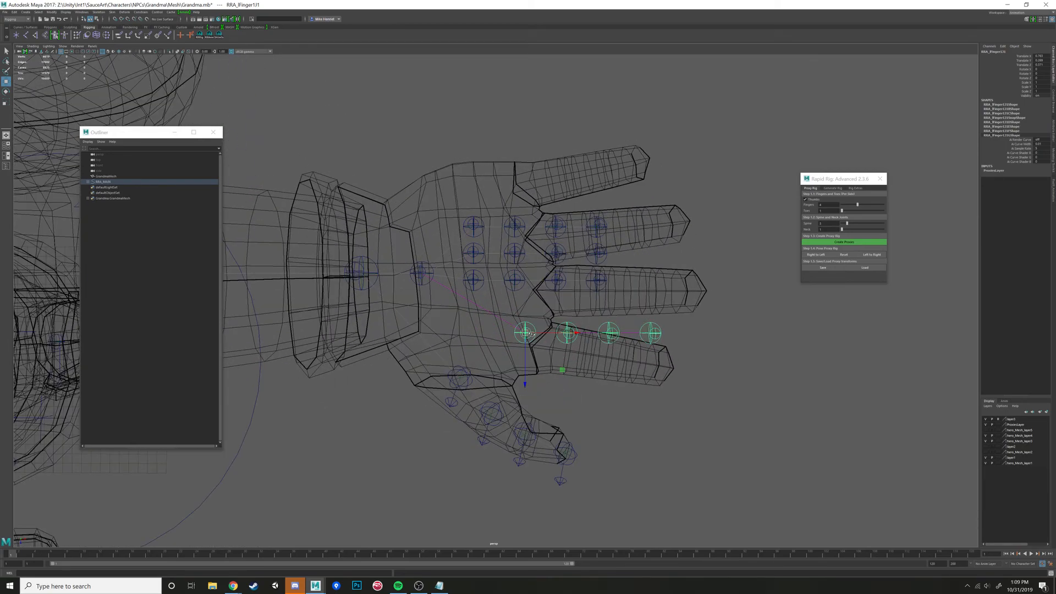
{"action": "left_click_drag", "start_coordinate": [563, 381], "coordinate": [533, 322], "text": "alt"}
- Rotate the left index finger's base proxy so its chain follows the direction of the finger mesh
{"action": "key", "text": "e"}
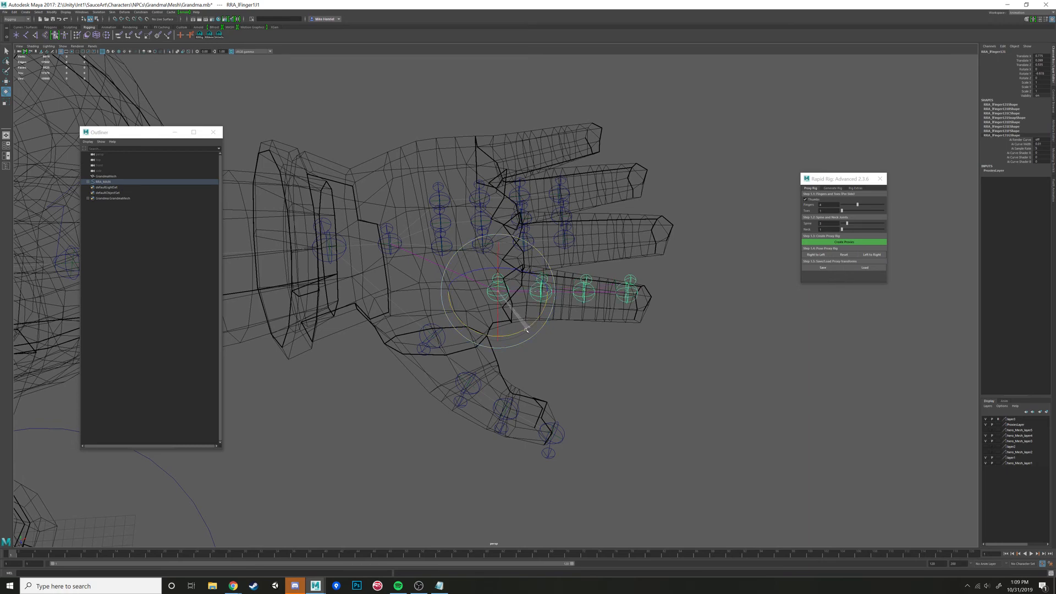
{"action": "left_click_drag", "start_coordinate": [523, 333], "coordinate": [523, 332]}
{"action": "left_click_drag", "start_coordinate": [523, 333], "coordinate": [528, 347], "text": "alt"}
{"action": "key", "text": "w"}
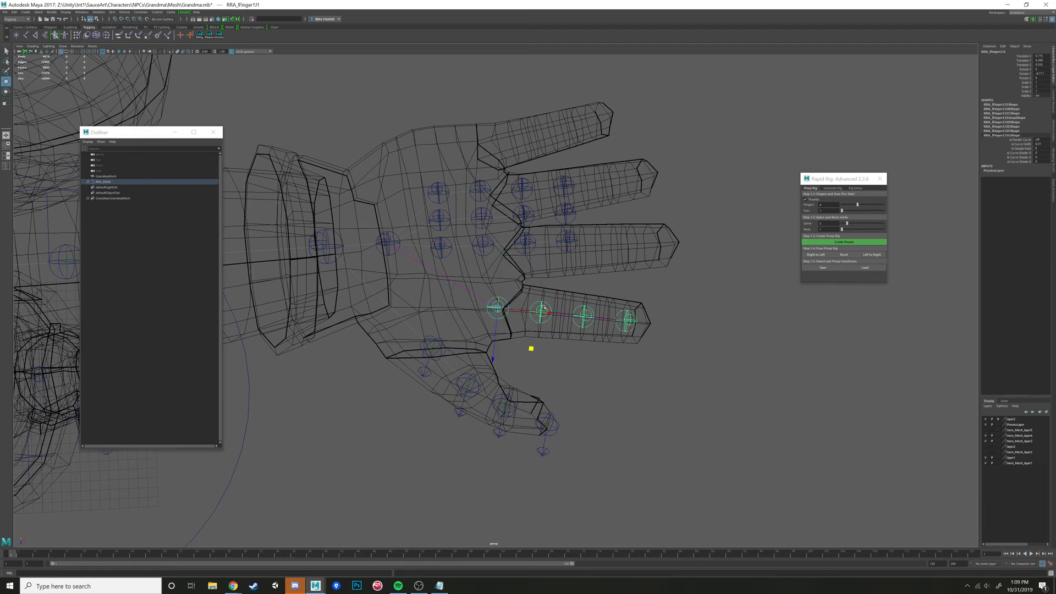
- Space the left index finger's remaining proxies along the finger, with the tip proxy at the end of the mesh
{"action": "left_click", "coordinate": [542, 310]}
{"action": "left_click_drag", "start_coordinate": [592, 318], "coordinate": [612, 283]}
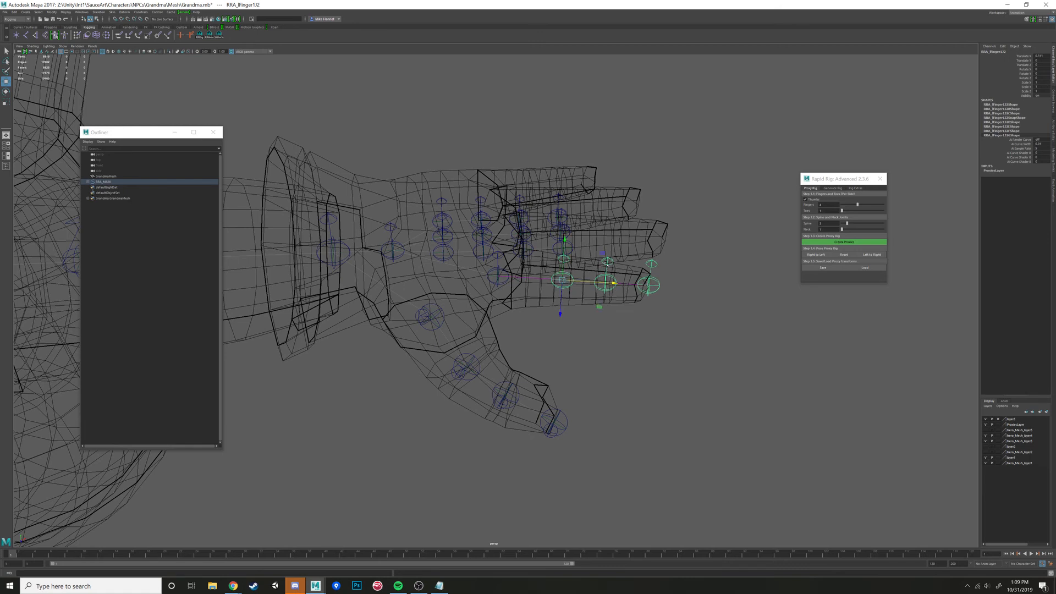
{"action": "key", "text": "Down"}
{"action": "left_click_drag", "start_coordinate": [656, 284], "coordinate": [658, 286]}
{"action": "left_click", "coordinate": [653, 261]}
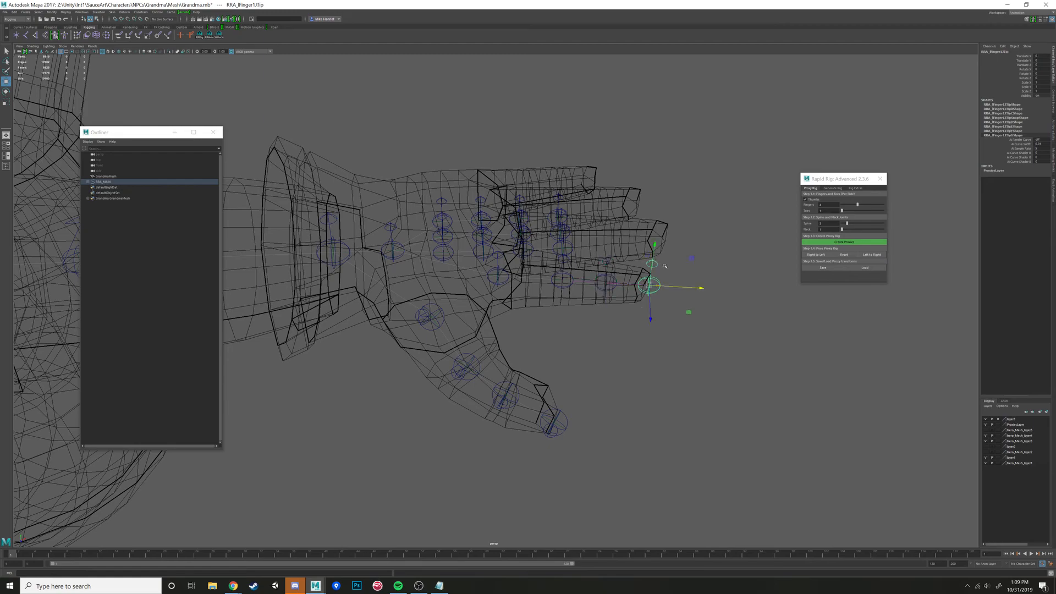
{"action": "middle_click_drag", "start_coordinate": [653, 261], "coordinate": [575, 256], "text": "alt"}
{"action": "left_click_drag", "start_coordinate": [575, 256], "coordinate": [586, 314], "text": "alt"}
{"action": "middle_click_drag", "start_coordinate": [586, 315], "coordinate": [653, 323], "text": "alt"}
- Move the second left finger's base proxy to the middle finger knuckle and align its chain with the finger mesh
{"action": "left_click", "coordinate": [448, 300]}
{"action": "left_click_drag", "start_coordinate": [448, 300], "coordinate": [451, 265], "text": "alt"}
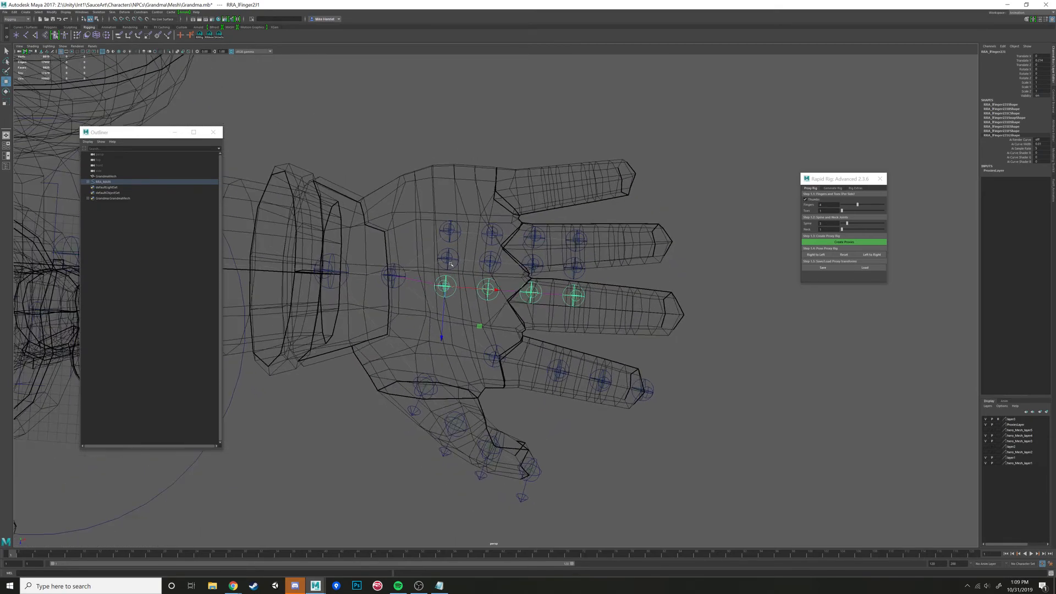
{"action": "left_click_drag", "start_coordinate": [477, 330], "coordinate": [502, 249]}
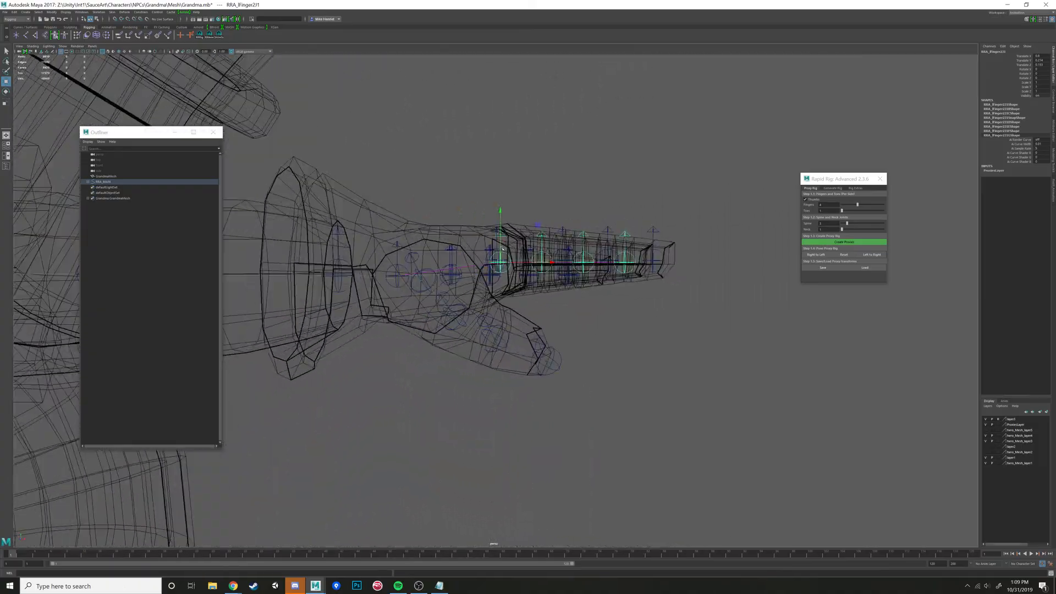
{"action": "left_click_drag", "start_coordinate": [500, 212], "coordinate": [559, 311]}
{"action": "key", "text": "e"}
{"action": "key", "text": "r"}
{"action": "key", "text": "ctrl+z"}
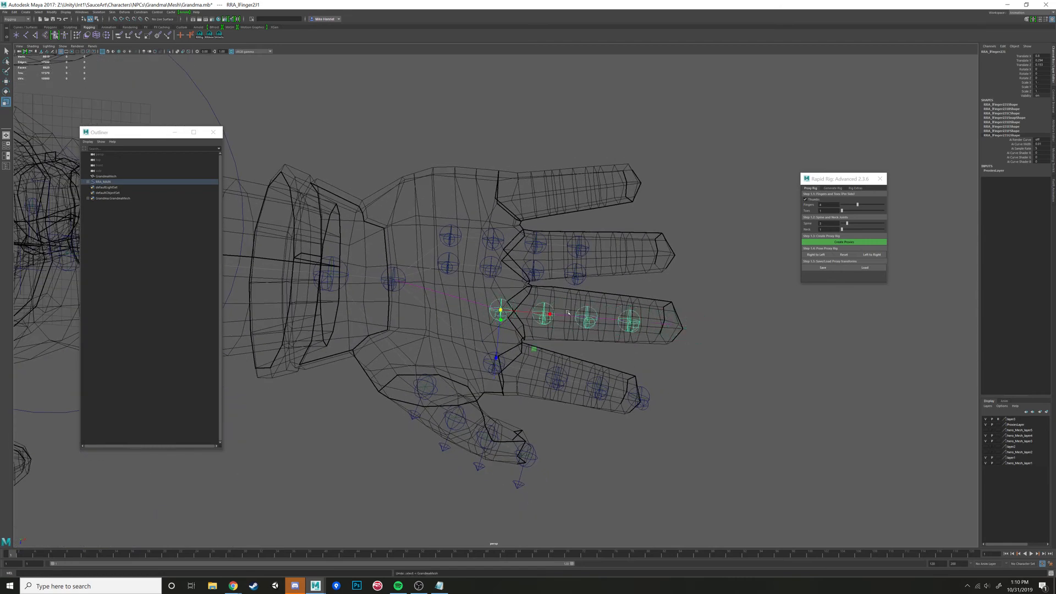
{"action": "middle_click_drag", "start_coordinate": [560, 311], "coordinate": [494, 295], "text": "alt"}
- Slide the left middle finger's second, third and tip proxies outward so they reach the end of the finger
{"action": "key", "text": "w"}
{"action": "left_click", "coordinate": [469, 288]}
{"action": "left_click_drag", "start_coordinate": [469, 288], "coordinate": [559, 303], "text": "alt"}
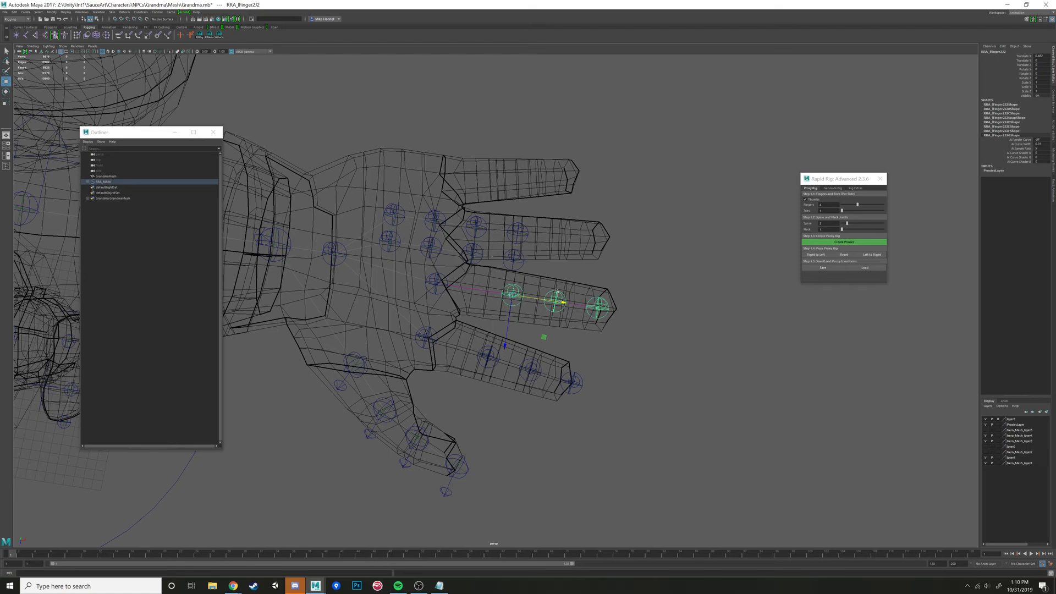
{"action": "left_click", "coordinate": [556, 291]}
{"action": "left_click_drag", "start_coordinate": [588, 308], "coordinate": [451, 329]}
{"action": "left_click", "coordinate": [612, 277]}
- Move the third left finger's base proxy to the ring finger knuckle and rotate its chain along the finger
{"action": "left_click", "coordinate": [442, 299]}
{"action": "left_click", "coordinate": [436, 294]}
{"action": "key", "text": "e"}
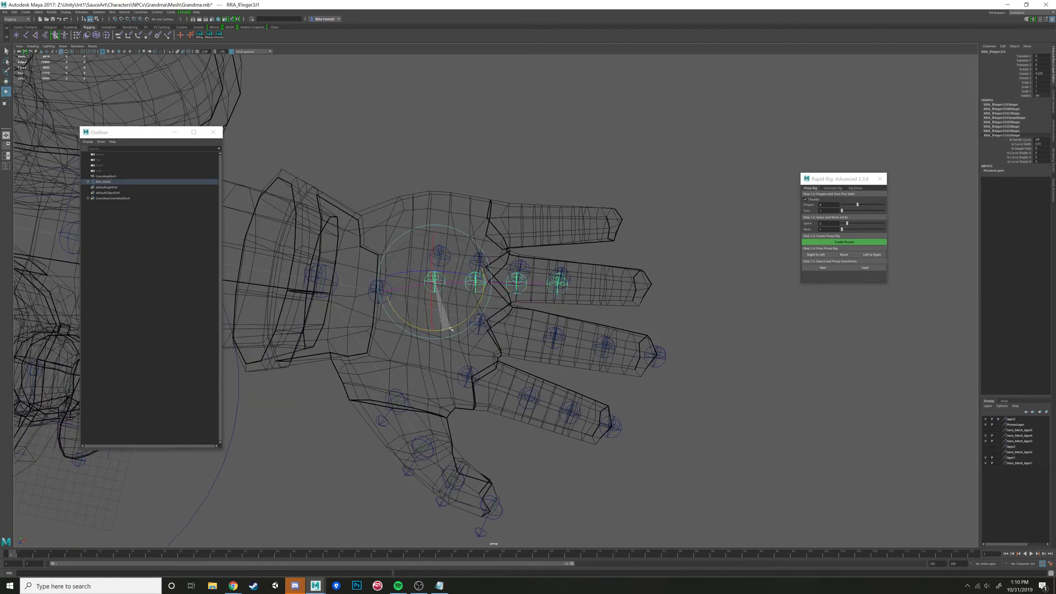
{"action": "key", "text": "w"}
{"action": "middle_click_drag", "start_coordinate": [471, 321], "coordinate": [517, 311]}
{"action": "key", "text": "e"}
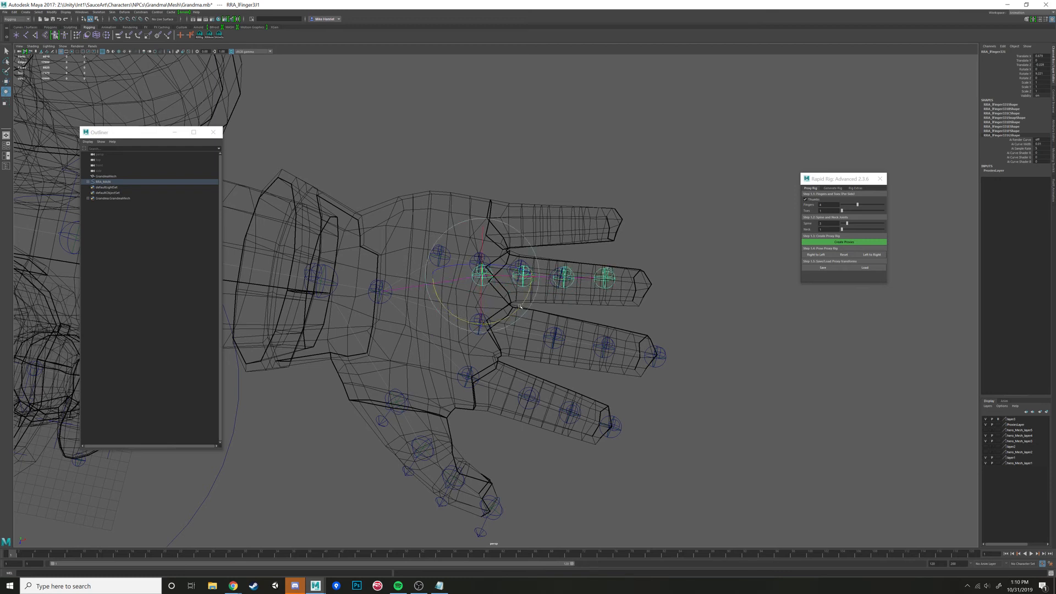
{"action": "left_click_drag", "start_coordinate": [520, 306], "coordinate": [520, 307]}
{"action": "left_click_drag", "start_coordinate": [519, 307], "coordinate": [519, 284], "text": "alt"}
{"action": "key", "text": "w"}
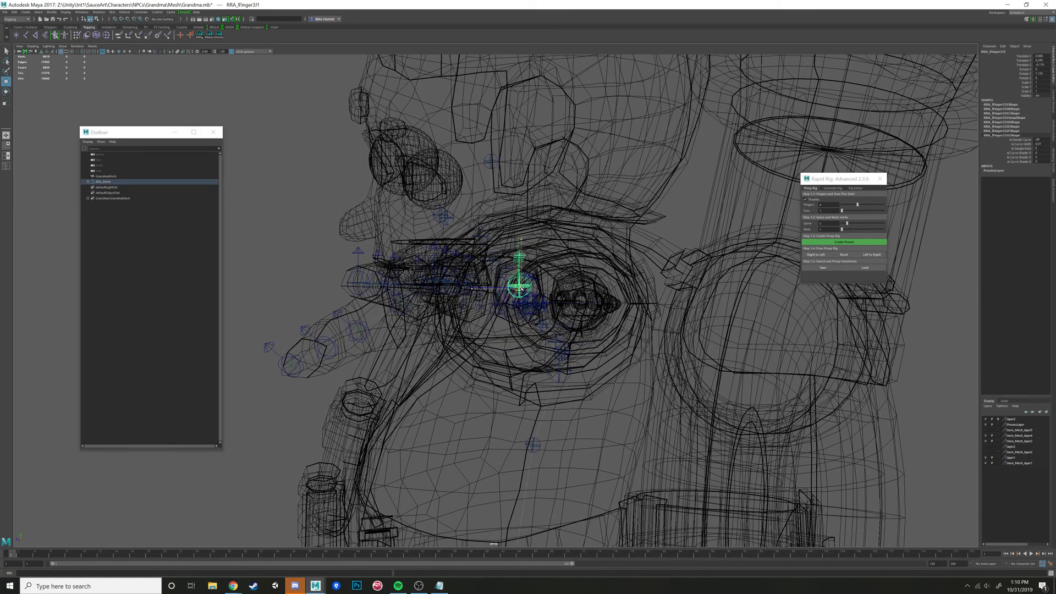
{"action": "key", "text": "f"}
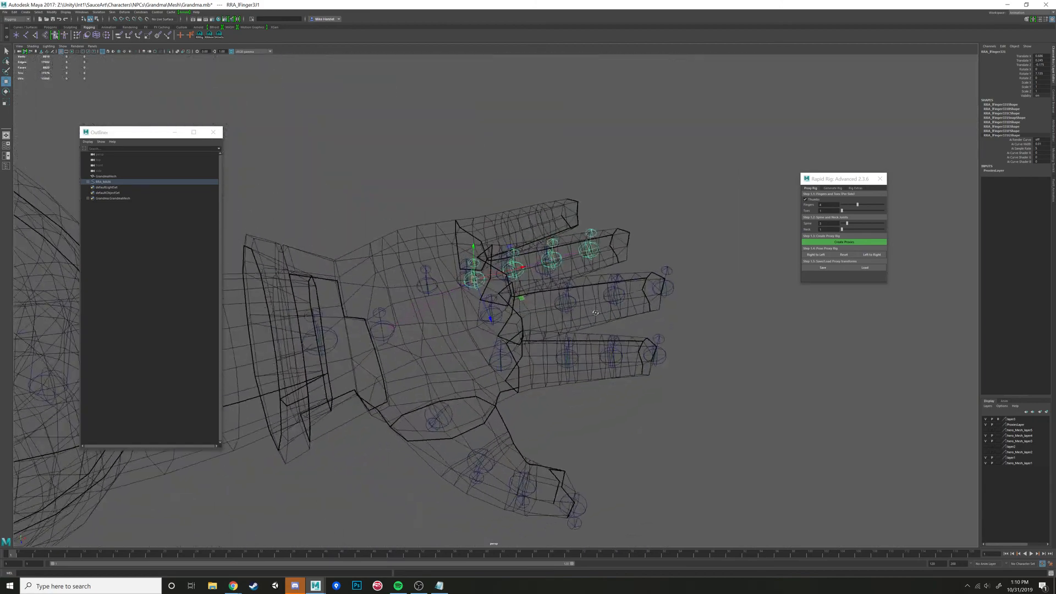
- Slide the left ring finger's second, third and tip proxies outward to match the finger's joints and end
{"action": "left_click", "coordinate": [524, 285]}
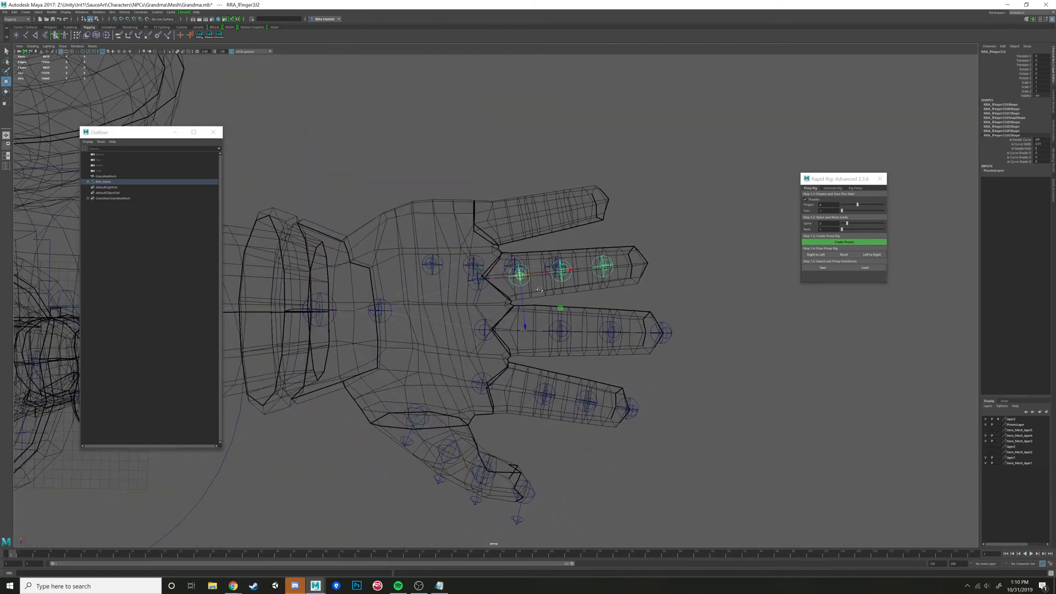
{"action": "left_click_drag", "start_coordinate": [524, 284], "coordinate": [600, 275], "text": "alt"}
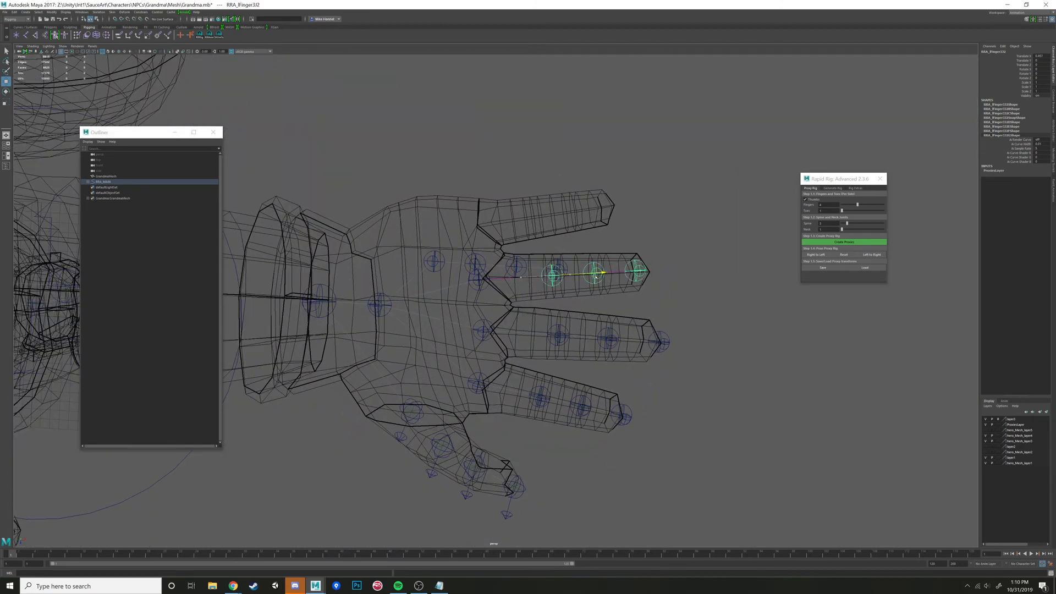
{"action": "middle_click_drag", "start_coordinate": [599, 275], "coordinate": [529, 278], "text": "alt"}
{"action": "left_click", "coordinate": [530, 267]}
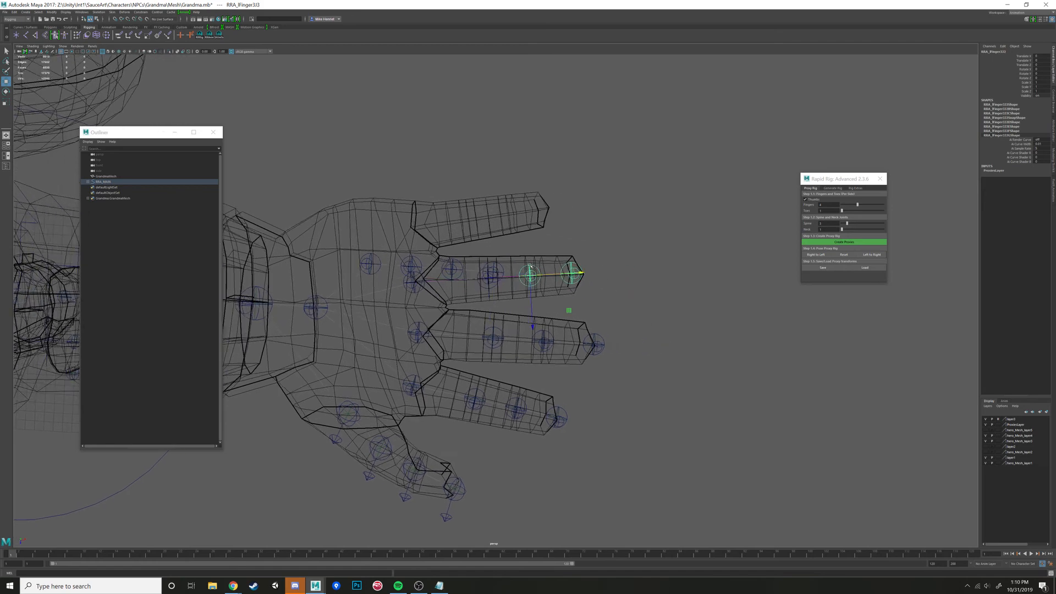
{"action": "left_click_drag", "start_coordinate": [560, 273], "coordinate": [573, 276]}
{"action": "left_click", "coordinate": [581, 271]}
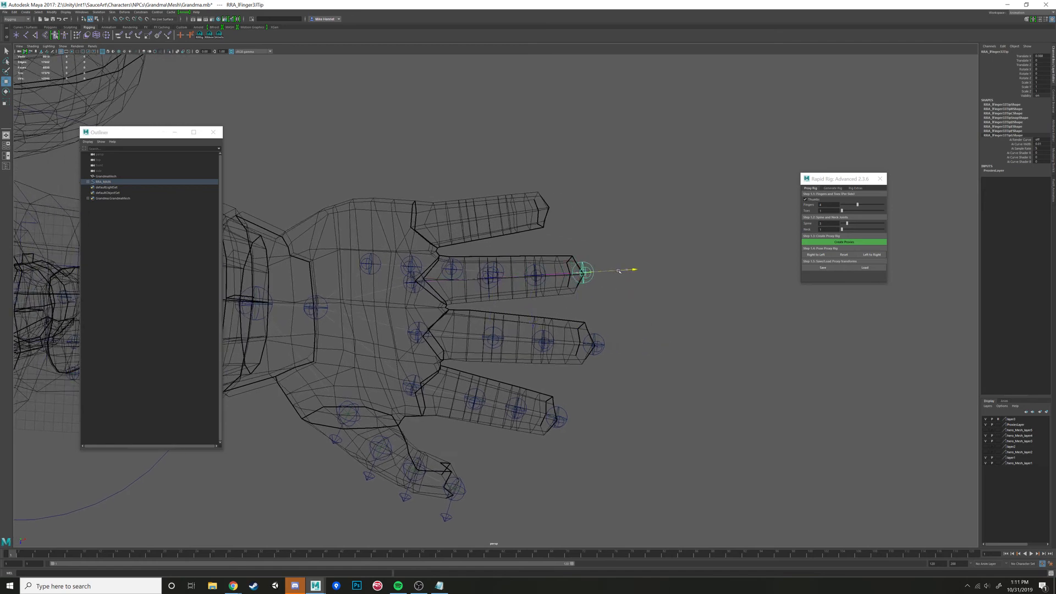
- Move the fourth left finger's base proxy to the little finger knuckle, rotate it along the finger and correct its height
{"action": "left_click", "coordinate": [368, 259]}
{"action": "left_click_drag", "start_coordinate": [368, 260], "coordinate": [428, 275], "text": "alt"}
{"action": "key", "text": "e"}
{"action": "key", "text": "w"}
{"action": "left_click_drag", "start_coordinate": [436, 334], "coordinate": [363, 254]}
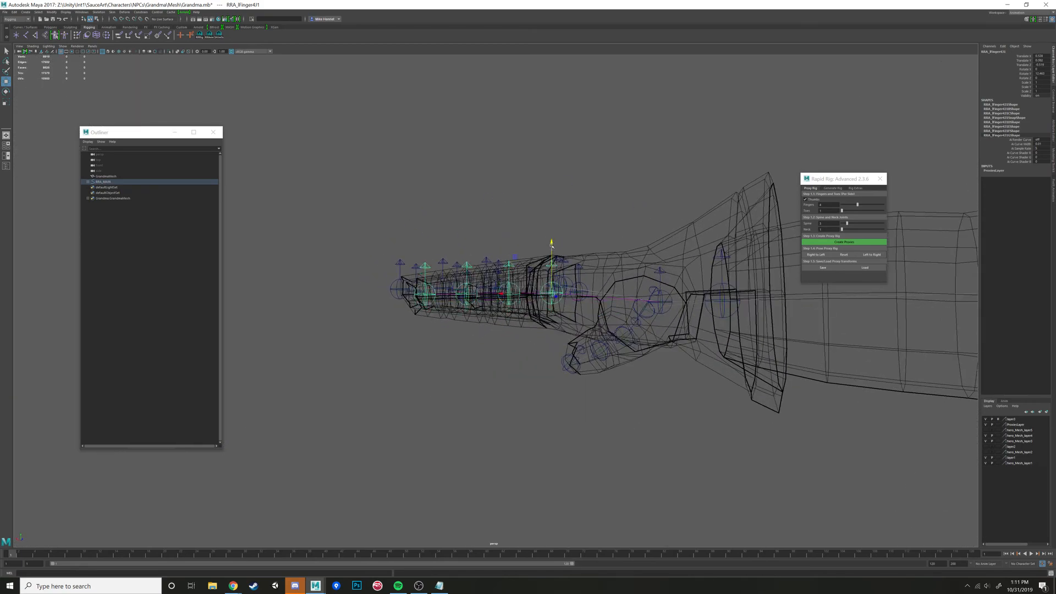
{"action": "left_click_drag", "start_coordinate": [552, 256], "coordinate": [573, 298], "text": "alt"}
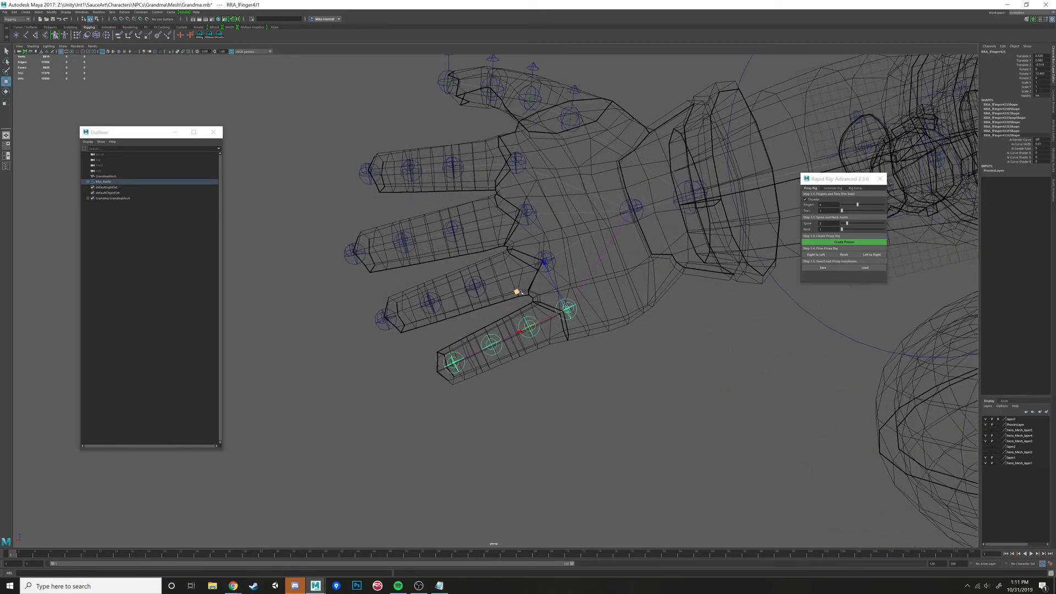
- Space the left little finger's remaining proxies along the finger, with the tip proxy at the fingertip, and clear the selection
{"action": "left_click", "coordinate": [507, 343]}
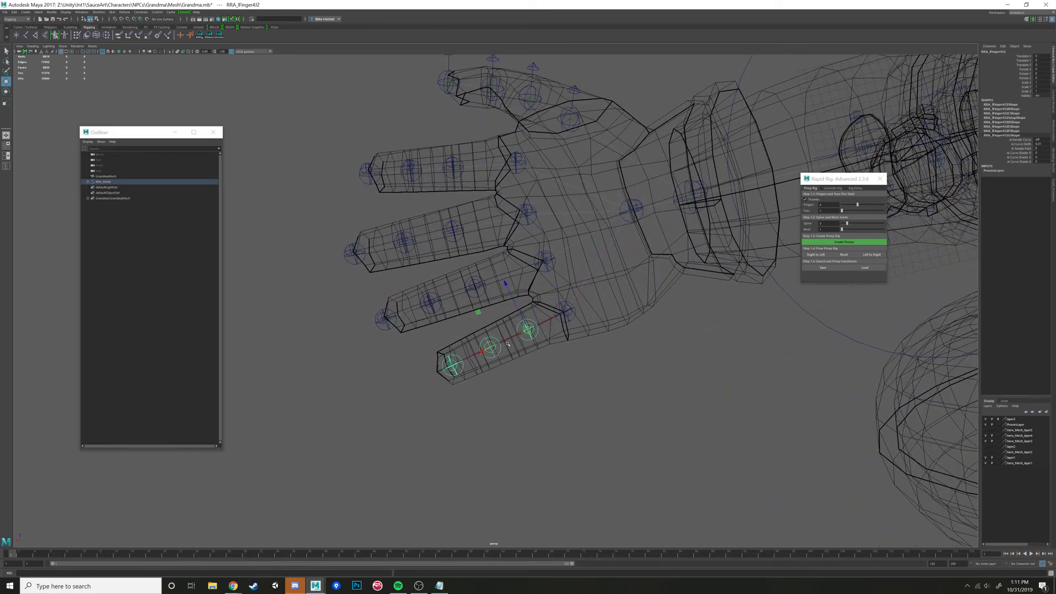
{"action": "left_click_drag", "start_coordinate": [507, 343], "coordinate": [440, 330]}
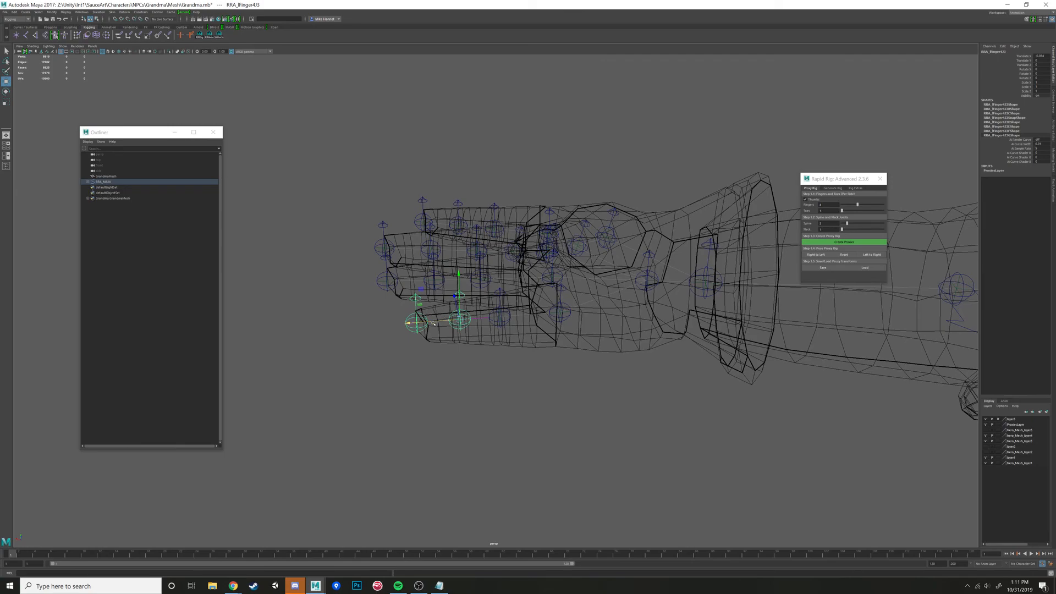
{"action": "left_click", "coordinate": [482, 351]}
- In the side view, move the head proxy up and back to the base of the skull beneath the ear
{"action": "scroll", "coordinate": [501, 360], "scroll_direction": "down", "scroll_amount": 4}
{"action": "left_click_drag", "start_coordinate": [504, 360], "coordinate": [525, 329], "text": "alt"}
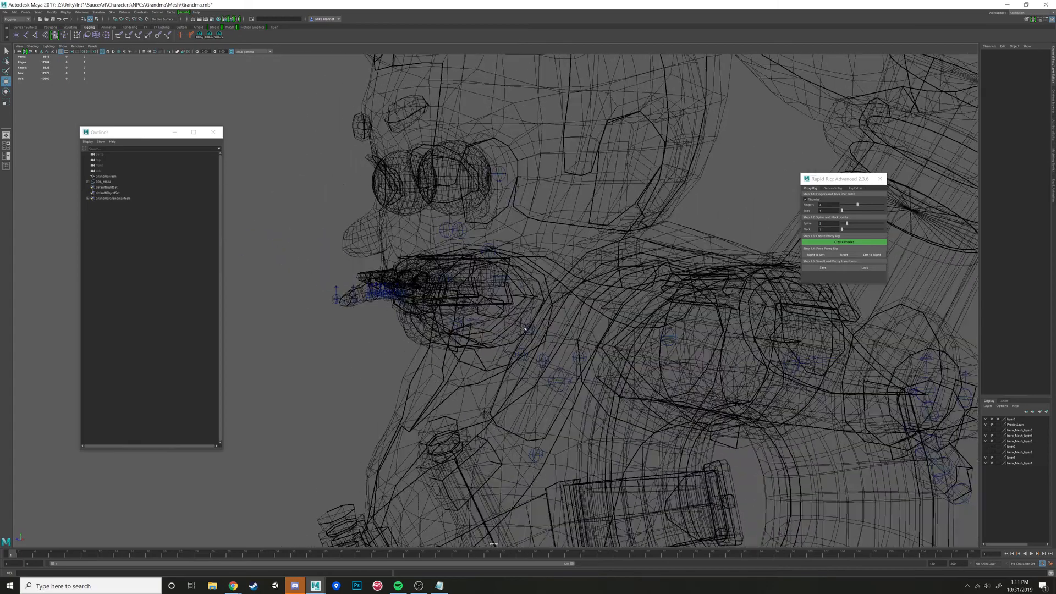
{"action": "left_click", "coordinate": [500, 279]}
{"action": "left_click_drag", "start_coordinate": [500, 279], "coordinate": [470, 341], "text": "alt"}
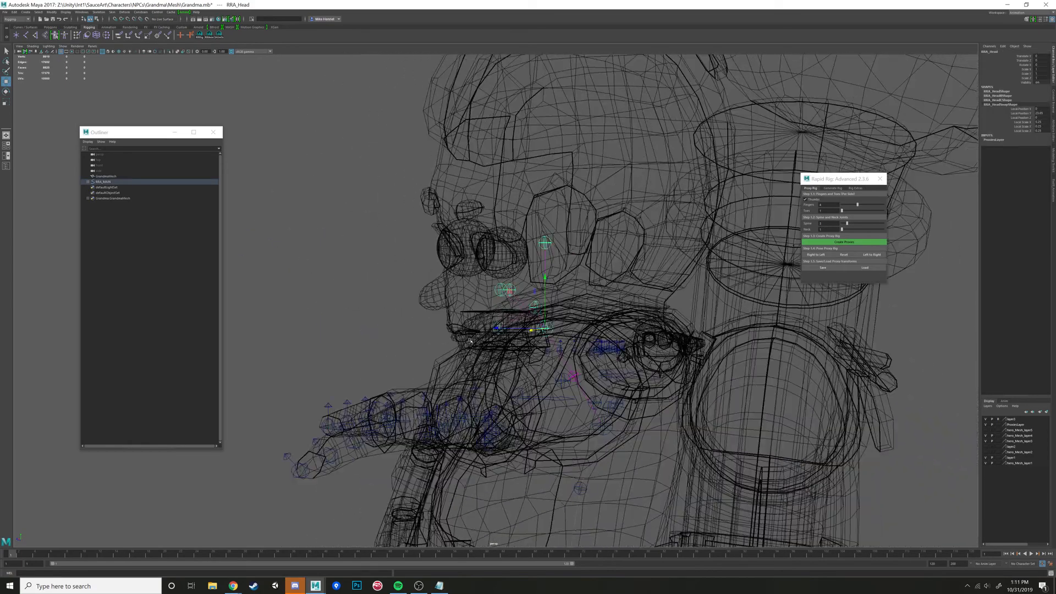
{"action": "key", "text": "space"}
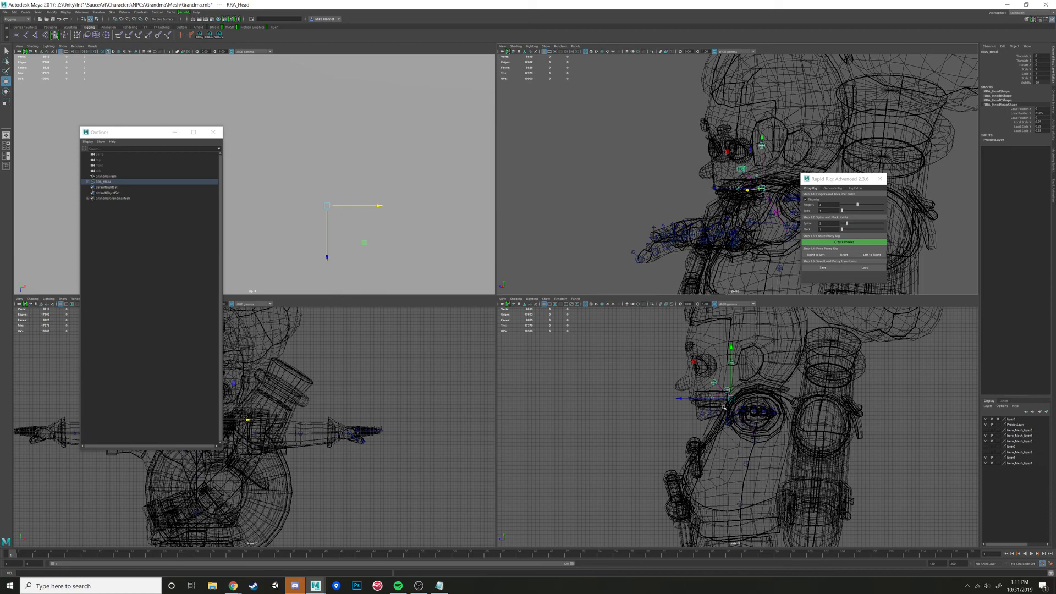
{"action": "key", "text": "space"}
{"action": "key", "text": "space"}
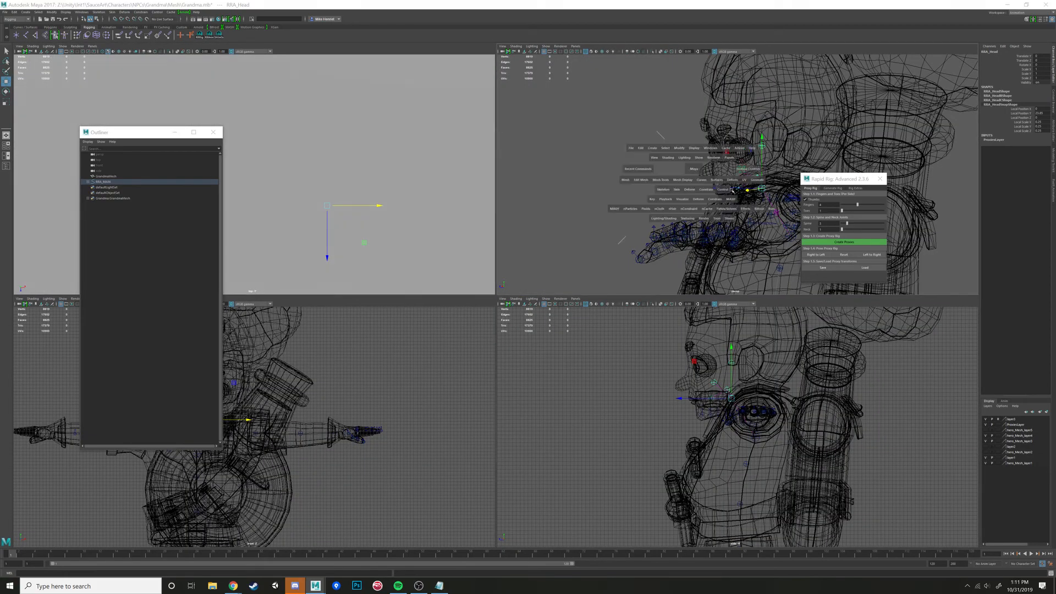
{"action": "key", "text": "space"}
{"action": "left_click_drag", "start_coordinate": [633, 252], "coordinate": [655, 357], "text": "alt"}
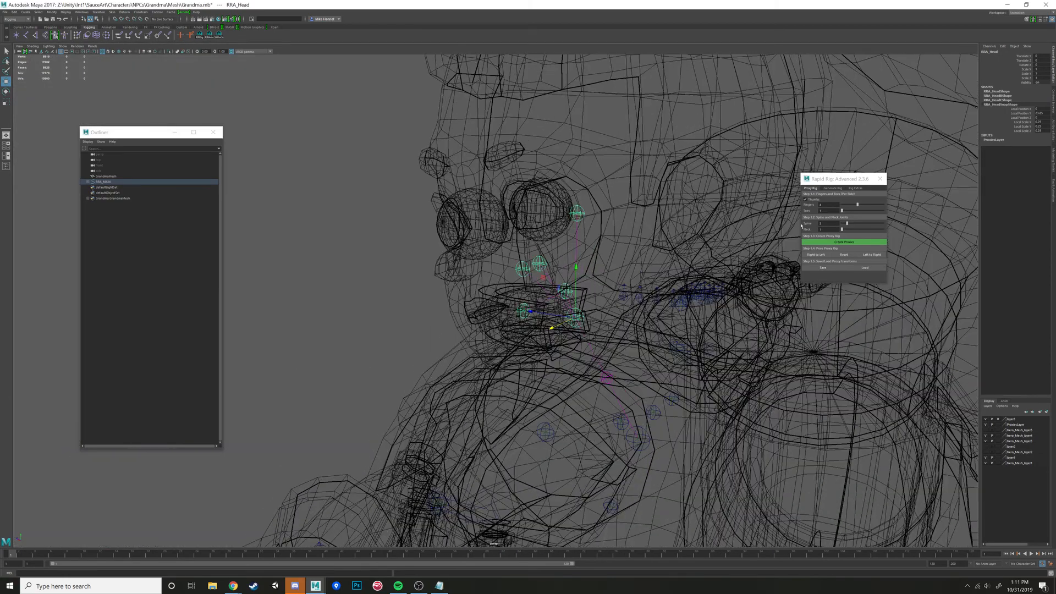
{"action": "left_click", "coordinate": [605, 378]}
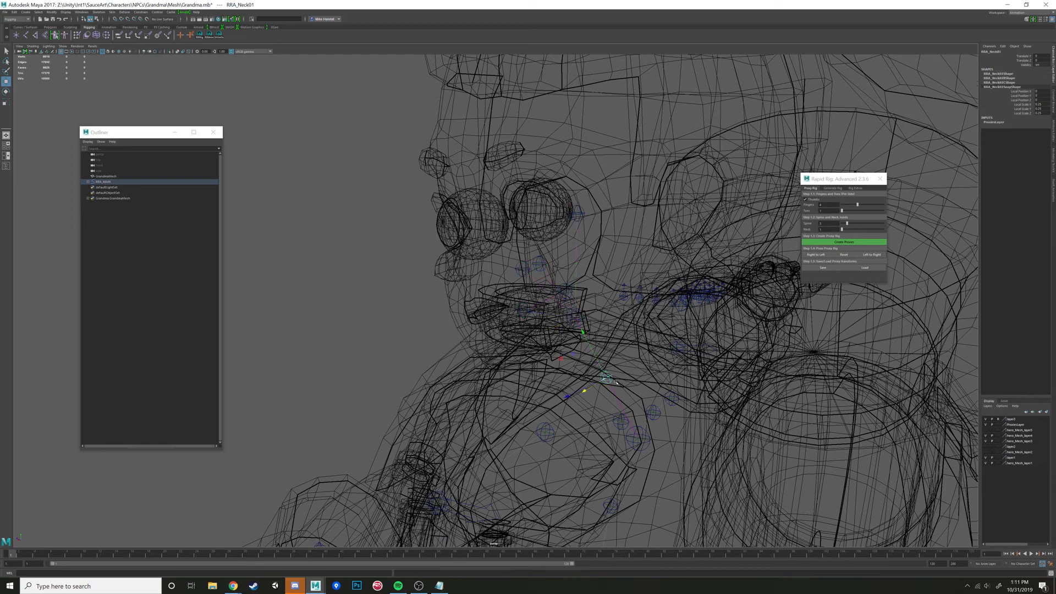
{"action": "left_click", "coordinate": [577, 318]}
{"action": "key", "text": "space"}
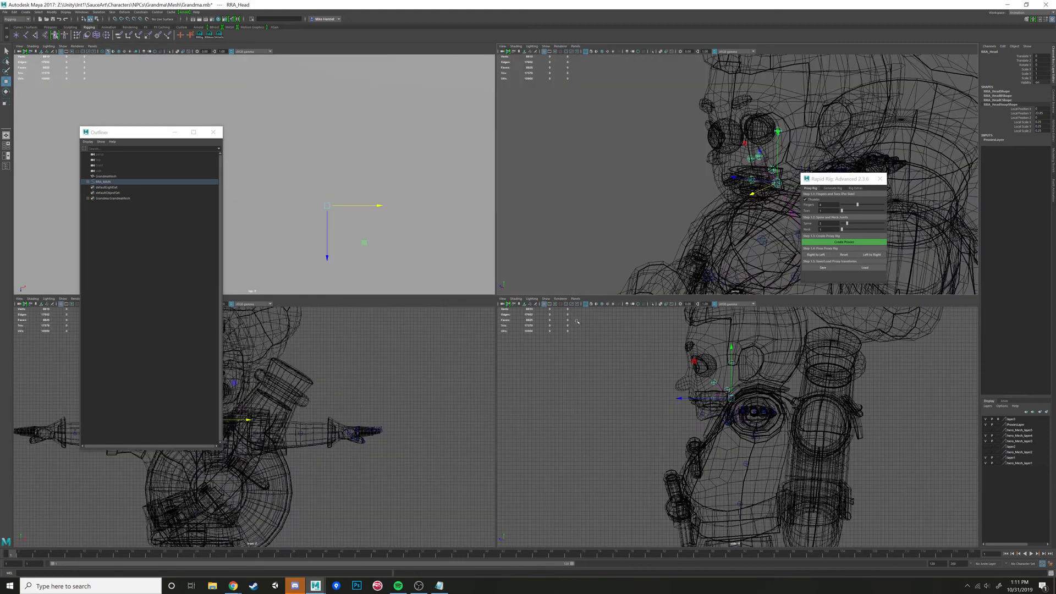
{"action": "key", "text": "space"}
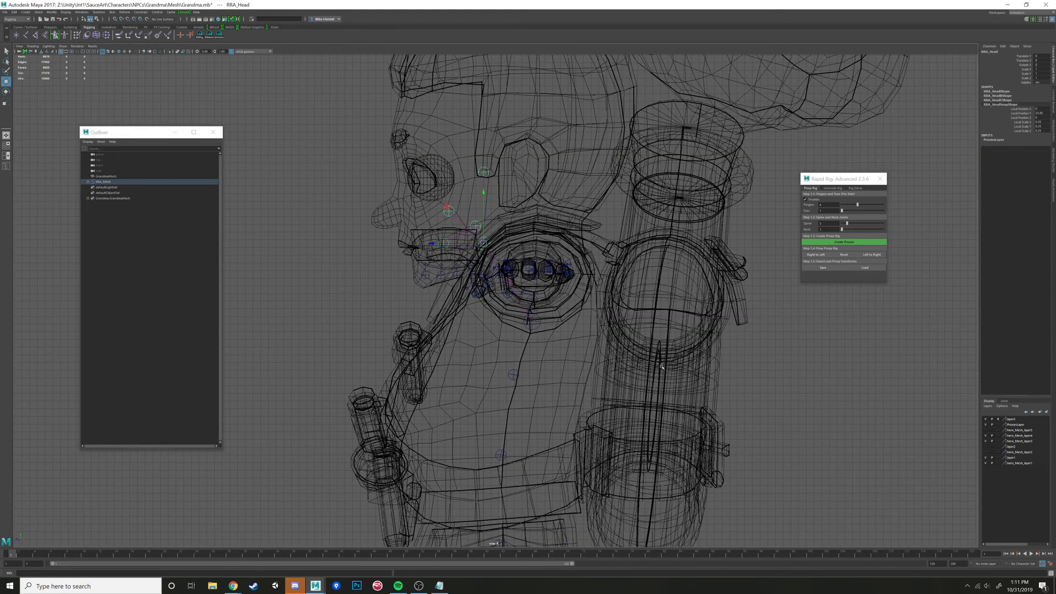
{"action": "left_click_drag", "start_coordinate": [447, 207], "coordinate": [496, 172]}
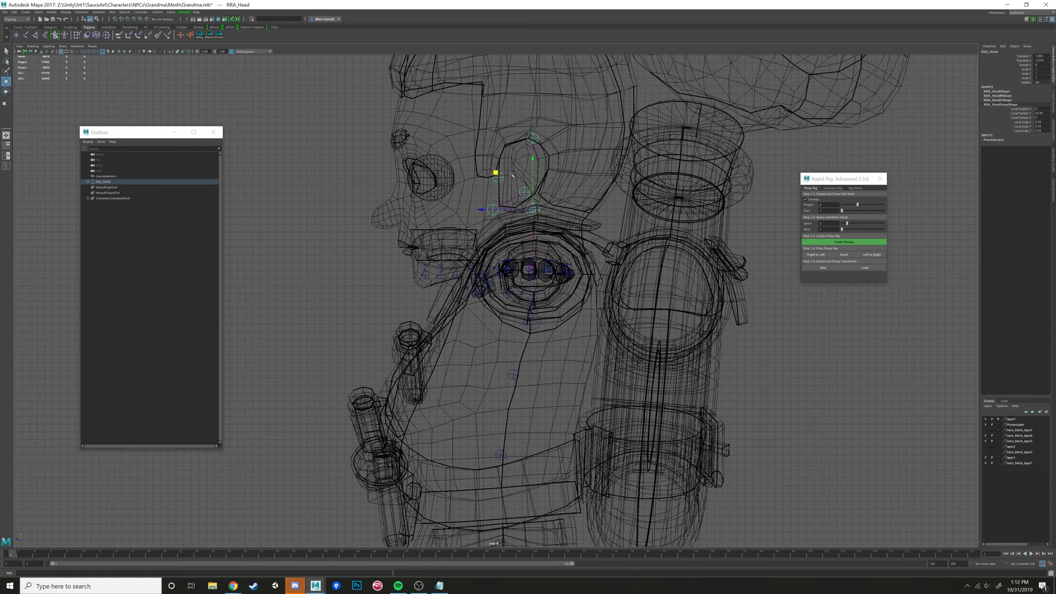
- In the side view, raise the head tip proxy to the crown of the head
{"action": "left_click", "coordinate": [532, 138]}
{"action": "middle_click_drag", "start_coordinate": [517, 114], "coordinate": [533, 275], "text": "alt"}
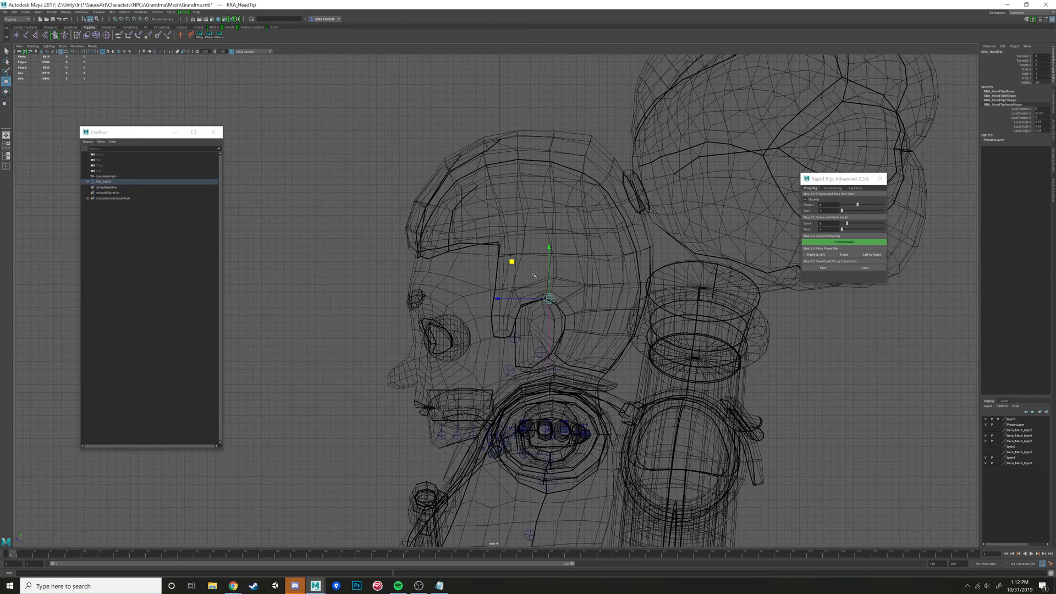
{"action": "left_click_drag", "start_coordinate": [510, 263], "coordinate": [495, 95]}
{"action": "key", "text": "space"}
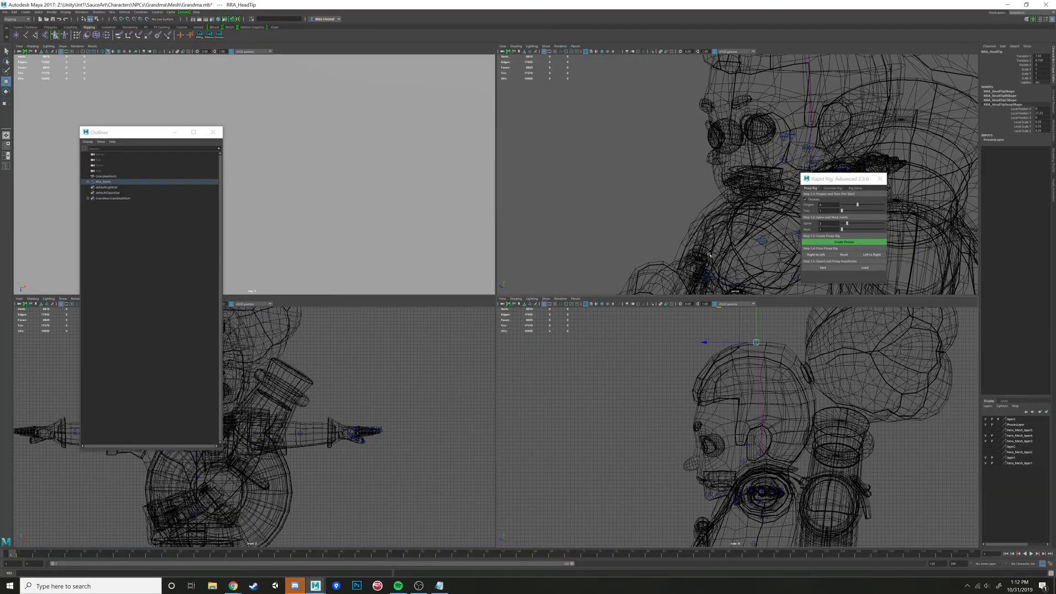
- Reposition the neck proxy slightly back at the base of the neck and check its placement in shaded and wireframe display
{"action": "key", "text": "space"}
{"action": "left_click_drag", "start_coordinate": [682, 252], "coordinate": [579, 356], "text": "alt"}
{"action": "left_click", "coordinate": [554, 360]}
{"action": "key", "text": "space"}
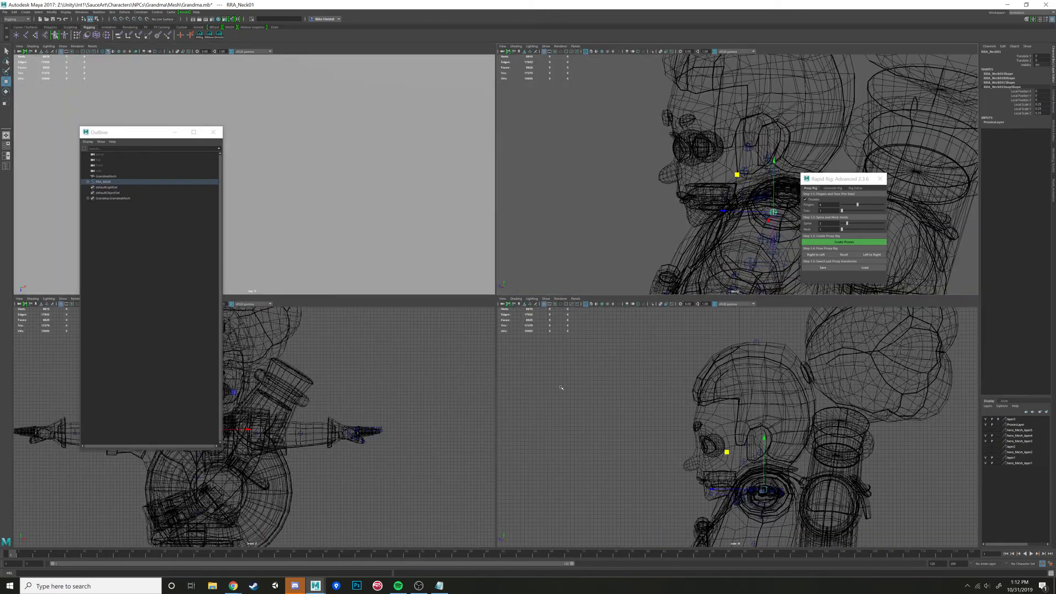
{"action": "key", "text": "space"}
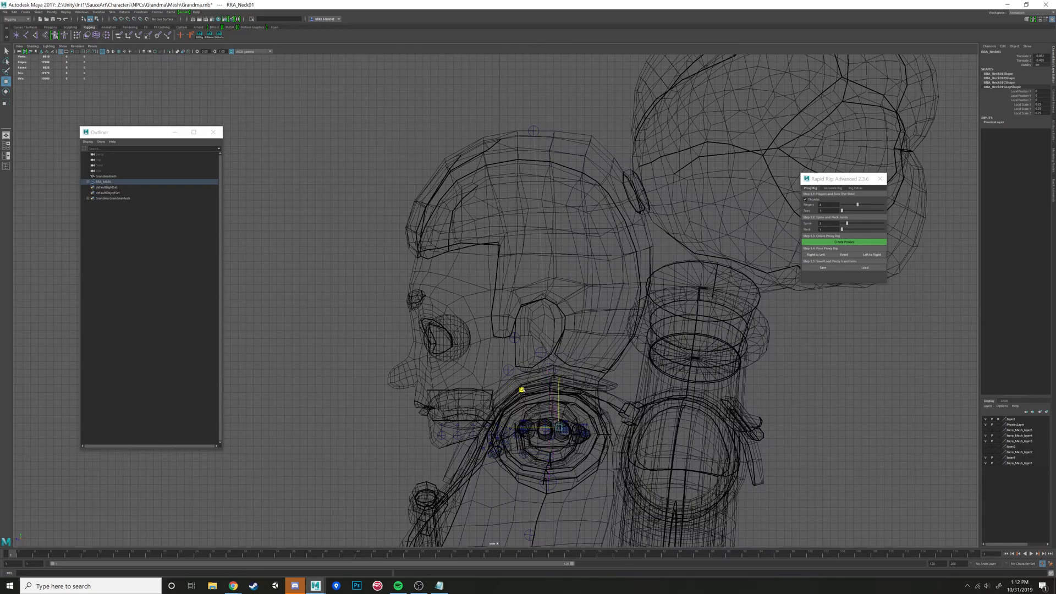
{"action": "key", "text": "space"}
{"action": "key", "text": "space"}
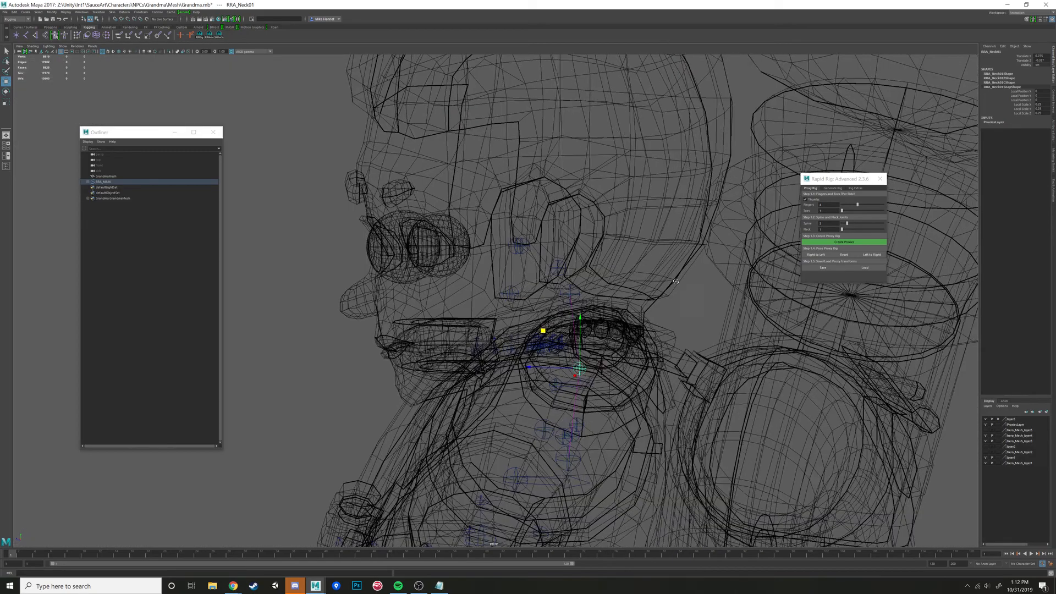
{"action": "left_click_drag", "start_coordinate": [542, 330], "coordinate": [588, 341], "text": "alt"}
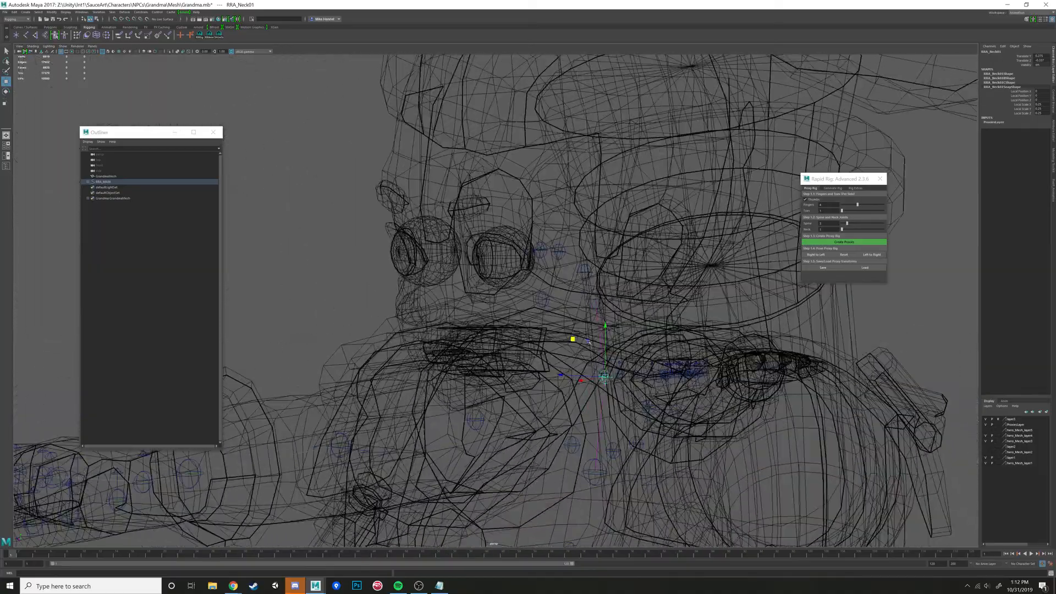
{"action": "mouse_move", "coordinate": [612, 306]}
{"action": "left_mouse_down", "text": "alt"}
{"action": "mouse_move", "coordinate": [594, 318]}
{"action": "mouse_move", "coordinate": [634, 330]}
{"action": "mouse_move", "coordinate": [512, 384]}
{"action": "mouse_move", "coordinate": [438, 358]}
{"action": "mouse_move", "coordinate": [384, 360]}
{"action": "left_mouse_up", "text": "alt"}
{"action": "key", "text": "5"}
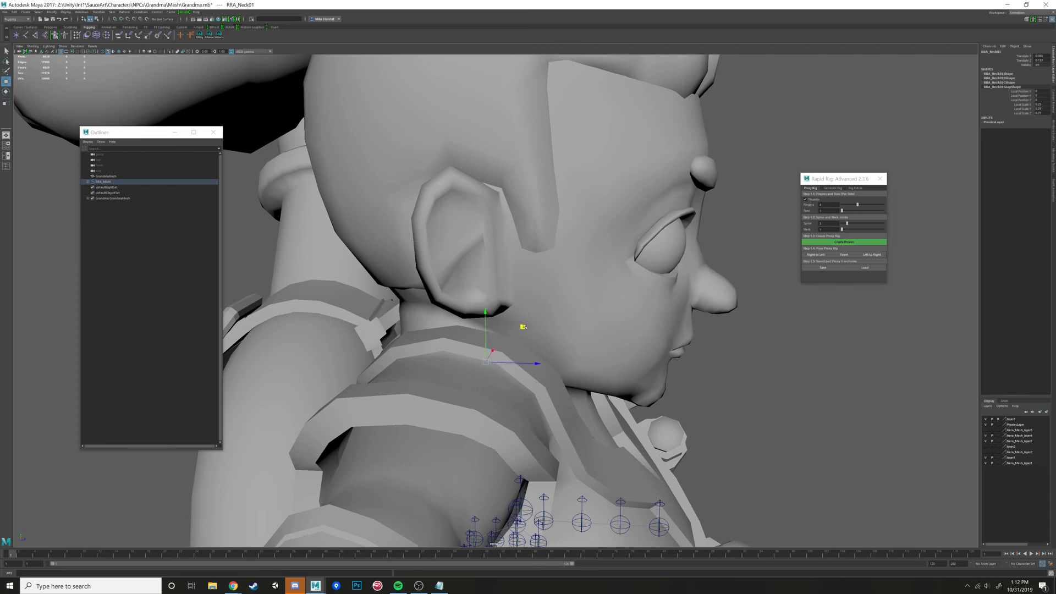
{"action": "key", "text": "4"}
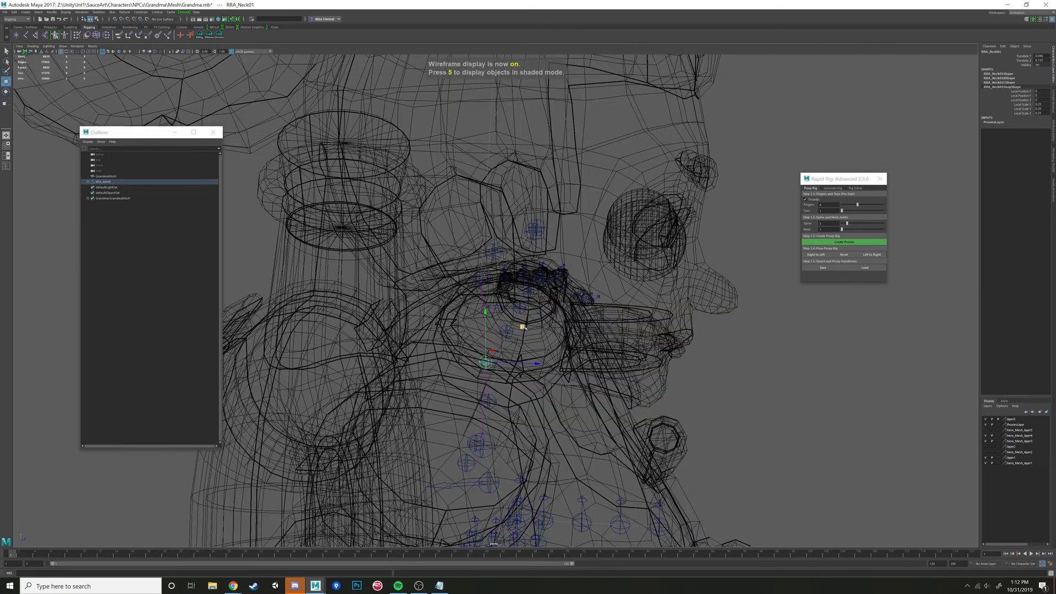
{"action": "left_click_drag", "start_coordinate": [523, 328], "coordinate": [573, 176], "text": "alt"}
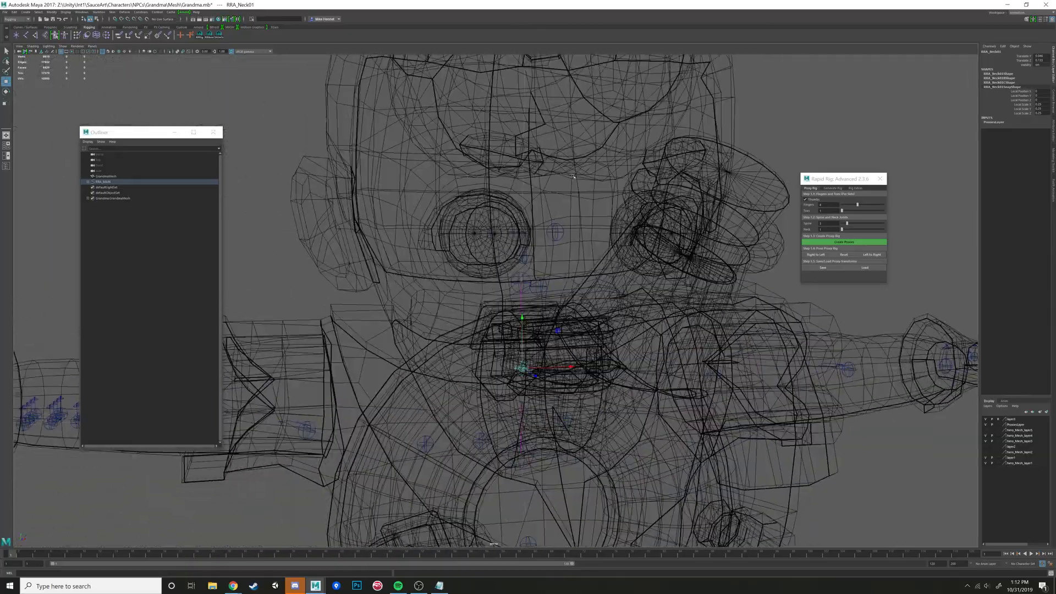
- Move the left eye proxy up and forward to match the eyeball's height and depth
{"action": "left_click", "coordinate": [556, 234]}
{"action": "left_click_drag", "start_coordinate": [555, 235], "coordinate": [579, 293], "text": "alt"}
{"action": "scroll", "coordinate": [566, 281], "scroll_direction": "up", "scroll_amount": 3}
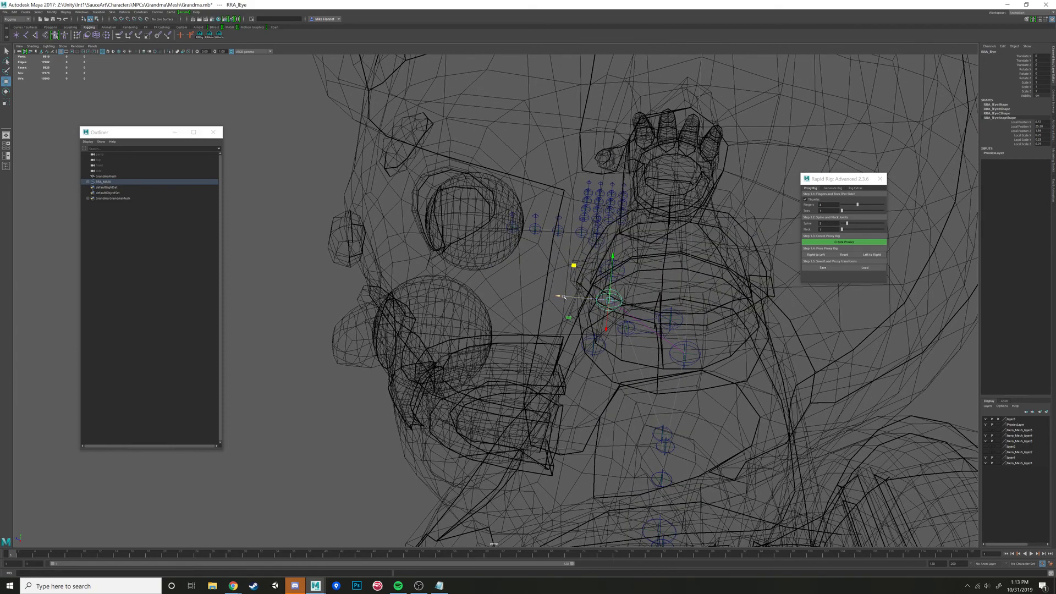
{"action": "left_click_drag", "start_coordinate": [563, 297], "coordinate": [579, 315]}
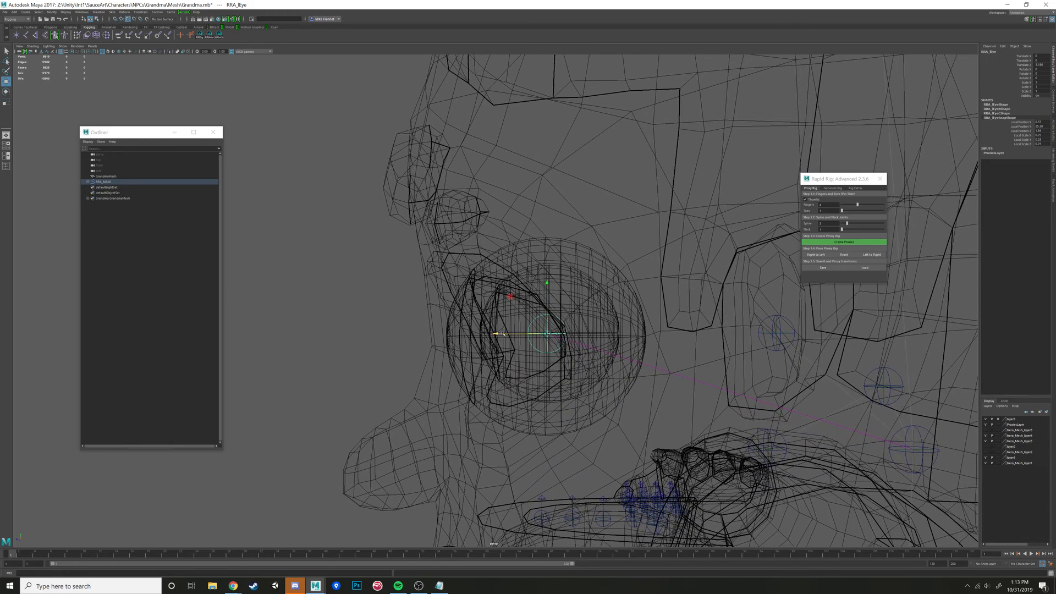
{"action": "middle_click_drag", "start_coordinate": [520, 343], "coordinate": [564, 285]}
{"action": "middle_click_drag", "start_coordinate": [562, 237], "coordinate": [529, 280]}
{"action": "key", "text": "v"}
{"action": "left_click_drag", "start_coordinate": [470, 334], "coordinate": [552, 252]}
{"action": "left_click_drag", "start_coordinate": [545, 237], "coordinate": [539, 266], "text": "alt"}
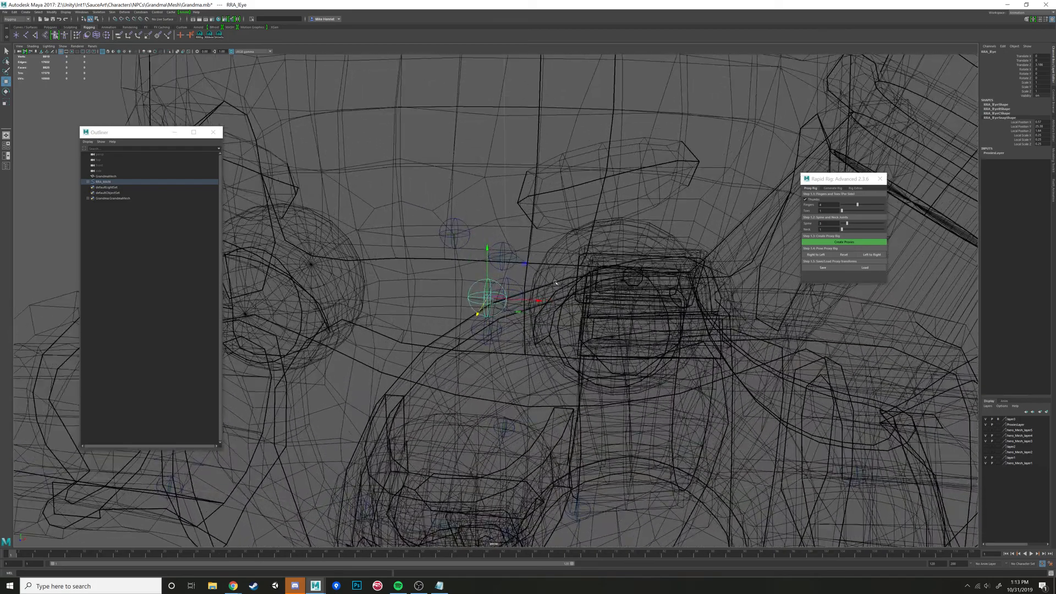
- Shift the left eye proxy sideways into the left eyeball and fine-tune its height so it sits at the centre
{"action": "key", "text": "v"}
{"action": "left_click_drag", "start_coordinate": [537, 301], "coordinate": [609, 339]}
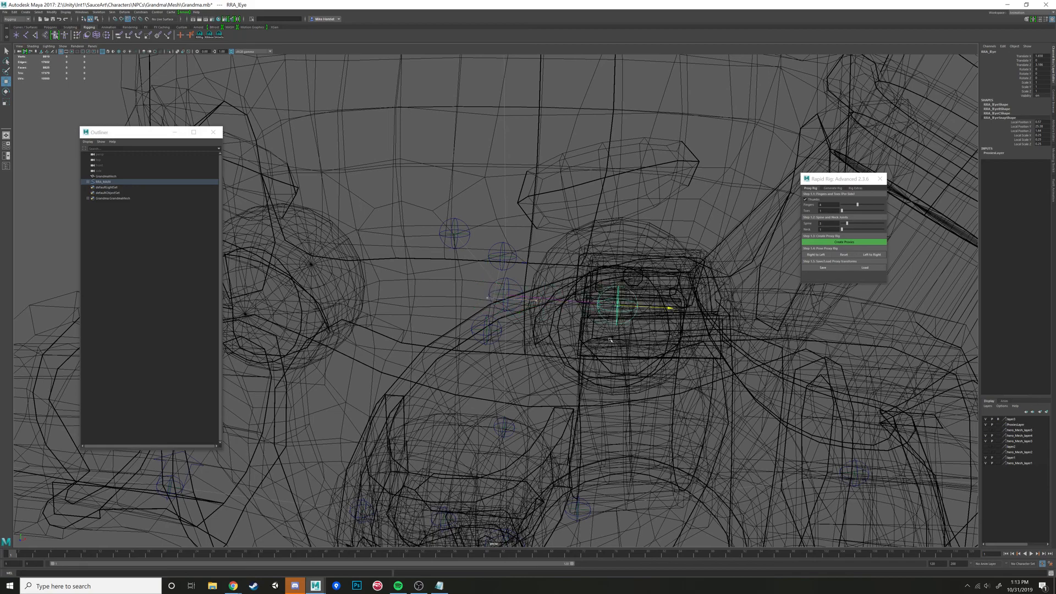
{"action": "key", "text": "f"}
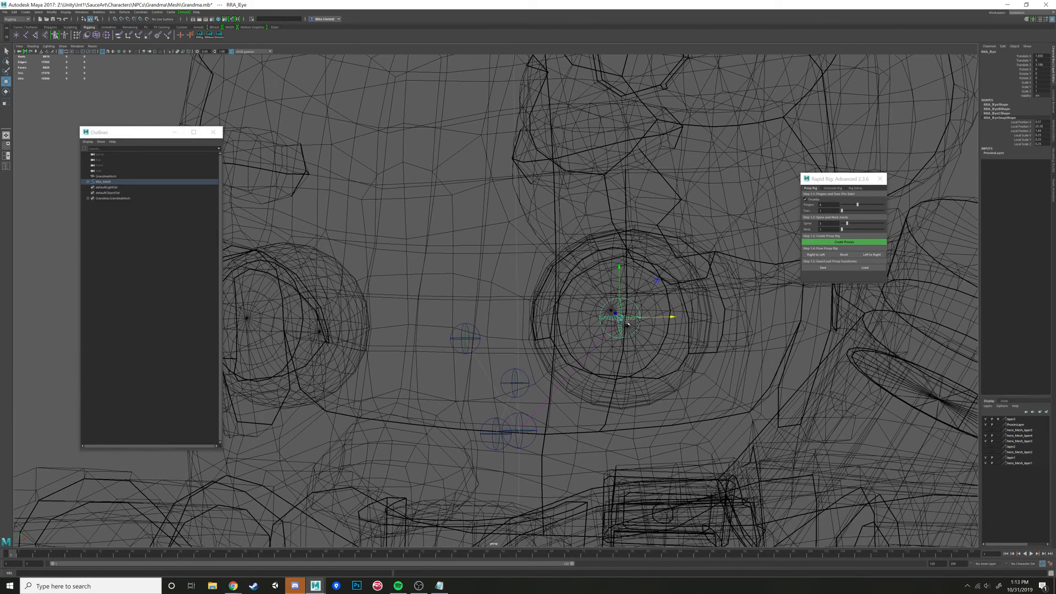
{"action": "scroll", "coordinate": [577, 315], "scroll_direction": "up", "scroll_amount": 3}
{"action": "key", "text": "v"}
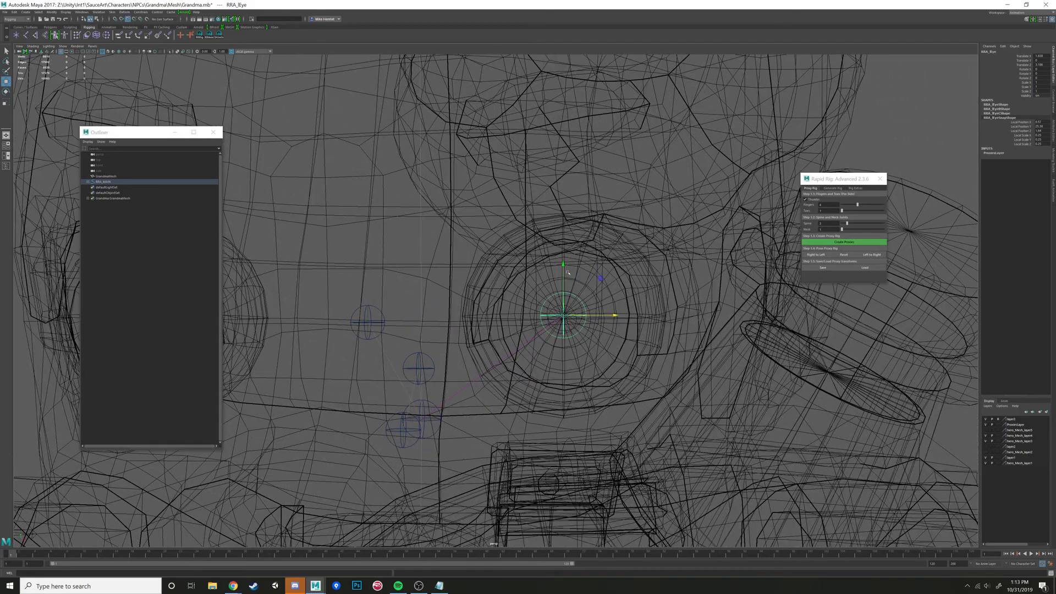
{"action": "left_click_drag", "start_coordinate": [563, 264], "coordinate": [542, 214]}
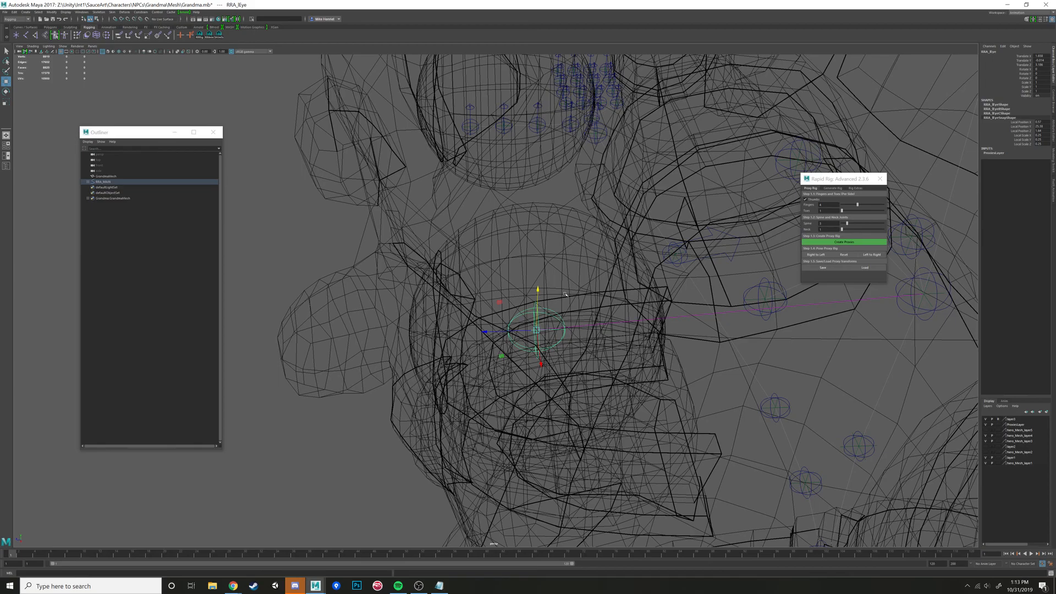
{"action": "left_click_drag", "start_coordinate": [565, 295], "coordinate": [604, 315], "text": "alt"}
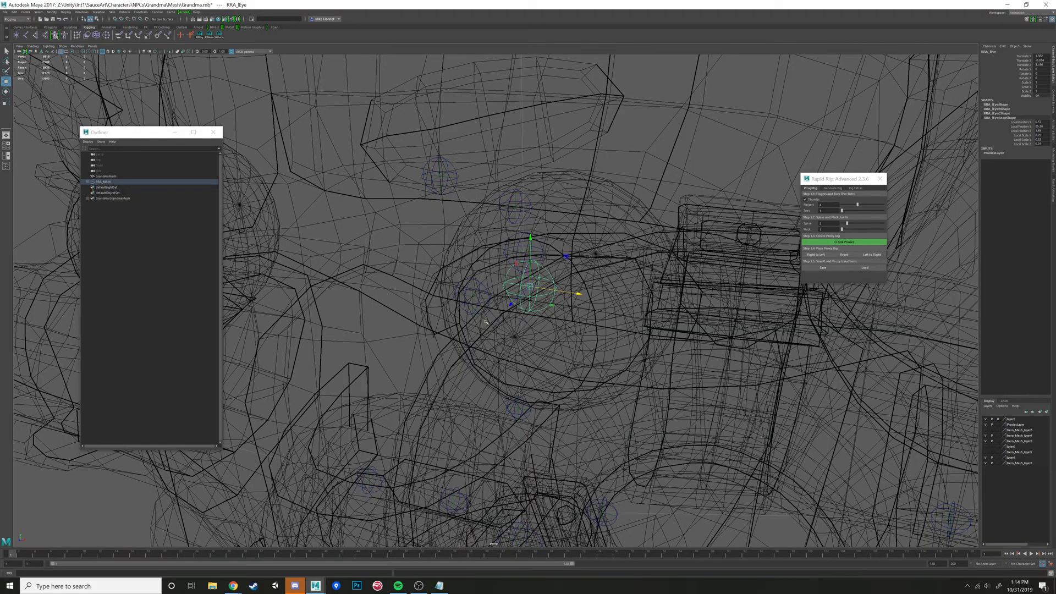
{"action": "left_click_drag", "start_coordinate": [485, 321], "coordinate": [591, 311], "text": "alt"}
{"action": "mouse_move", "coordinate": [562, 289]}
{"action": "left_mouse_down", "text": "alt"}
{"action": "mouse_move", "coordinate": [555, 295]}
{"action": "mouse_move", "coordinate": [566, 302]}
{"action": "left_mouse_up", "text": "alt"}
- In the side view, reposition the jaw proxy at the jaw hinge in front of the ear
{"action": "left_click", "coordinate": [611, 289]}
{"action": "middle_click_drag", "start_coordinate": [566, 301], "coordinate": [531, 257], "text": "alt"}
{"action": "right_click_drag", "start_coordinate": [531, 257], "coordinate": [549, 257], "text": "alt"}
{"action": "left_click_drag", "start_coordinate": [550, 258], "coordinate": [558, 242], "text": "alt"}
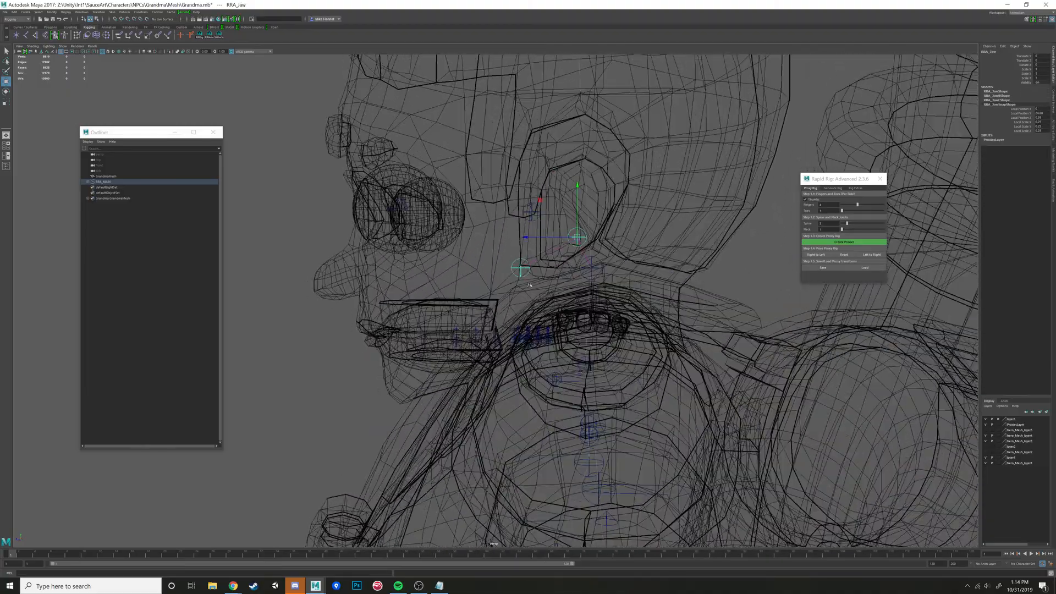
{"action": "key", "text": "space"}
- Move the jaw tip proxy forward to the chin of the mesh
{"action": "key", "text": "space"}
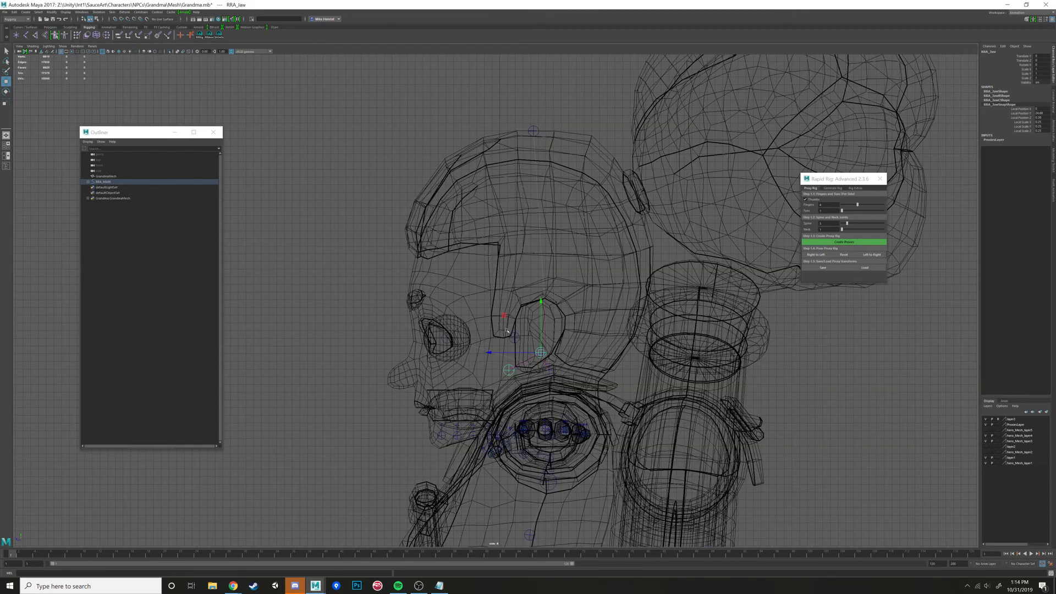
{"action": "middle_click_drag", "start_coordinate": [505, 316], "coordinate": [492, 350]}
{"action": "left_click_drag", "start_coordinate": [491, 350], "coordinate": [490, 350]}
{"action": "left_click", "coordinate": [497, 403]}
{"action": "left_click_drag", "start_coordinate": [459, 366], "coordinate": [393, 402]}
{"action": "key", "text": "space"}
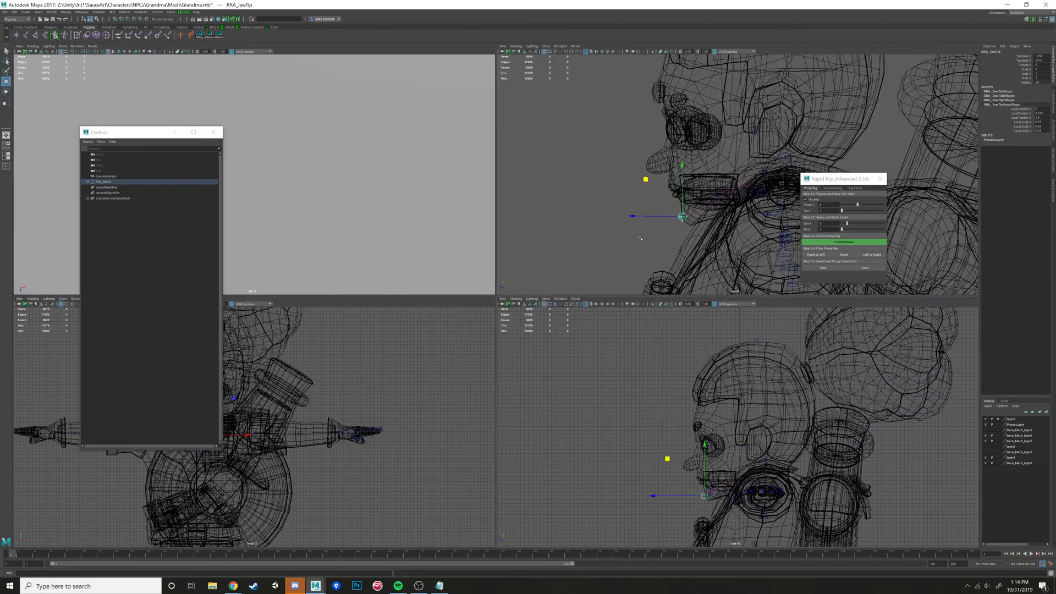
{"action": "key", "text": "space"}
{"action": "scroll", "coordinate": [514, 261], "scroll_direction": "down", "scroll_amount": 6}
{"action": "left_click_drag", "start_coordinate": [509, 264], "coordinate": [547, 233], "text": "alt"}
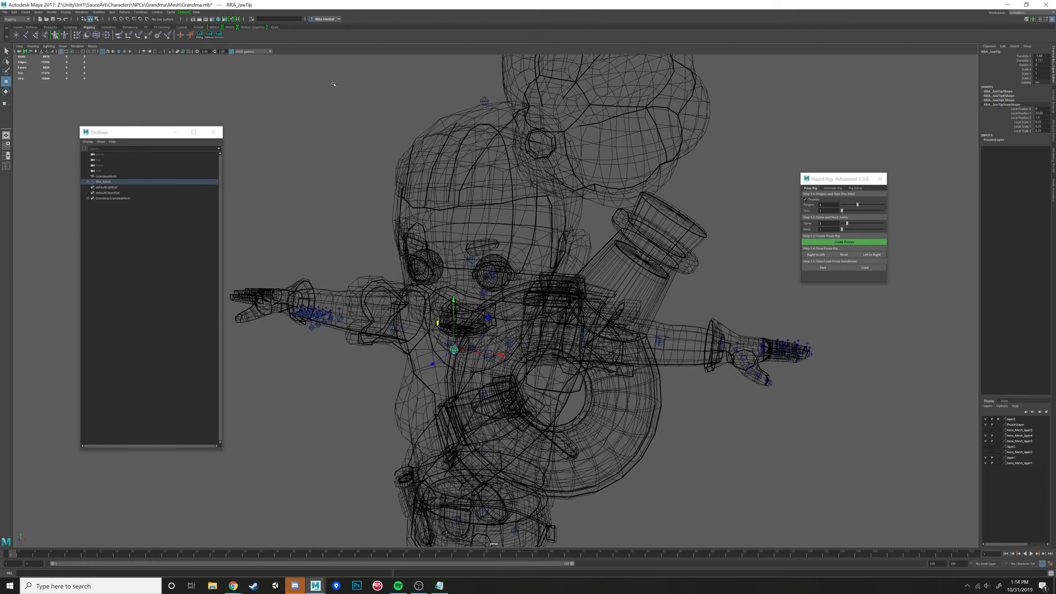
- Save the scene under the new name GrandmaRigNew in the Grandma project's Rig folder
{"action": "left_click", "coordinate": [5, 12]}
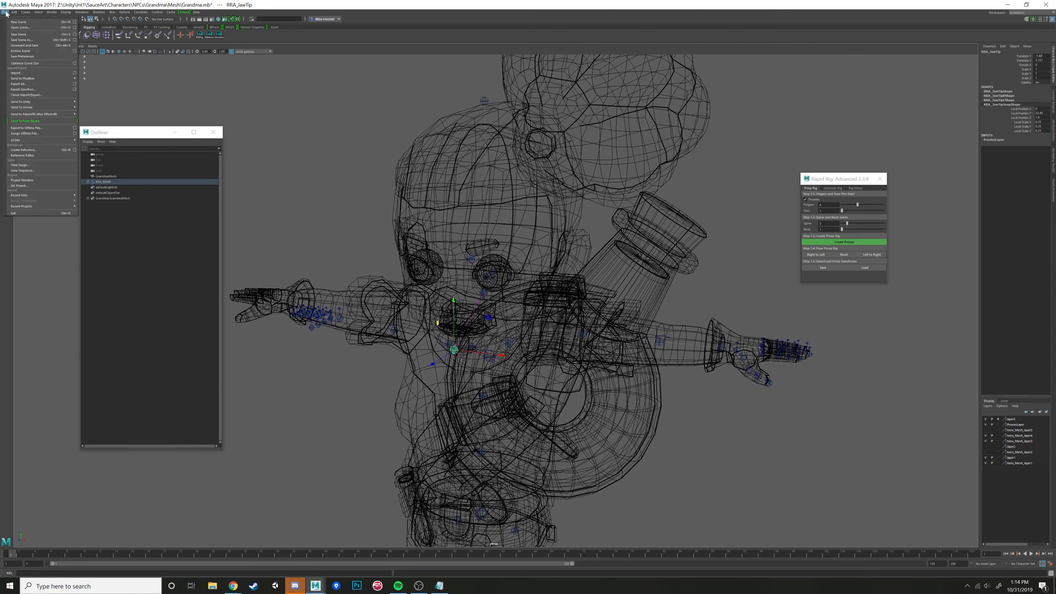
{"action": "left_click", "coordinate": [31, 41]}
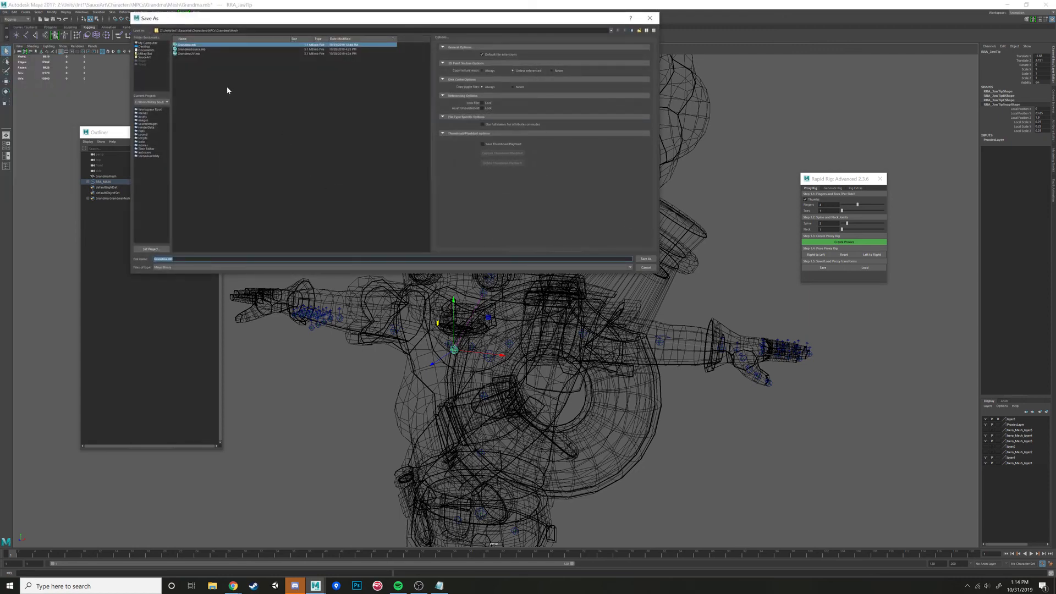
{"action": "left_click", "coordinate": [632, 31]}
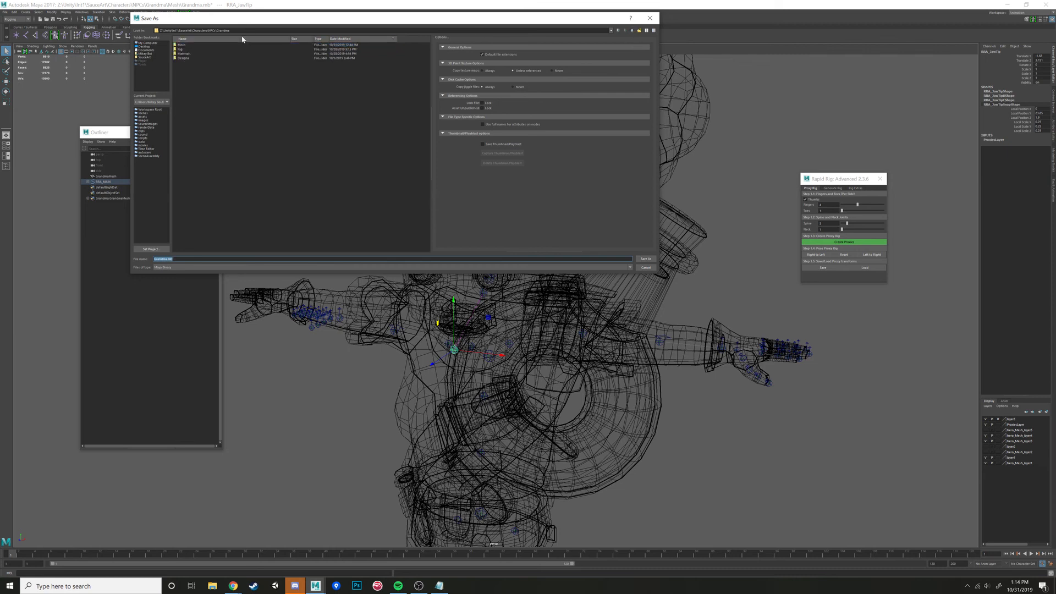
{"action": "double_click", "coordinate": [179, 49]}
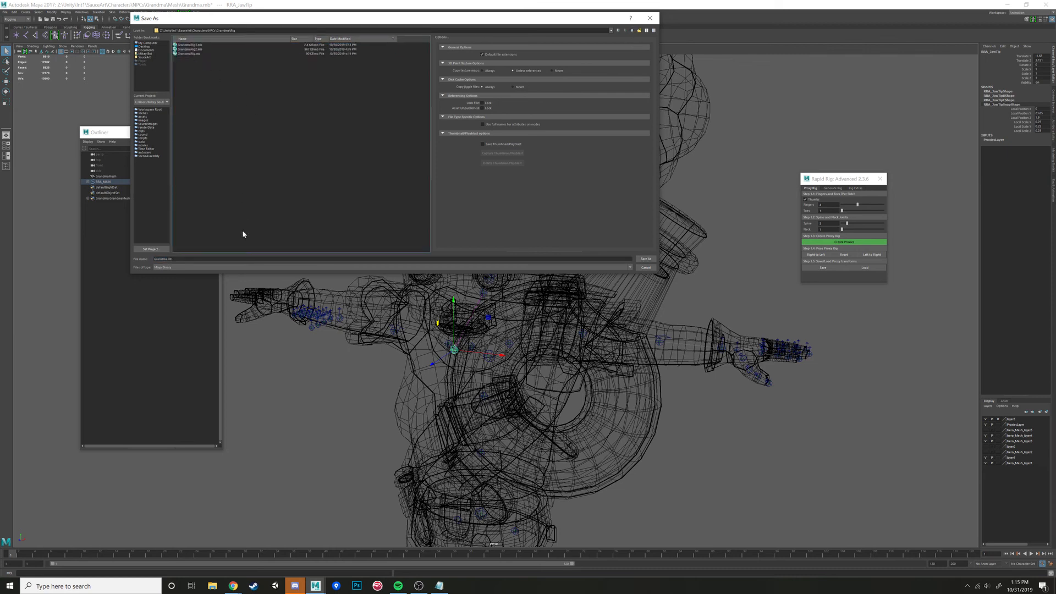
{"action": "left_click", "coordinate": [163, 259]}
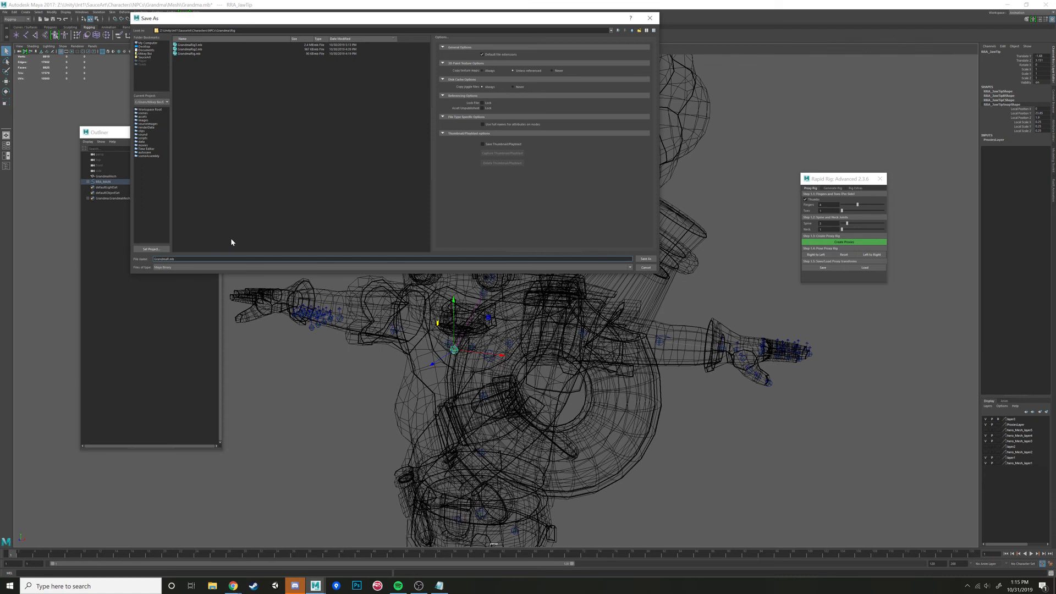
{"action": "type", "text": "RigNew"}
{"action": "left_click", "coordinate": [646, 258]}
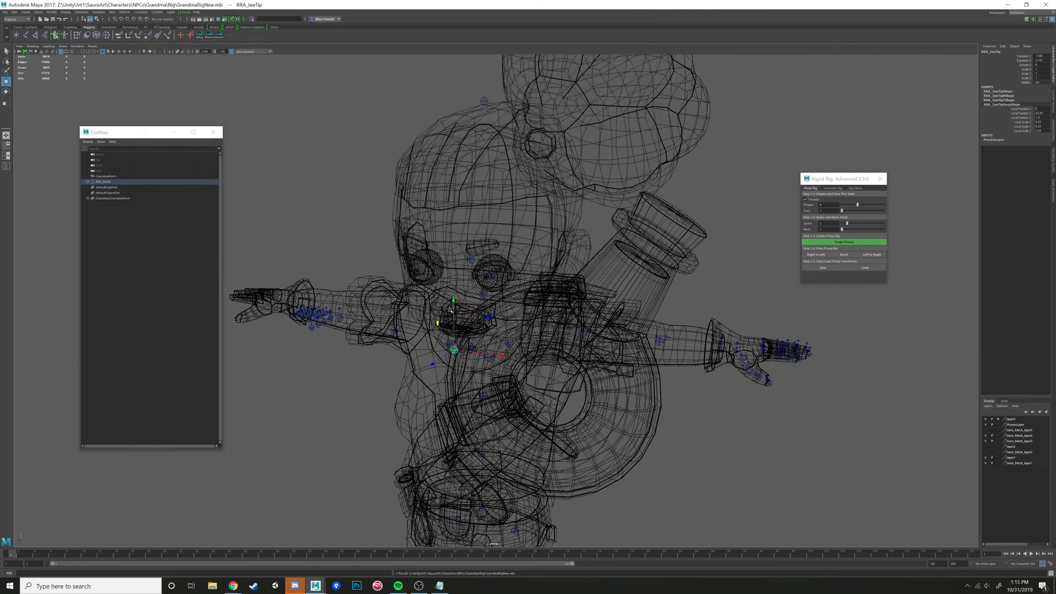
{"action": "left_click_drag", "start_coordinate": [556, 283], "coordinate": [463, 254], "text": "alt"}
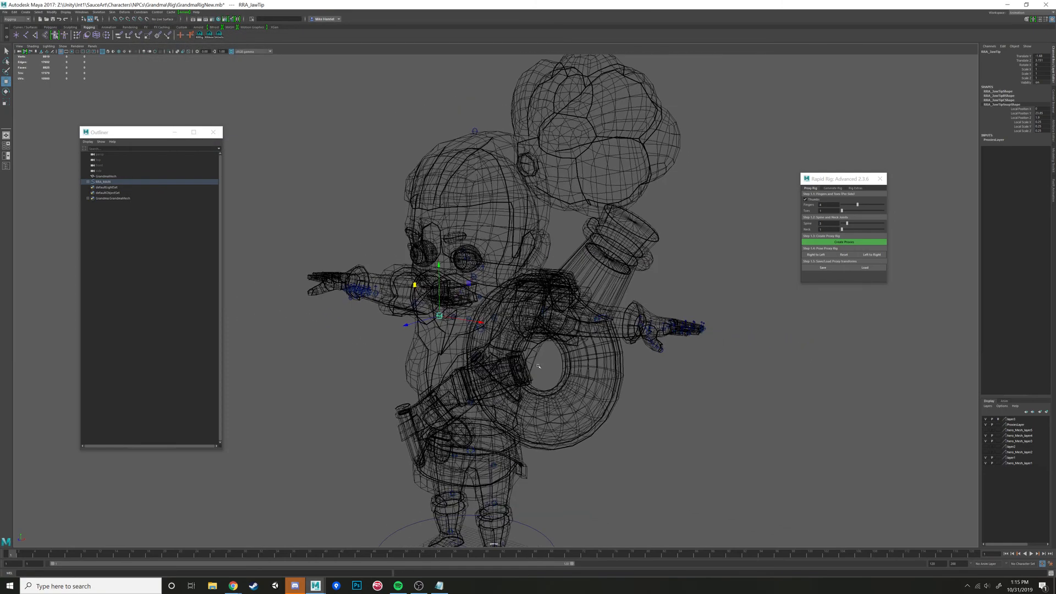
{"action": "right_click_drag", "start_coordinate": [711, 342], "coordinate": [505, 507], "text": "alt"}
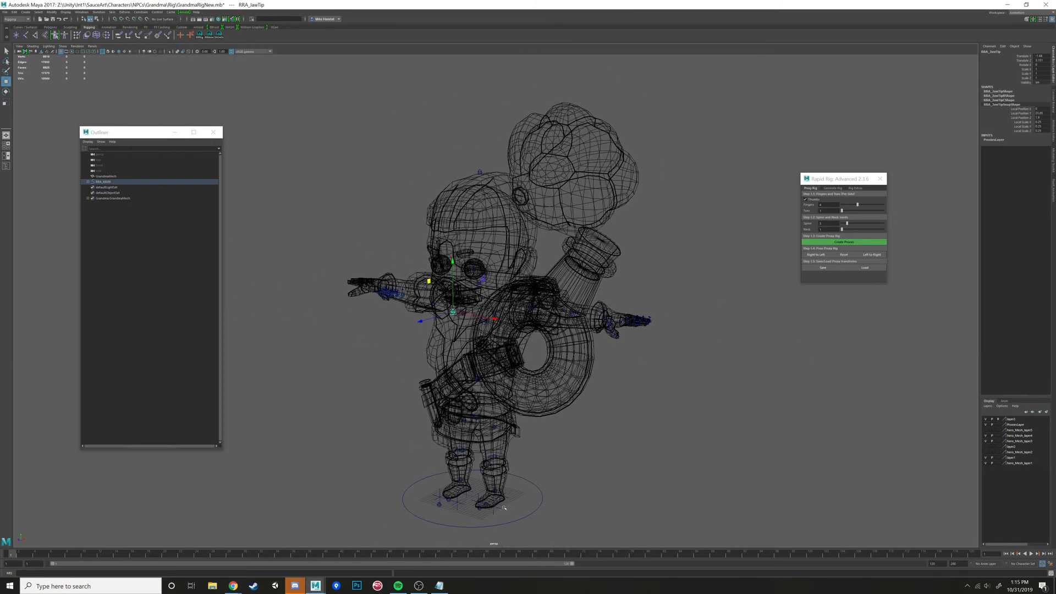
{"action": "left_click", "coordinate": [532, 485]}
{"action": "left_click", "coordinate": [822, 267]}
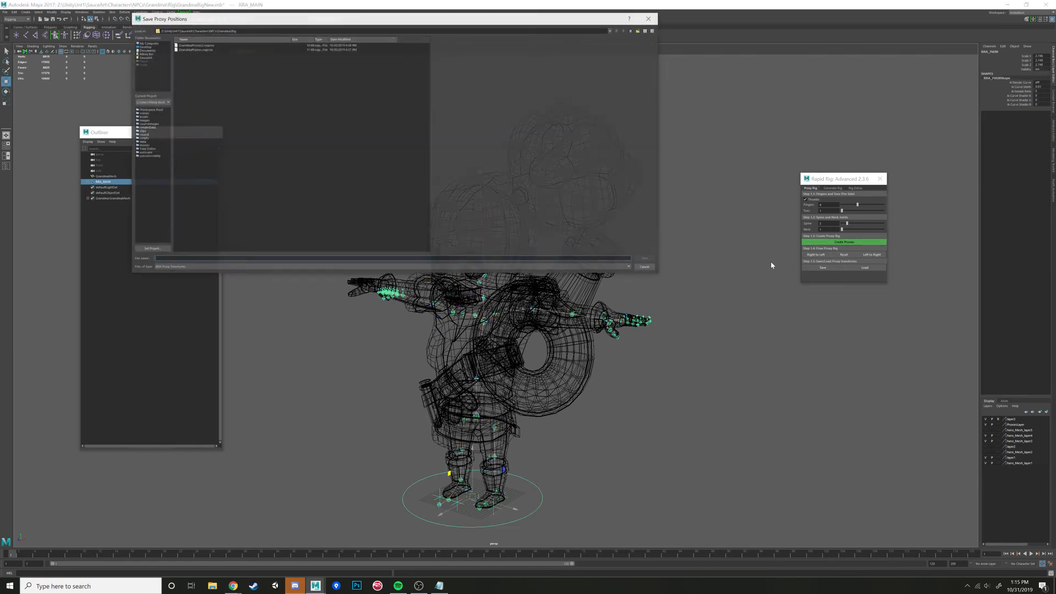
{"action": "left_click", "coordinate": [647, 270]}
- Mirror the proxy placement from the character's left side to the right side
{"action": "mouse_move", "coordinate": [643, 216]}
{"action": "left_mouse_down", "text": "alt"}
{"action": "mouse_move", "coordinate": [450, 220]}
{"action": "mouse_move", "coordinate": [501, 215]}
{"action": "mouse_move", "coordinate": [515, 232]}
{"action": "mouse_move", "coordinate": [627, 258]}
{"action": "left_mouse_up", "text": "alt"}
{"action": "key", "text": "5"}
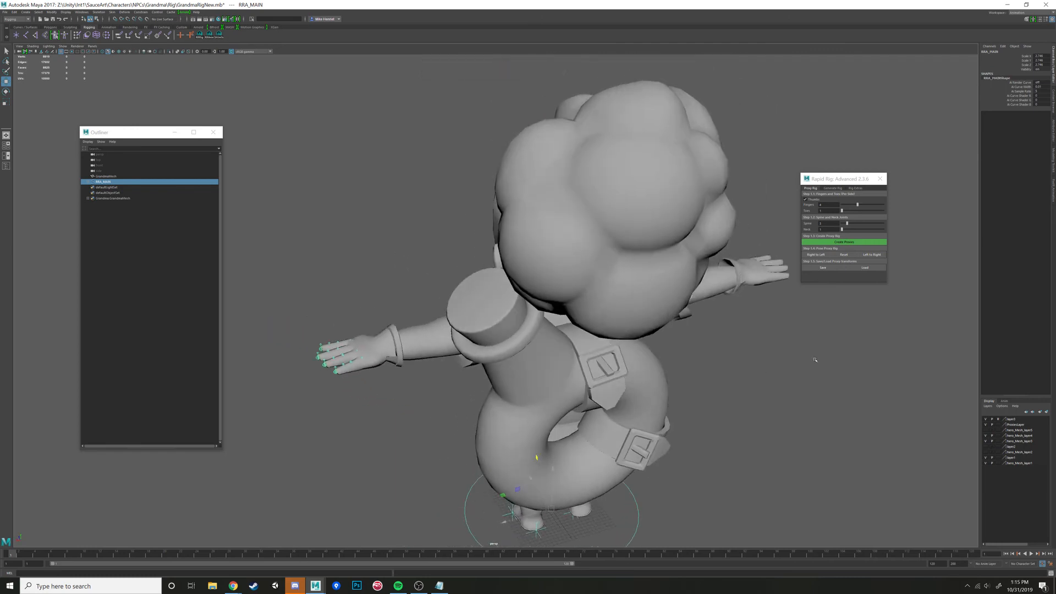
{"action": "left_click_drag", "start_coordinate": [575, 316], "coordinate": [467, 325], "text": "alt"}
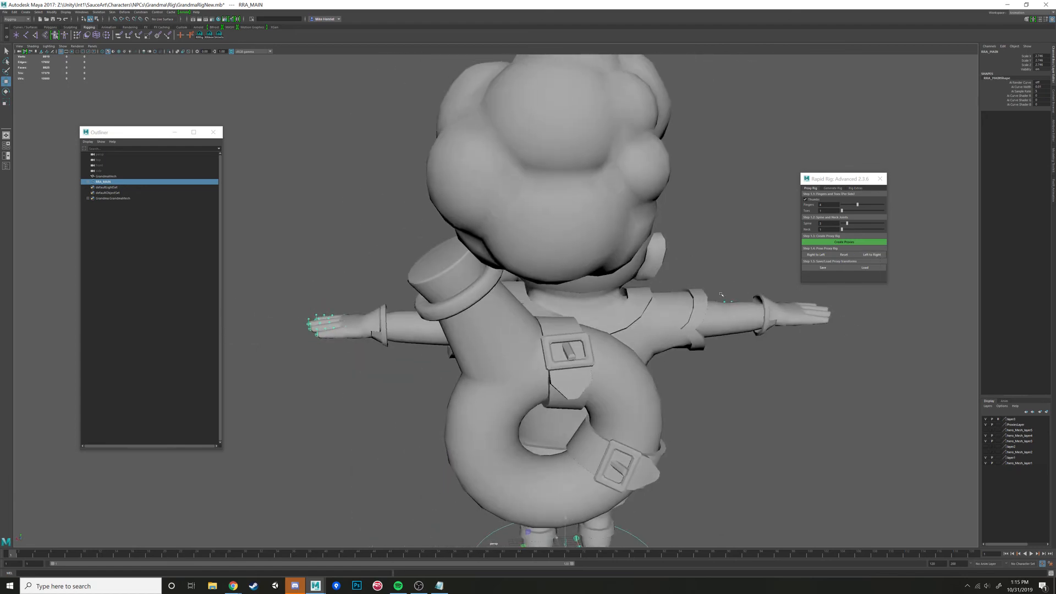
{"action": "key", "text": "4"}
{"action": "left_click", "coordinate": [878, 257]}
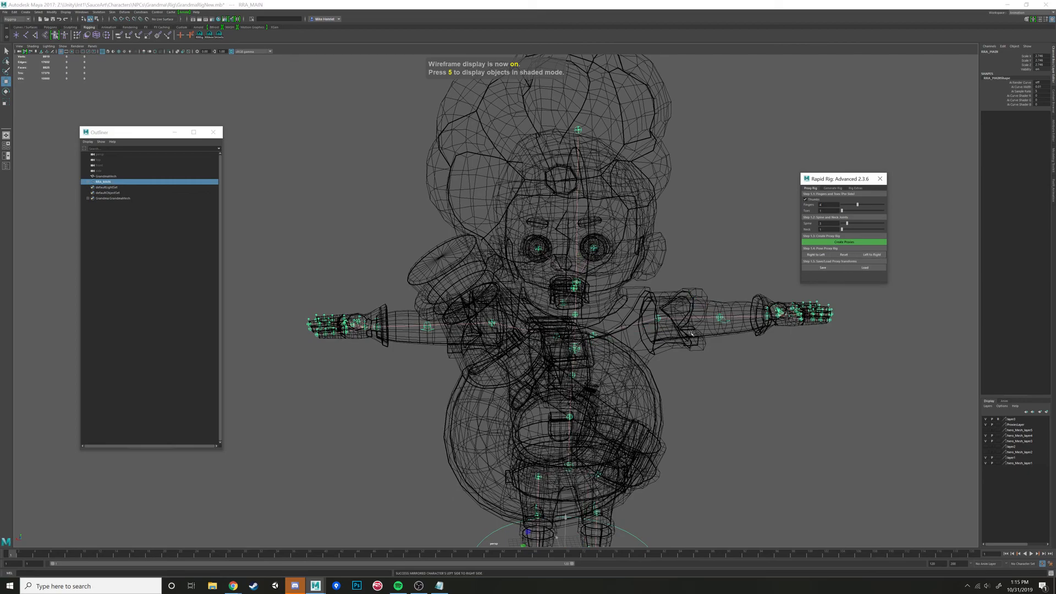
- Examine the mirrored proxies on the head, arms, hands, torso and legs from several angles against the wireframe mesh
{"action": "left_click_drag", "start_coordinate": [671, 324], "coordinate": [709, 341], "text": "alt"}
{"action": "left_click_drag", "start_coordinate": [791, 350], "coordinate": [812, 331], "text": "alt"}
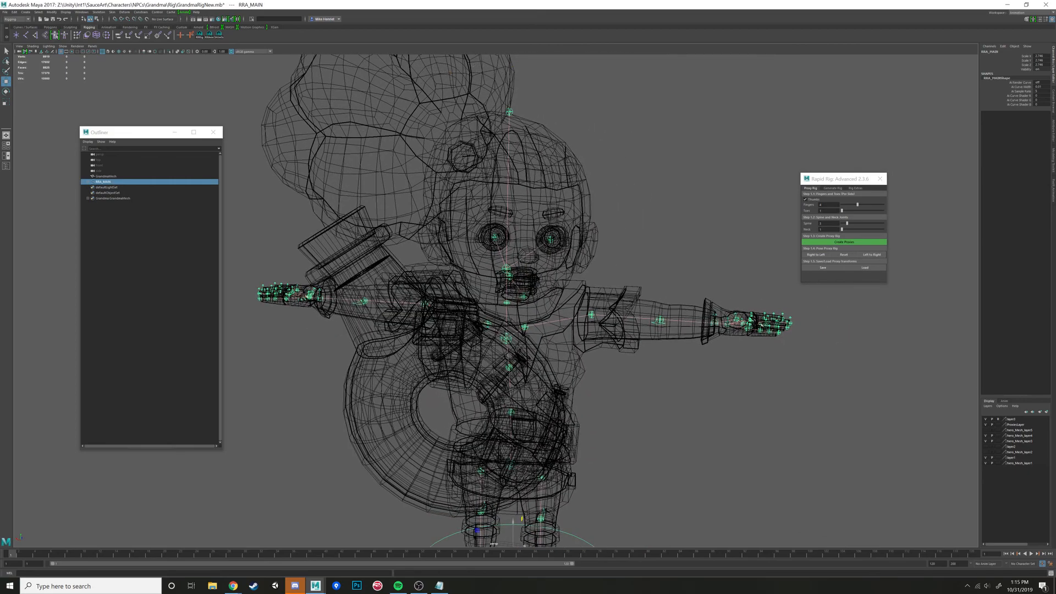
{"action": "left_click_drag", "start_coordinate": [595, 203], "coordinate": [531, 410], "text": "alt"}
{"action": "right_click_drag", "start_coordinate": [583, 340], "coordinate": [568, 279], "text": "alt"}
{"action": "left_click_drag", "start_coordinate": [568, 279], "coordinate": [477, 259], "text": "alt"}
{"action": "middle_click_drag", "start_coordinate": [477, 260], "coordinate": [487, 305], "text": "alt"}
{"action": "right_click_drag", "start_coordinate": [487, 306], "coordinate": [514, 336], "text": "alt"}
{"action": "left_click_drag", "start_coordinate": [515, 335], "coordinate": [506, 335], "text": "alt"}
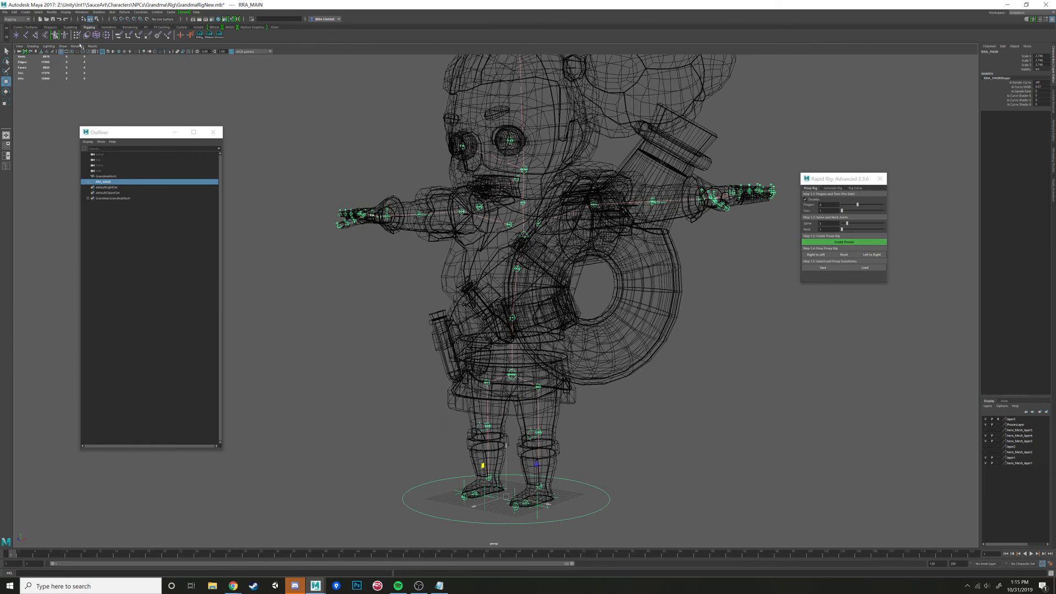
- Save the scene over the existing GrandmaRigNew.mb file in the Rig folder
{"action": "left_click", "coordinate": [5, 13]}
{"action": "left_click", "coordinate": [28, 41]}
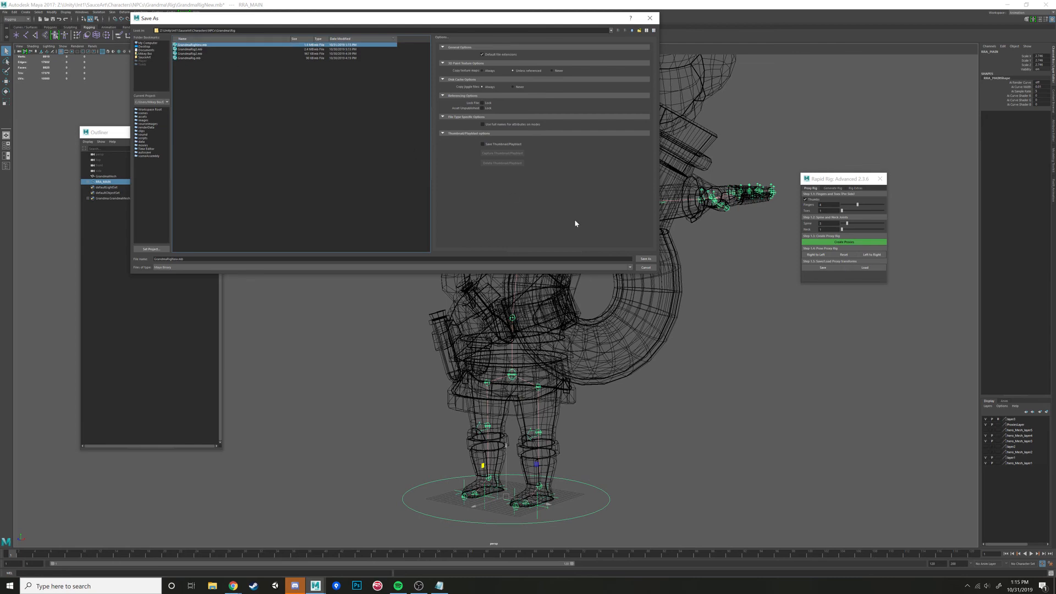
{"action": "left_click", "coordinate": [645, 259]}
{"action": "left_click", "coordinate": [379, 157]}
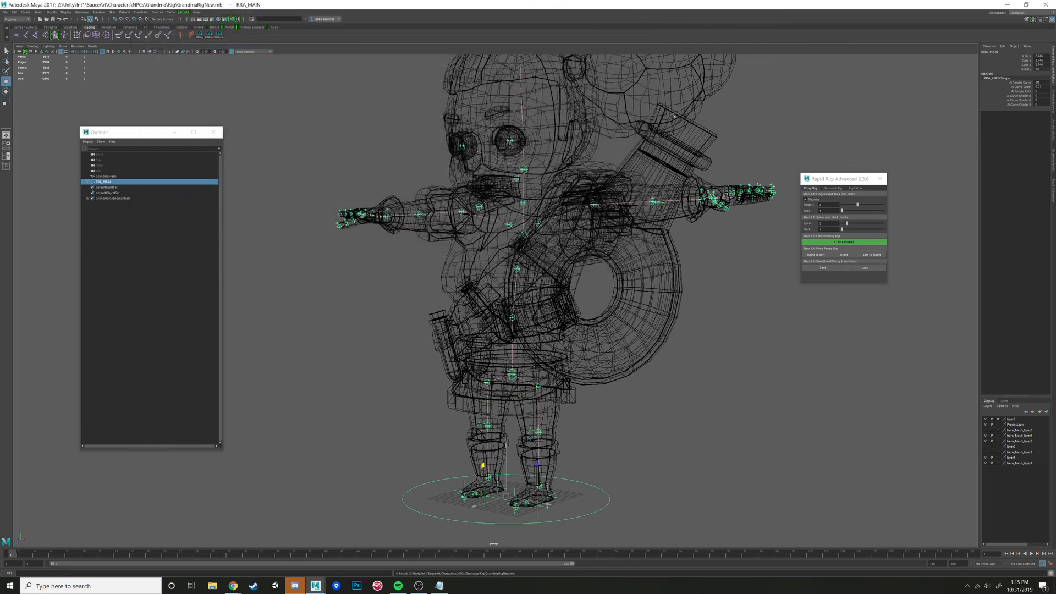
- Save the proxy positions under the new name GrandmaProxiesNew in the Grandma project's Rig folder
{"action": "left_click", "coordinate": [821, 268]}
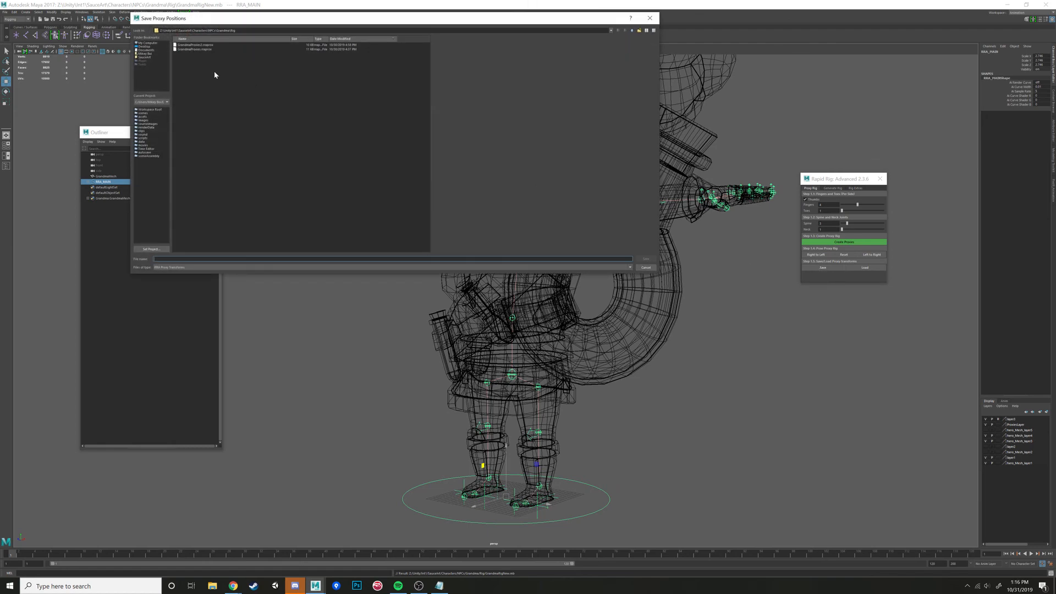
{"action": "left_click", "coordinate": [204, 45]}
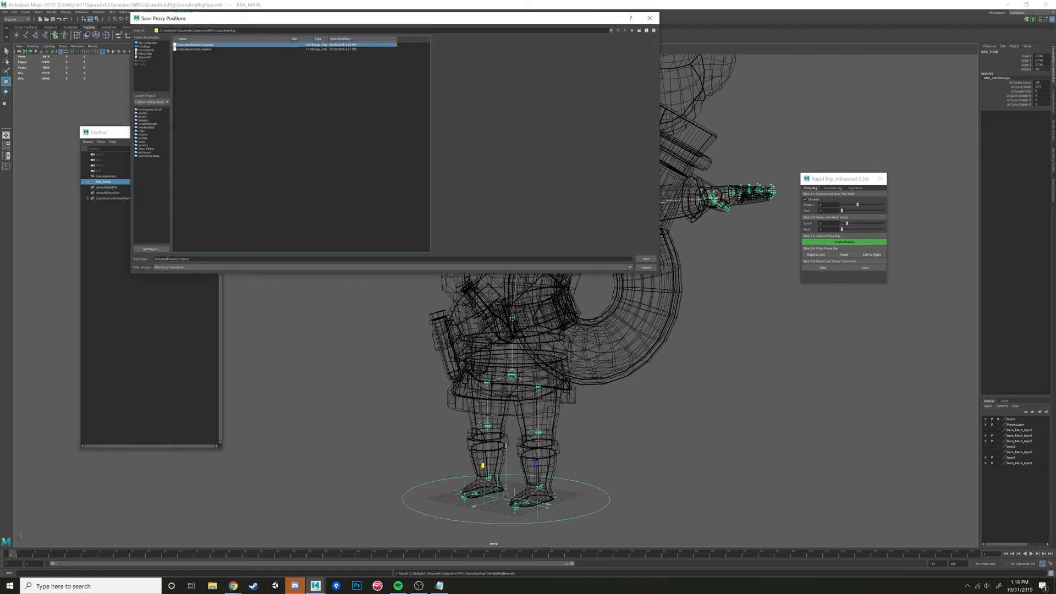
{"action": "left_click", "coordinate": [257, 259]}
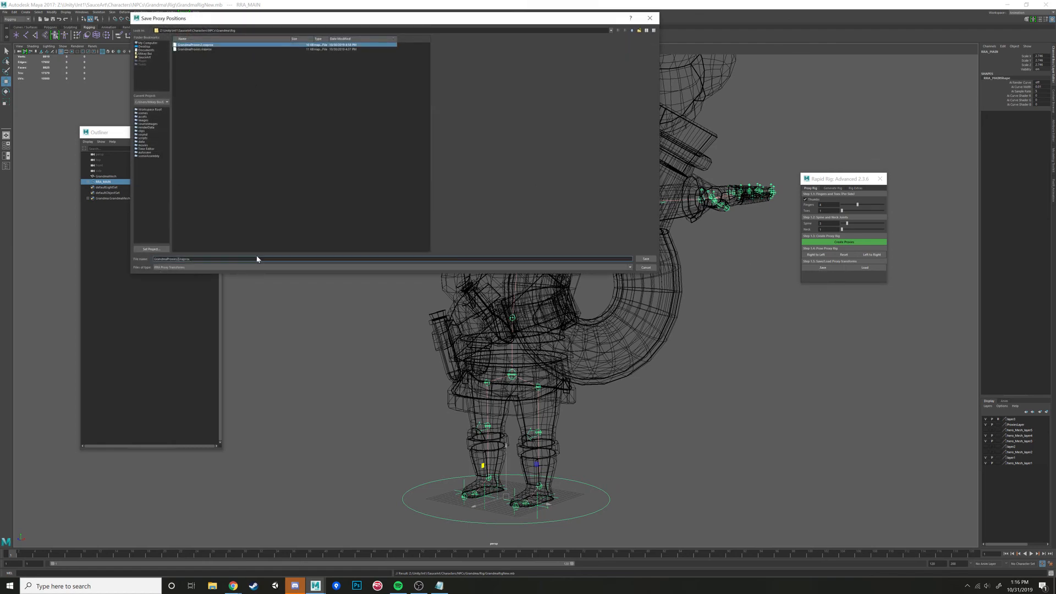
{"action": "key", "text": "BackSpace"}
{"action": "type", "text": "N"}
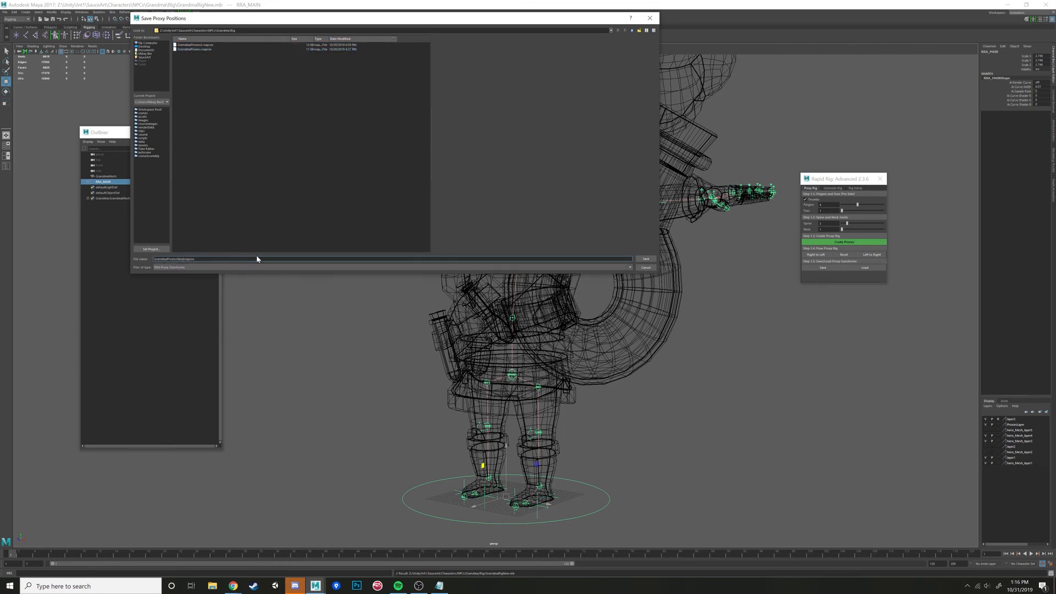
{"action": "type", "text": "ew"}
{"action": "key", "text": "Return"}
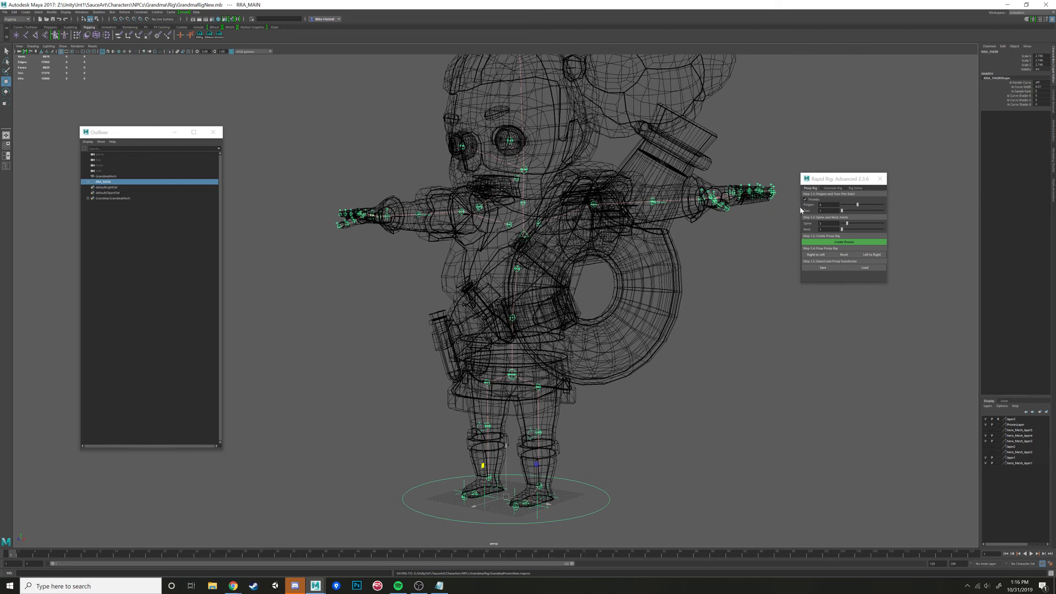
- Set the character name for rig generation to grandmarig
{"action": "left_click", "coordinate": [835, 188]}
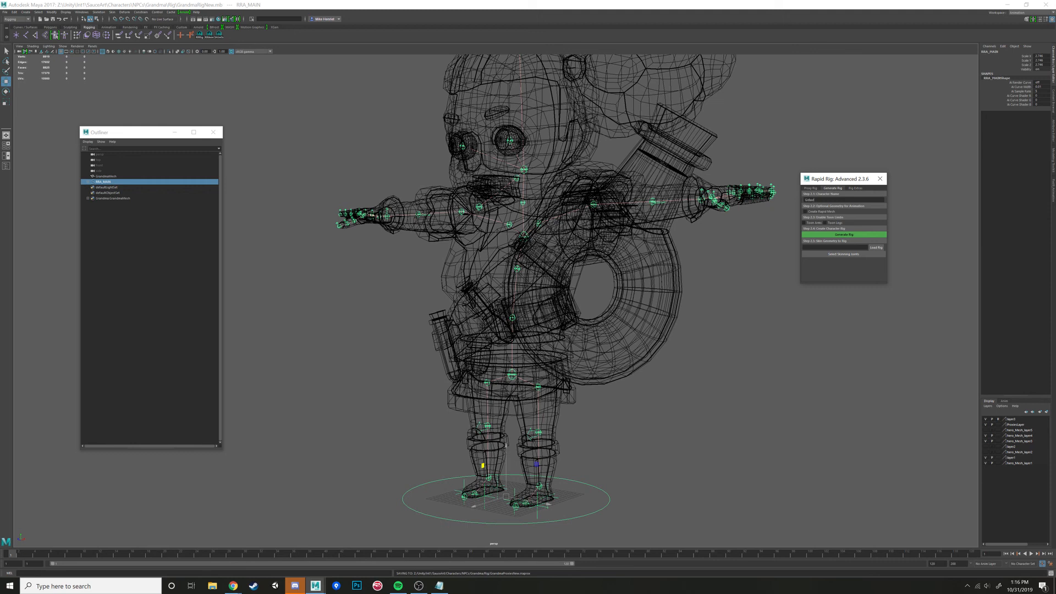
{"action": "key", "text": "ctrl+BackSpace"}
{"action": "left_click", "coordinate": [985, 458]}
{"action": "left_click", "coordinate": [985, 458]}
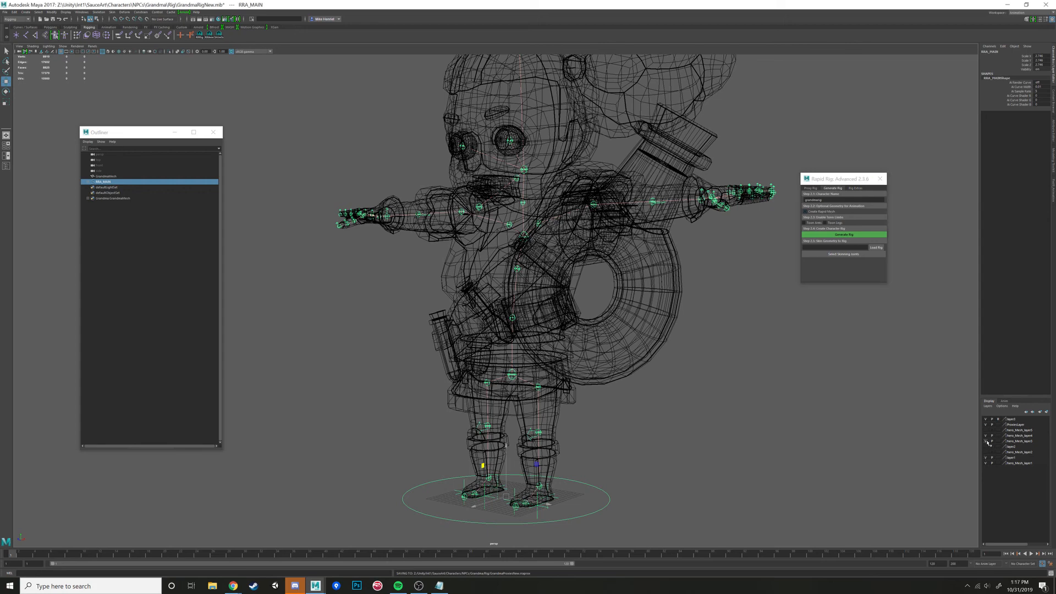
{"action": "left_click", "coordinate": [984, 419]}
{"action": "left_click", "coordinate": [985, 419]}
{"action": "left_click", "coordinate": [985, 419]}
{"action": "left_click", "coordinate": [985, 419]}
{"action": "left_click_drag", "start_coordinate": [649, 313], "coordinate": [648, 310], "text": "alt"}
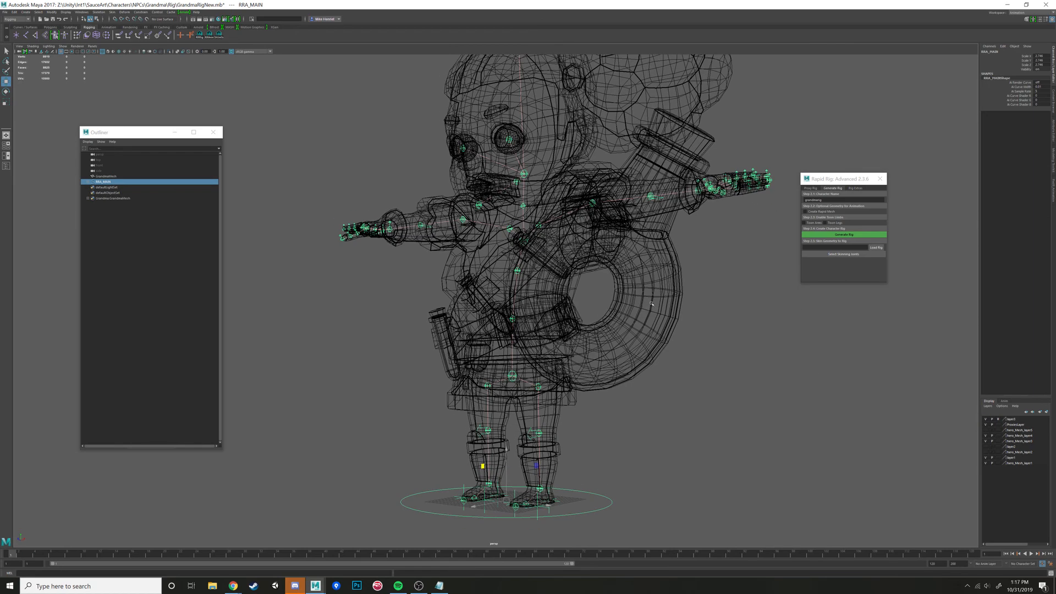
{"action": "left_click_drag", "start_coordinate": [618, 300], "coordinate": [632, 326], "text": "alt"}
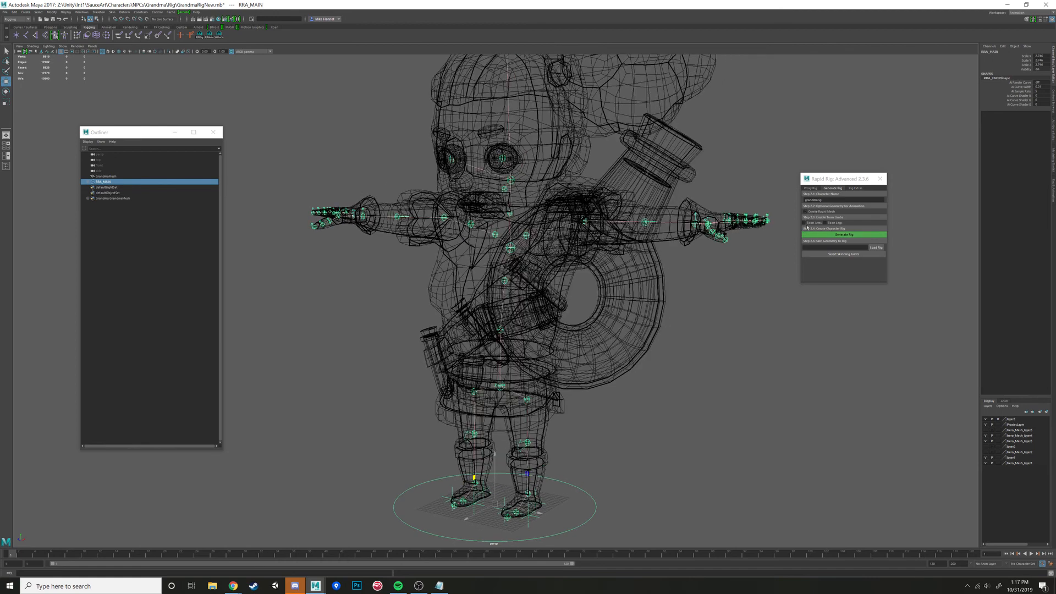
{"action": "left_click_drag", "start_coordinate": [647, 239], "coordinate": [638, 280], "text": "alt"}
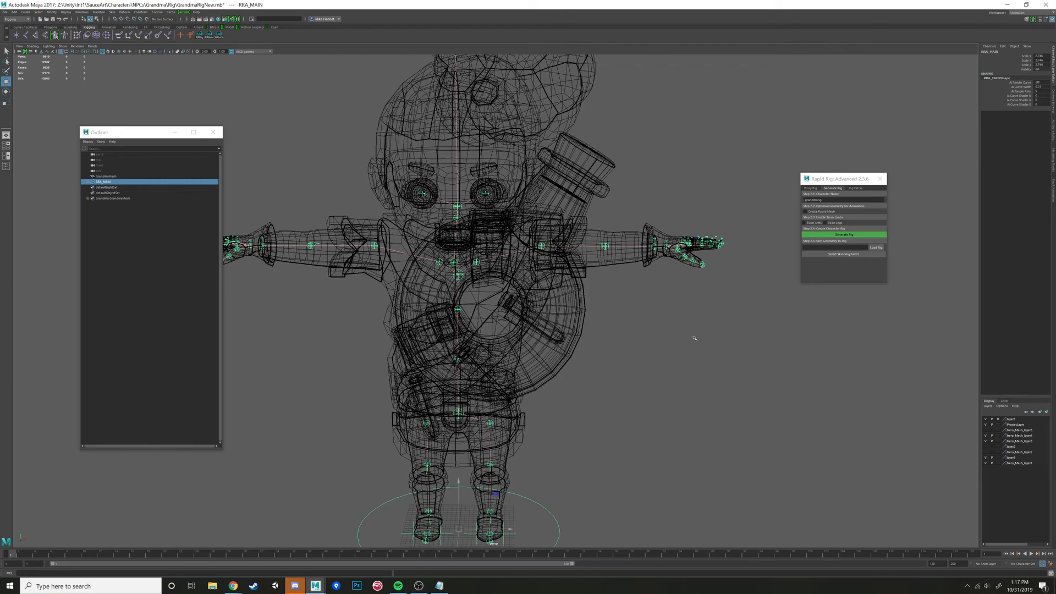
{"action": "scroll", "coordinate": [641, 343], "scroll_direction": "up", "scroll_amount": 5}
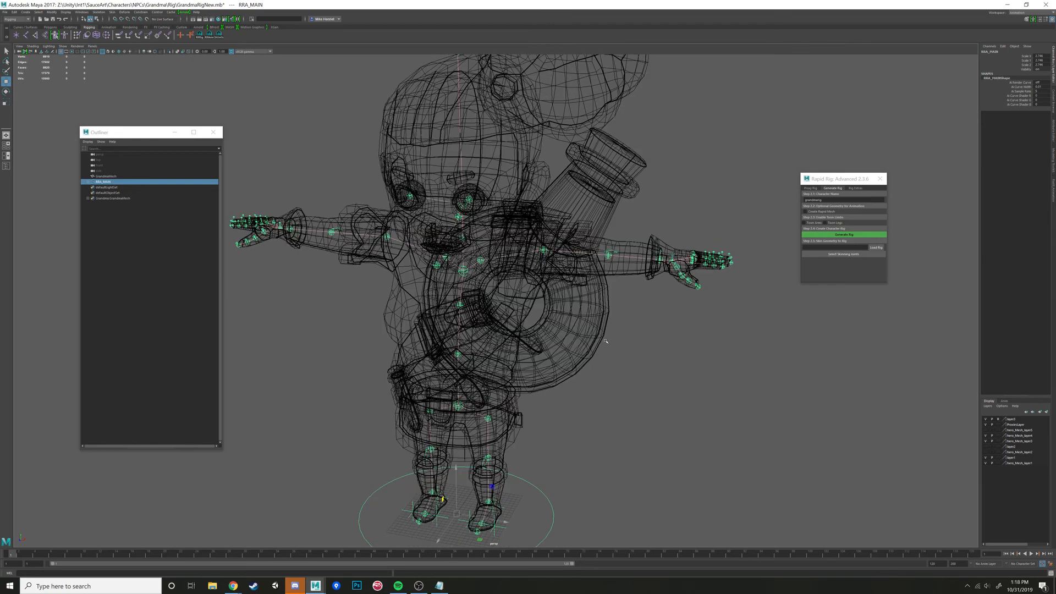
- Generate the character rig from the main proxy without saving the proxies again, and accept a single hierarchy for game use
{"action": "left_click", "coordinate": [553, 464]}
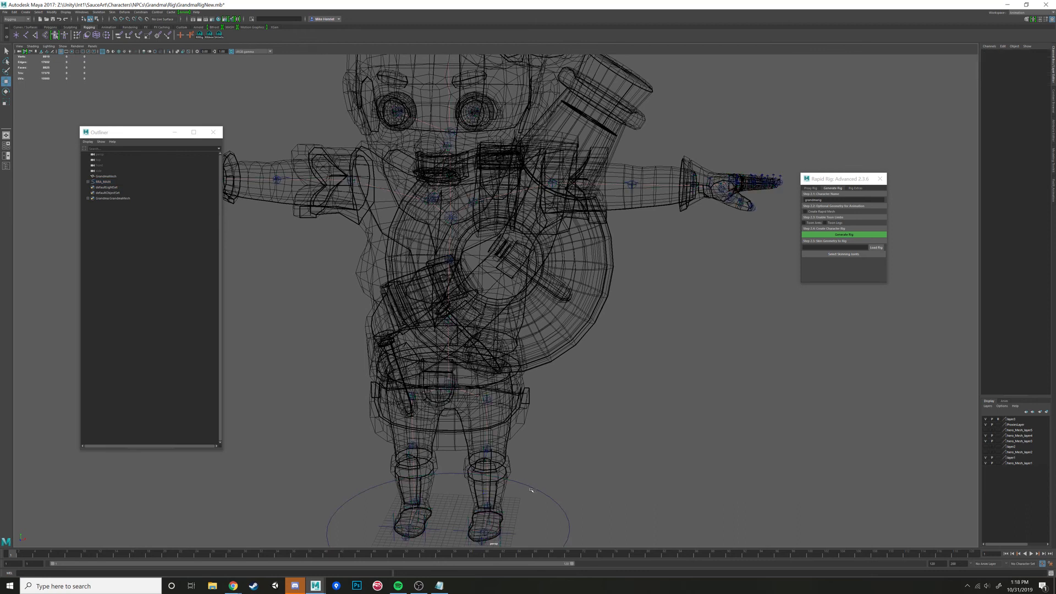
{"action": "left_click", "coordinate": [533, 488]}
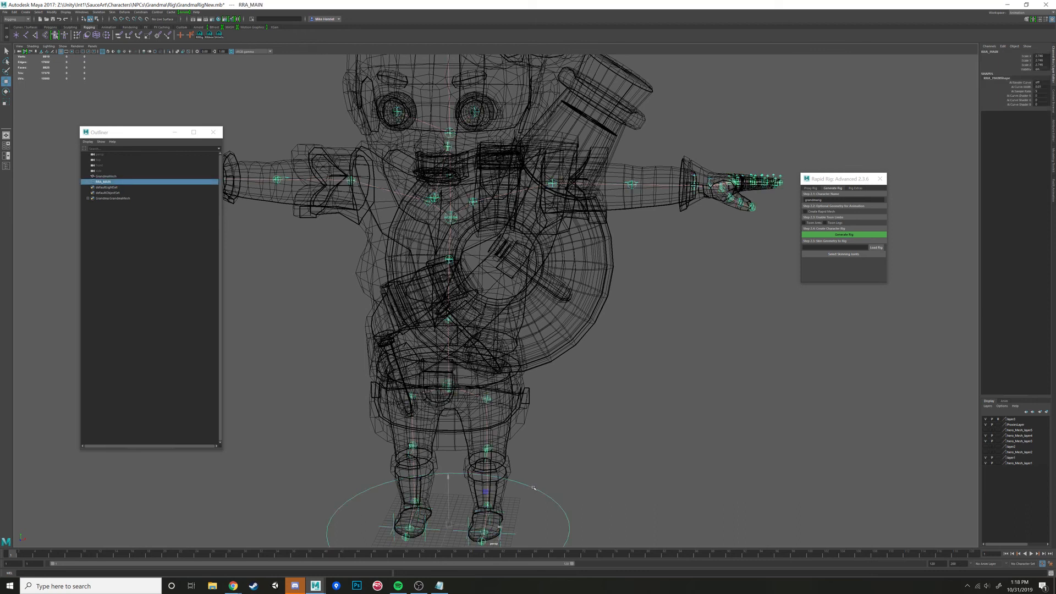
{"action": "left_click", "coordinate": [846, 236]}
{"action": "left_click", "coordinate": [844, 235]}
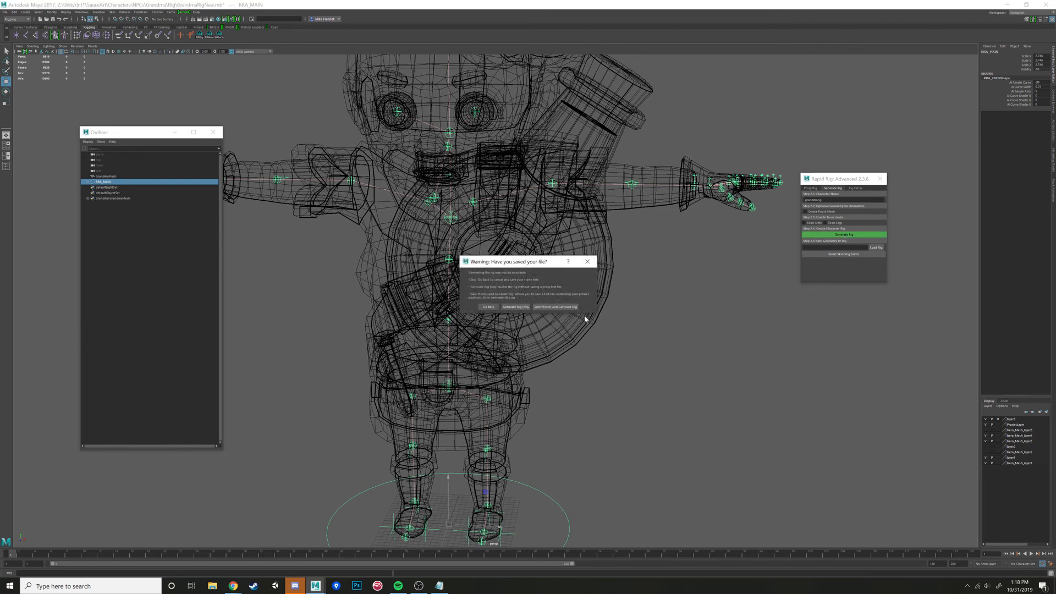
{"action": "left_click", "coordinate": [514, 308]}
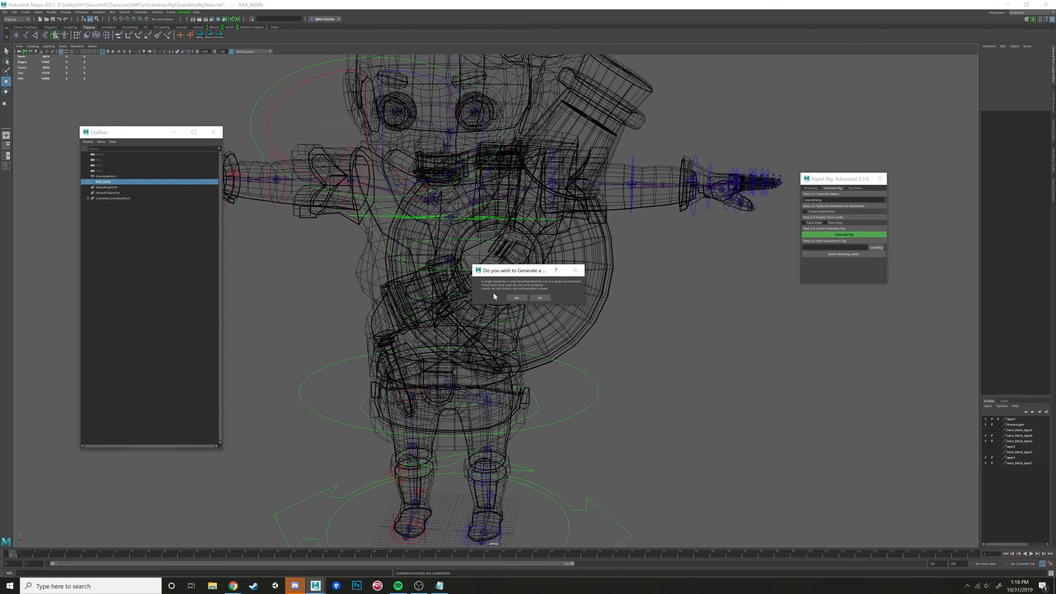
{"action": "left_click", "coordinate": [516, 298]}
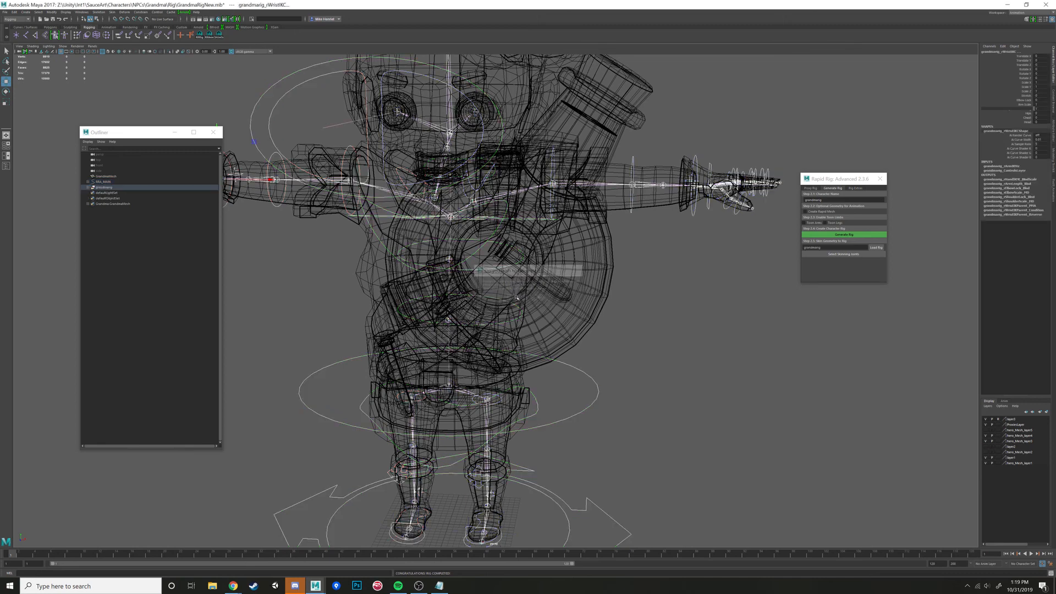
- Try a radius of 2 on the head tip joint of the generated rig and set it back to 1
{"action": "scroll", "coordinate": [570, 310], "scroll_direction": "down", "scroll_amount": 5}
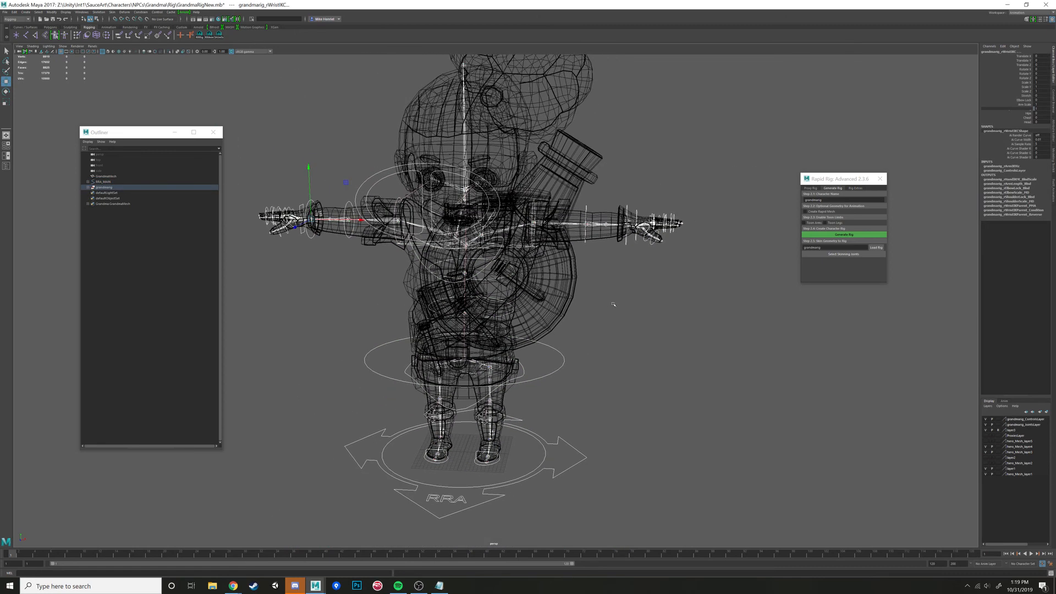
{"action": "mouse_move", "coordinate": [638, 347]}
{"action": "left_mouse_down", "text": "alt"}
{"action": "mouse_move", "coordinate": [613, 336]}
{"action": "mouse_move", "coordinate": [637, 297]}
{"action": "left_mouse_up", "text": "alt"}
{"action": "key", "text": "5"}
{"action": "key", "text": "4"}
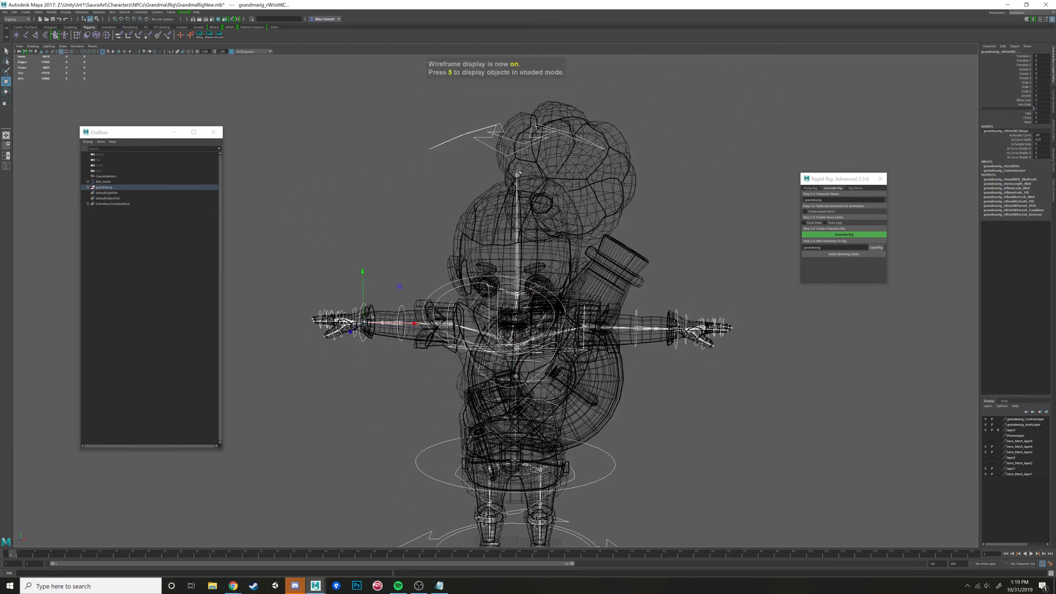
{"action": "left_click_drag", "start_coordinate": [518, 170], "coordinate": [523, 178], "text": "alt"}
{"action": "left_click", "coordinate": [518, 176]}
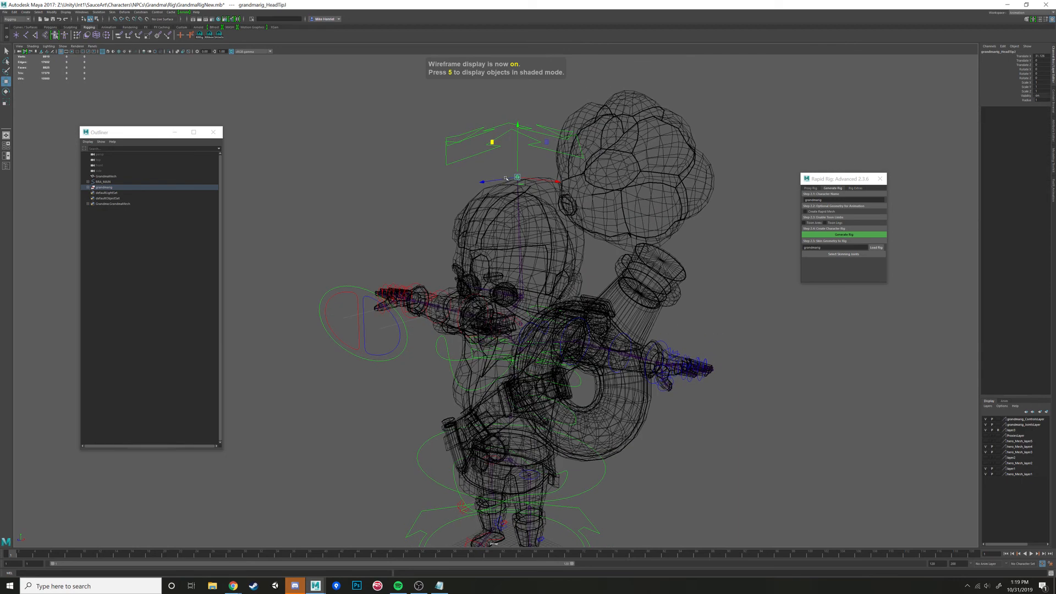
{"action": "left_click", "coordinate": [523, 177]}
{"action": "left_click", "coordinate": [515, 176]}
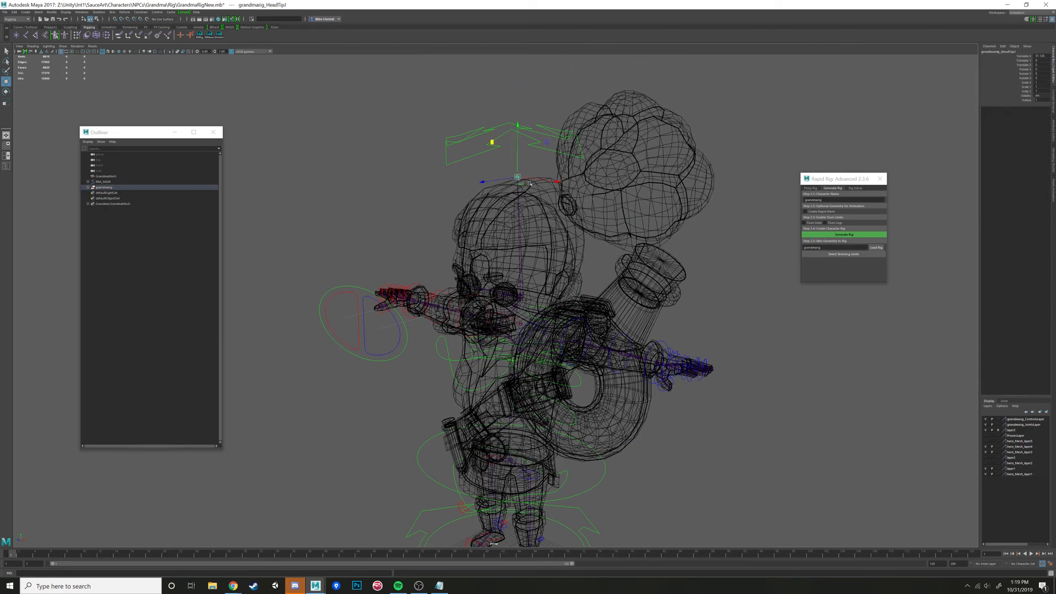
{"action": "left_click", "coordinate": [1036, 100]}
{"action": "type", "text": "2"}
{"action": "key", "text": "Return"}
{"action": "left_click", "coordinate": [1038, 100]}
{"action": "type", "text": "1"}
{"action": "key", "text": "Return"}
{"action": "left_click", "coordinate": [757, 159]}
- Examine the generated rig controls around the shaded grandma mesh from the front, side and three-quarter angles
{"action": "mouse_move", "coordinate": [602, 287]}
{"action": "left_mouse_down", "text": "alt"}
{"action": "mouse_move", "coordinate": [631, 287]}
{"action": "mouse_move", "coordinate": [601, 291]}
{"action": "mouse_move", "coordinate": [594, 306]}
{"action": "mouse_move", "coordinate": [607, 303]}
{"action": "mouse_move", "coordinate": [584, 300]}
{"action": "left_mouse_up", "text": "alt"}
{"action": "key", "text": "5"}
{"action": "middle_click_drag", "start_coordinate": [584, 300], "coordinate": [583, 390], "text": "alt"}
{"action": "left_click_drag", "start_coordinate": [583, 391], "coordinate": [671, 358], "text": "alt"}
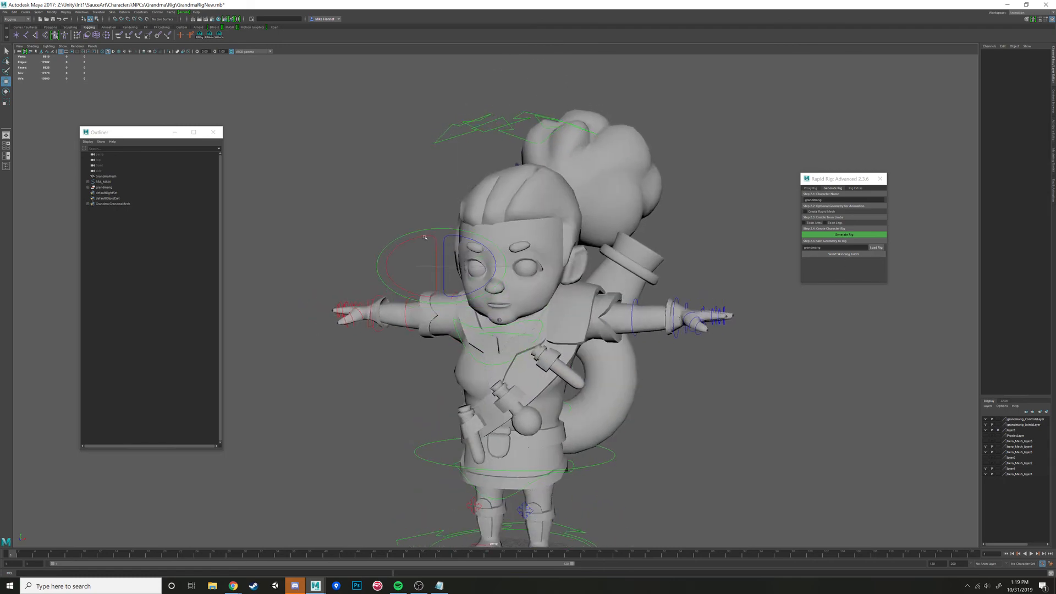
{"action": "left_click_drag", "start_coordinate": [439, 237], "coordinate": [467, 195], "text": "alt"}
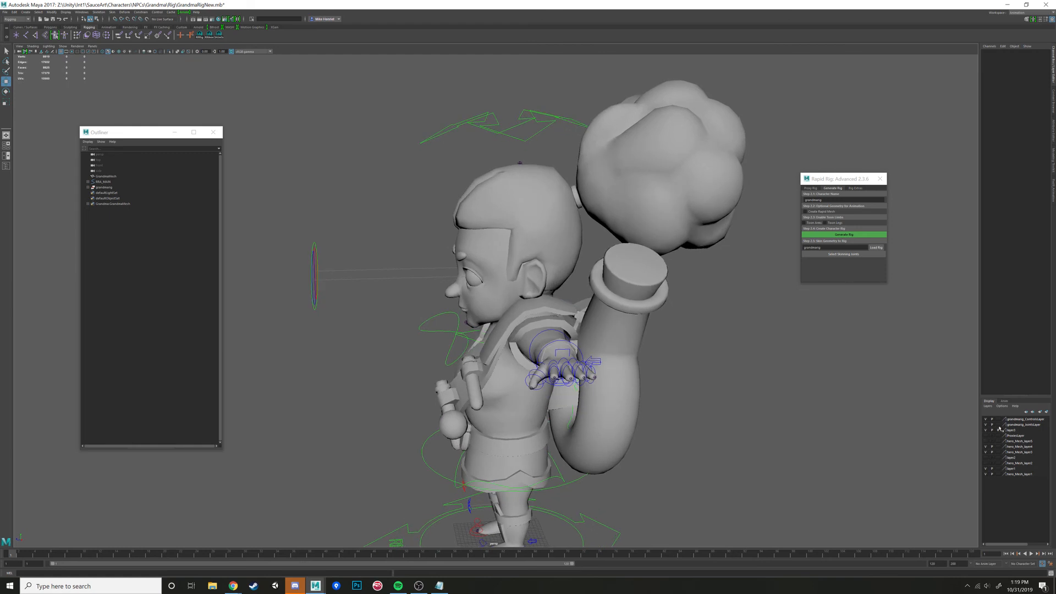
{"action": "left_click", "coordinate": [587, 295]}
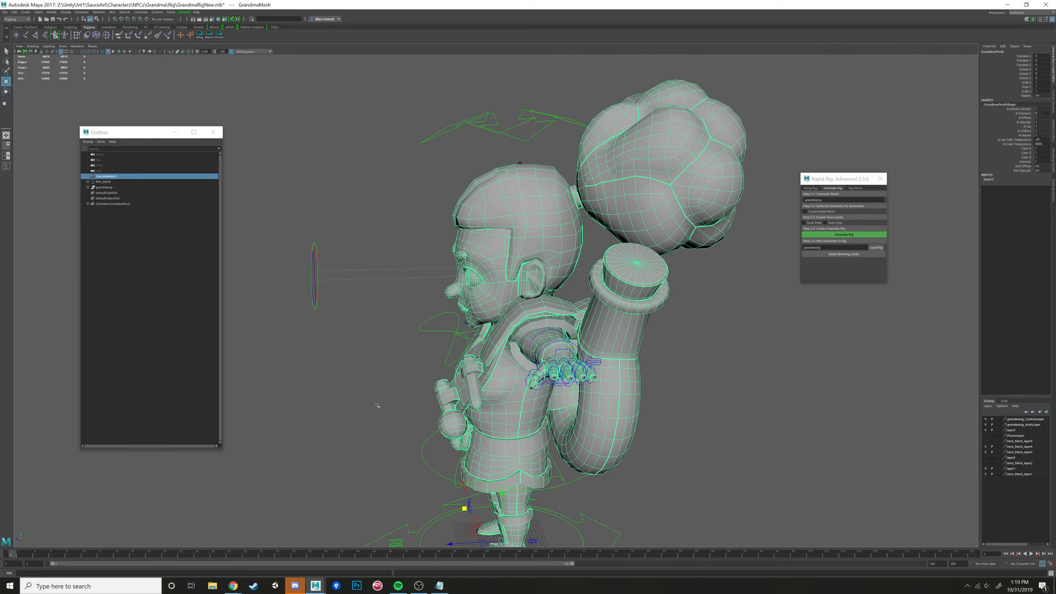
{"action": "left_click_drag", "start_coordinate": [358, 455], "coordinate": [390, 377], "text": "alt"}
{"action": "left_click", "coordinate": [390, 379]}
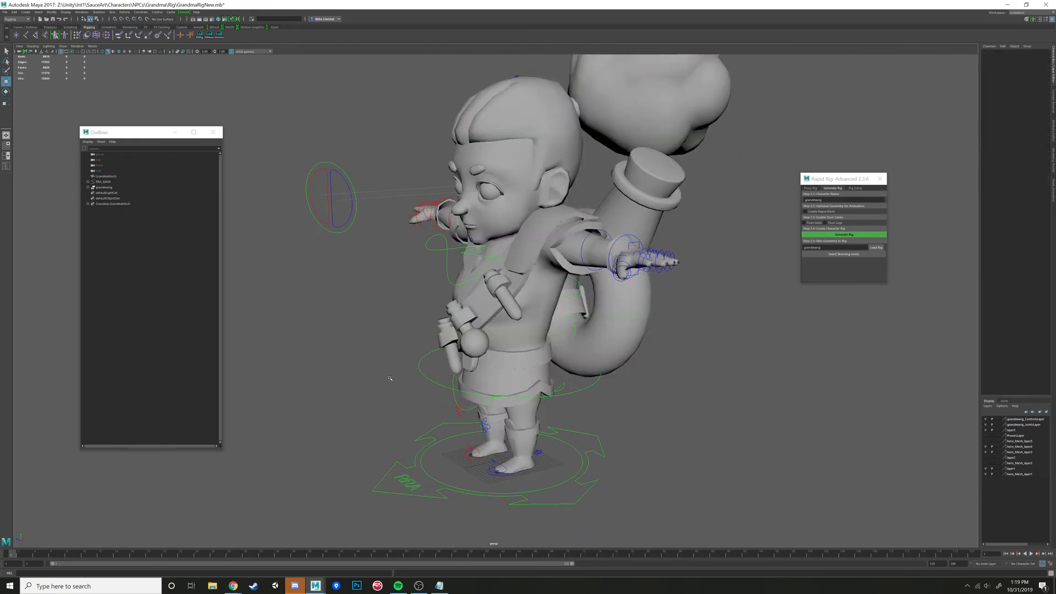
{"action": "left_click", "coordinate": [419, 584]}
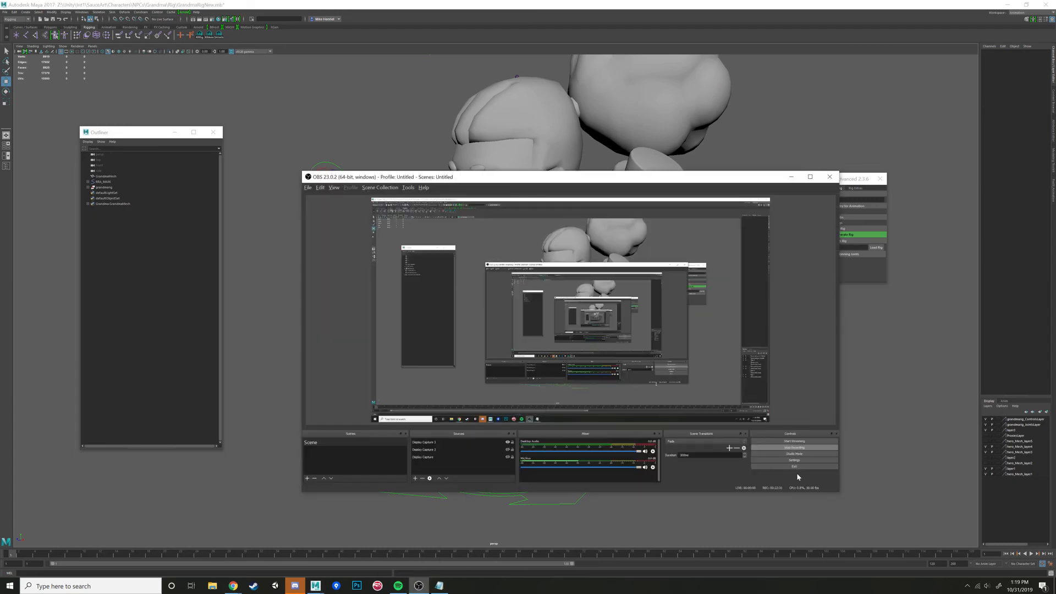